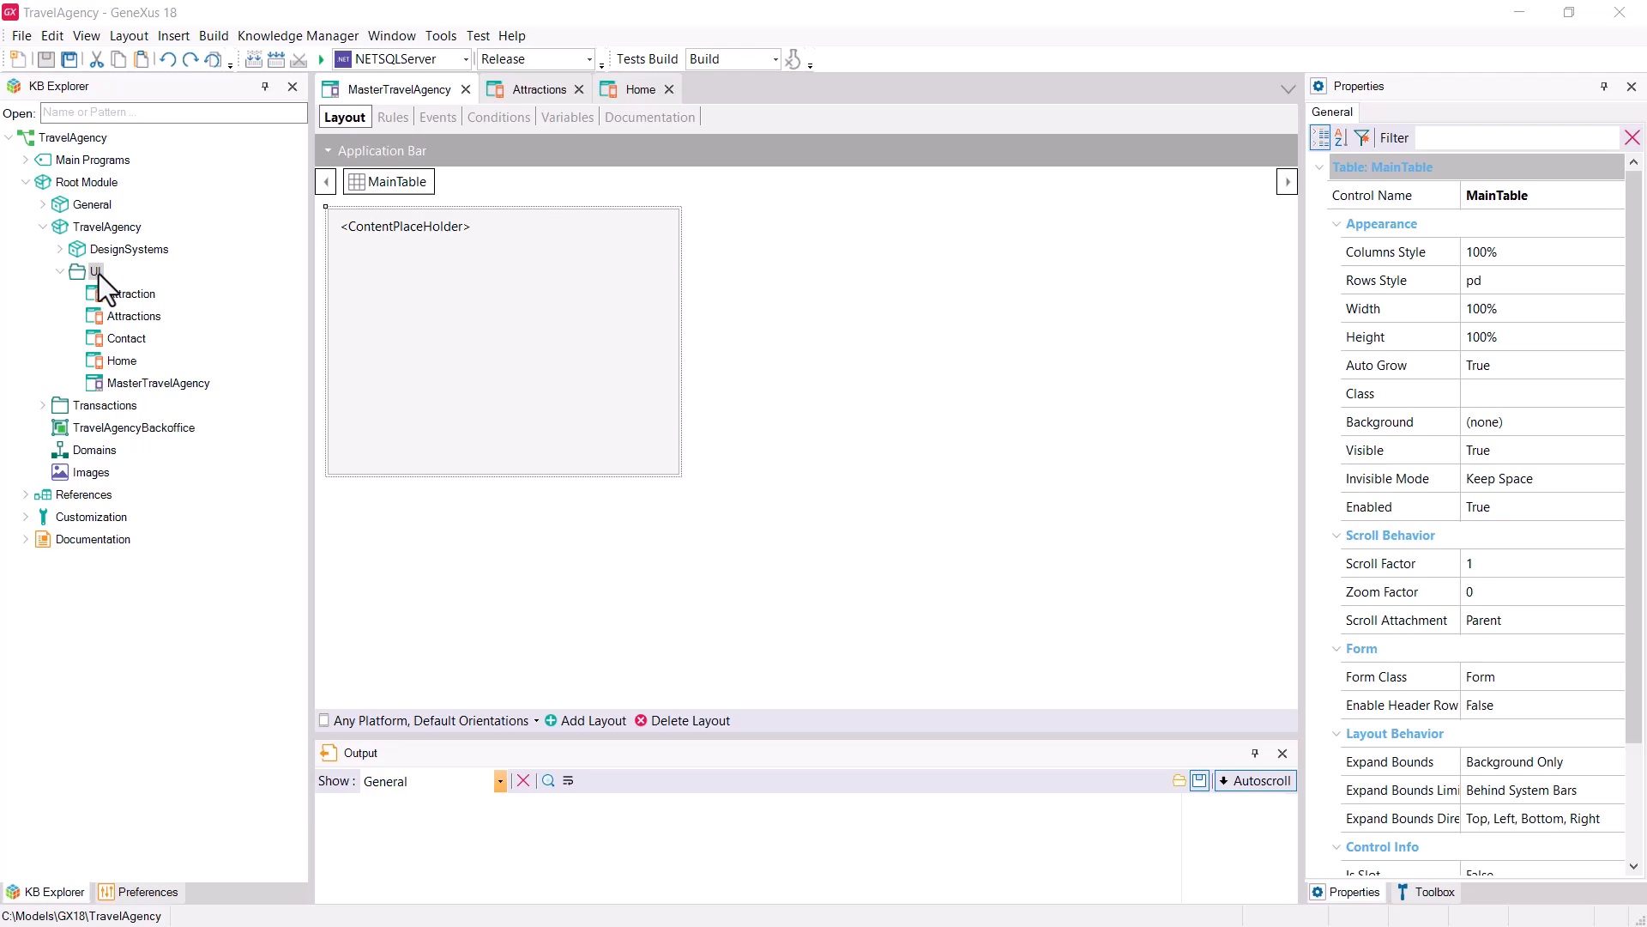
# Step: Create a new Stencil object named Information in the UI folder of the TravelAgency module
pyautogui.rightClick(98, 273)
pyautogui.moveTo(189, 291)
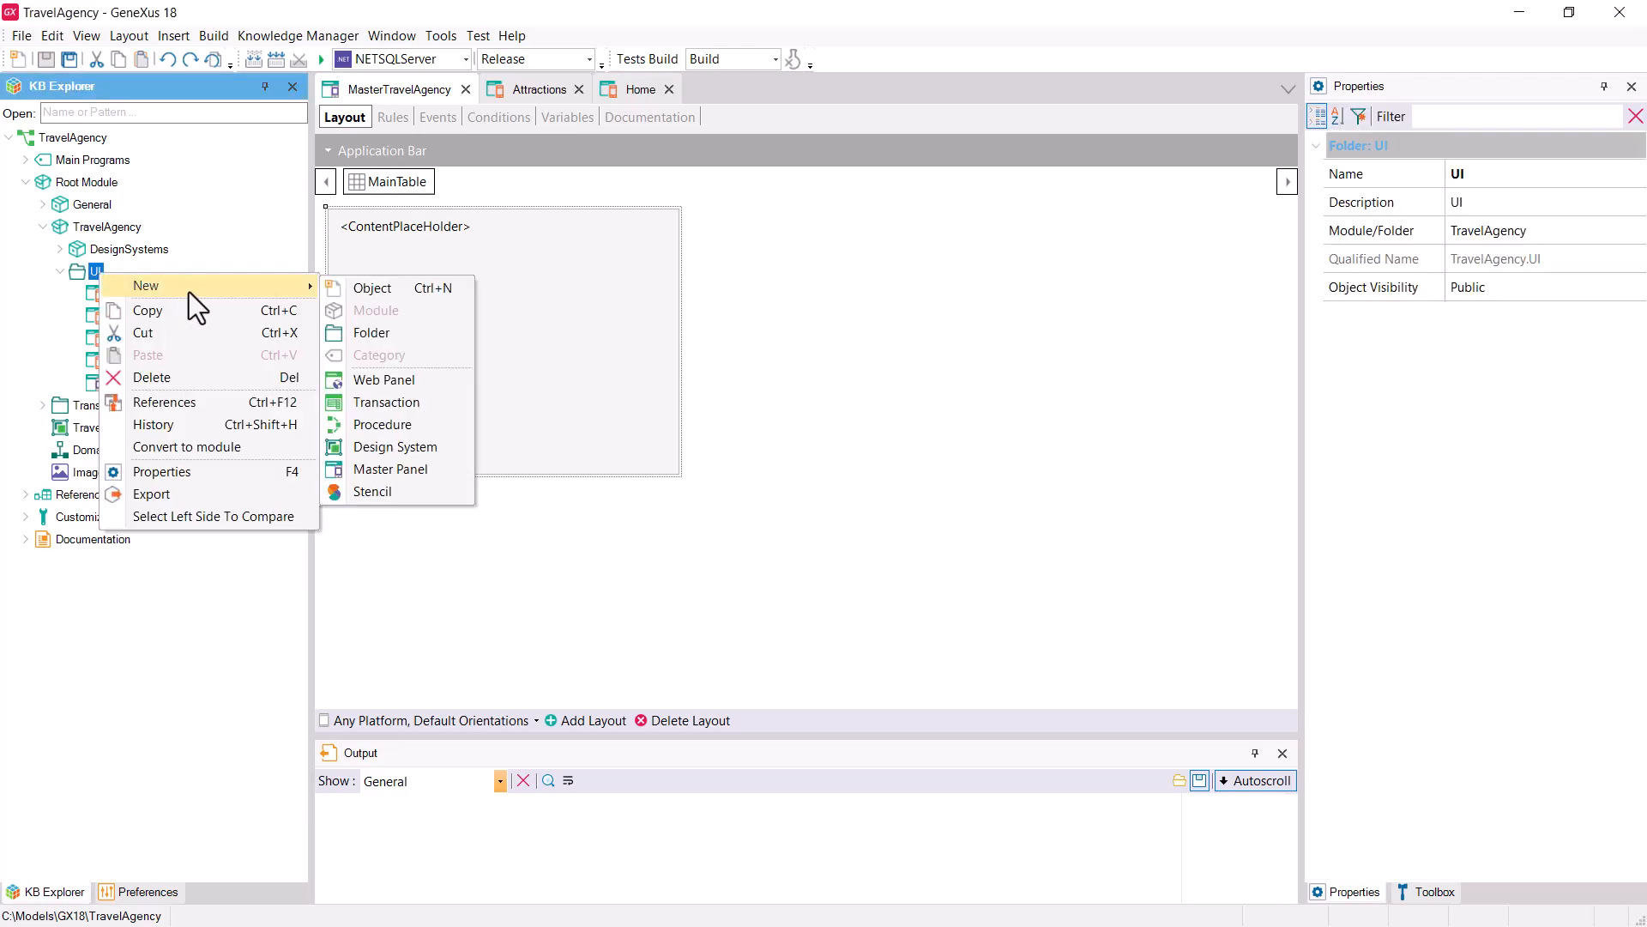
pyautogui.click(369, 289)
pyautogui.click(720, 391)
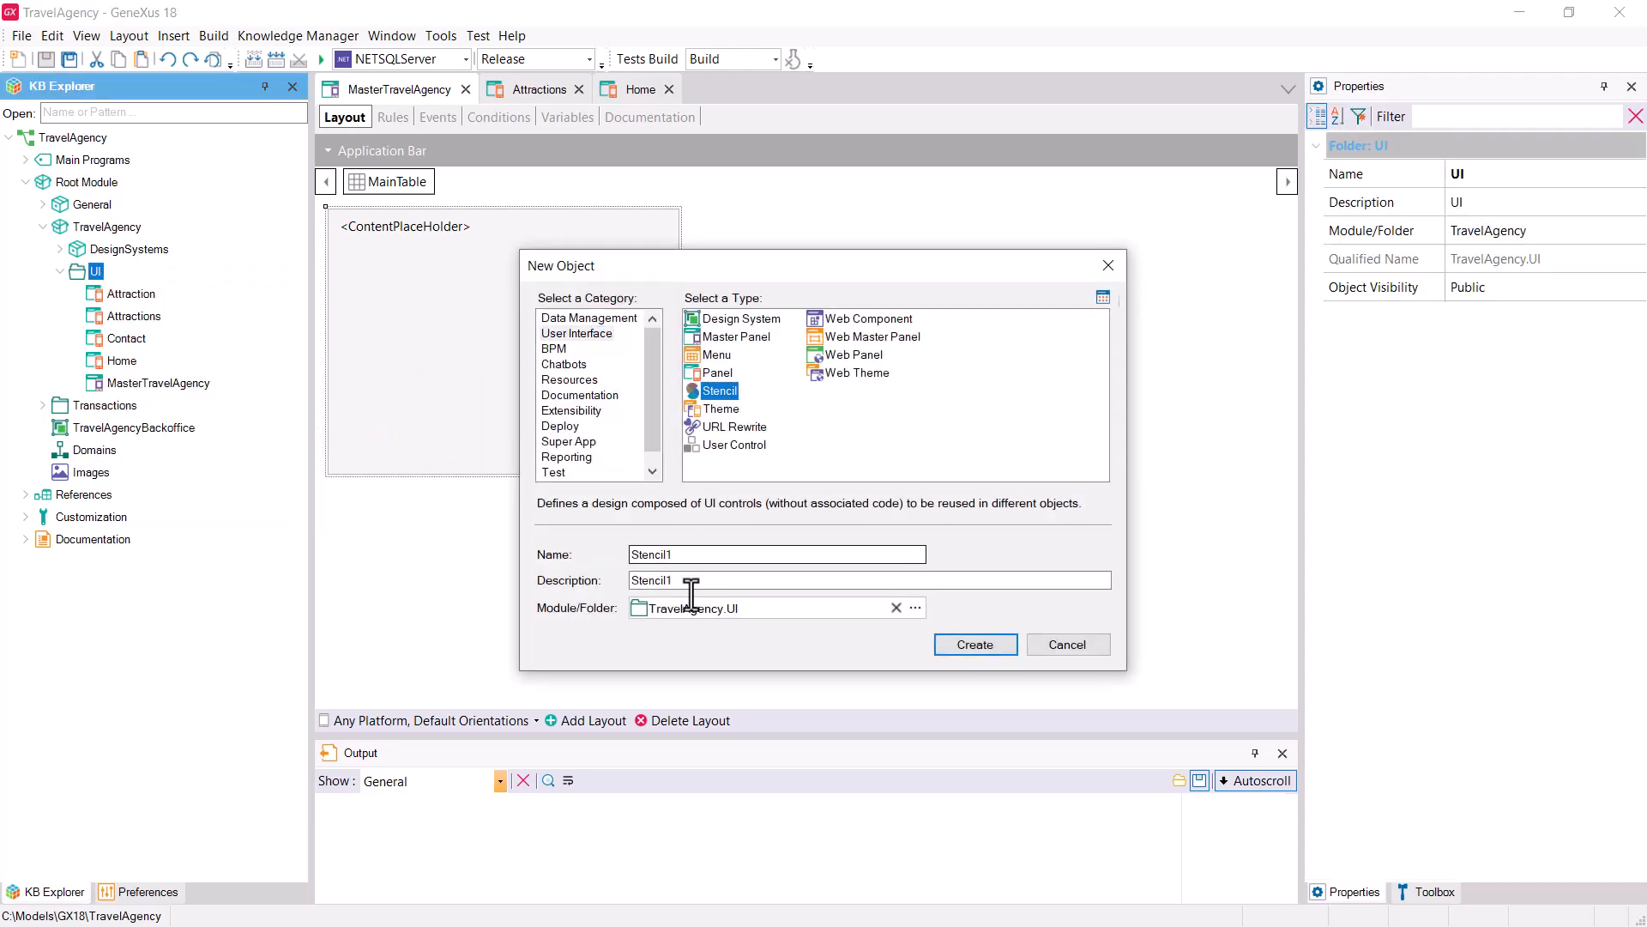
pyautogui.click(679, 554)
pyautogui.doubleClick(680, 554)
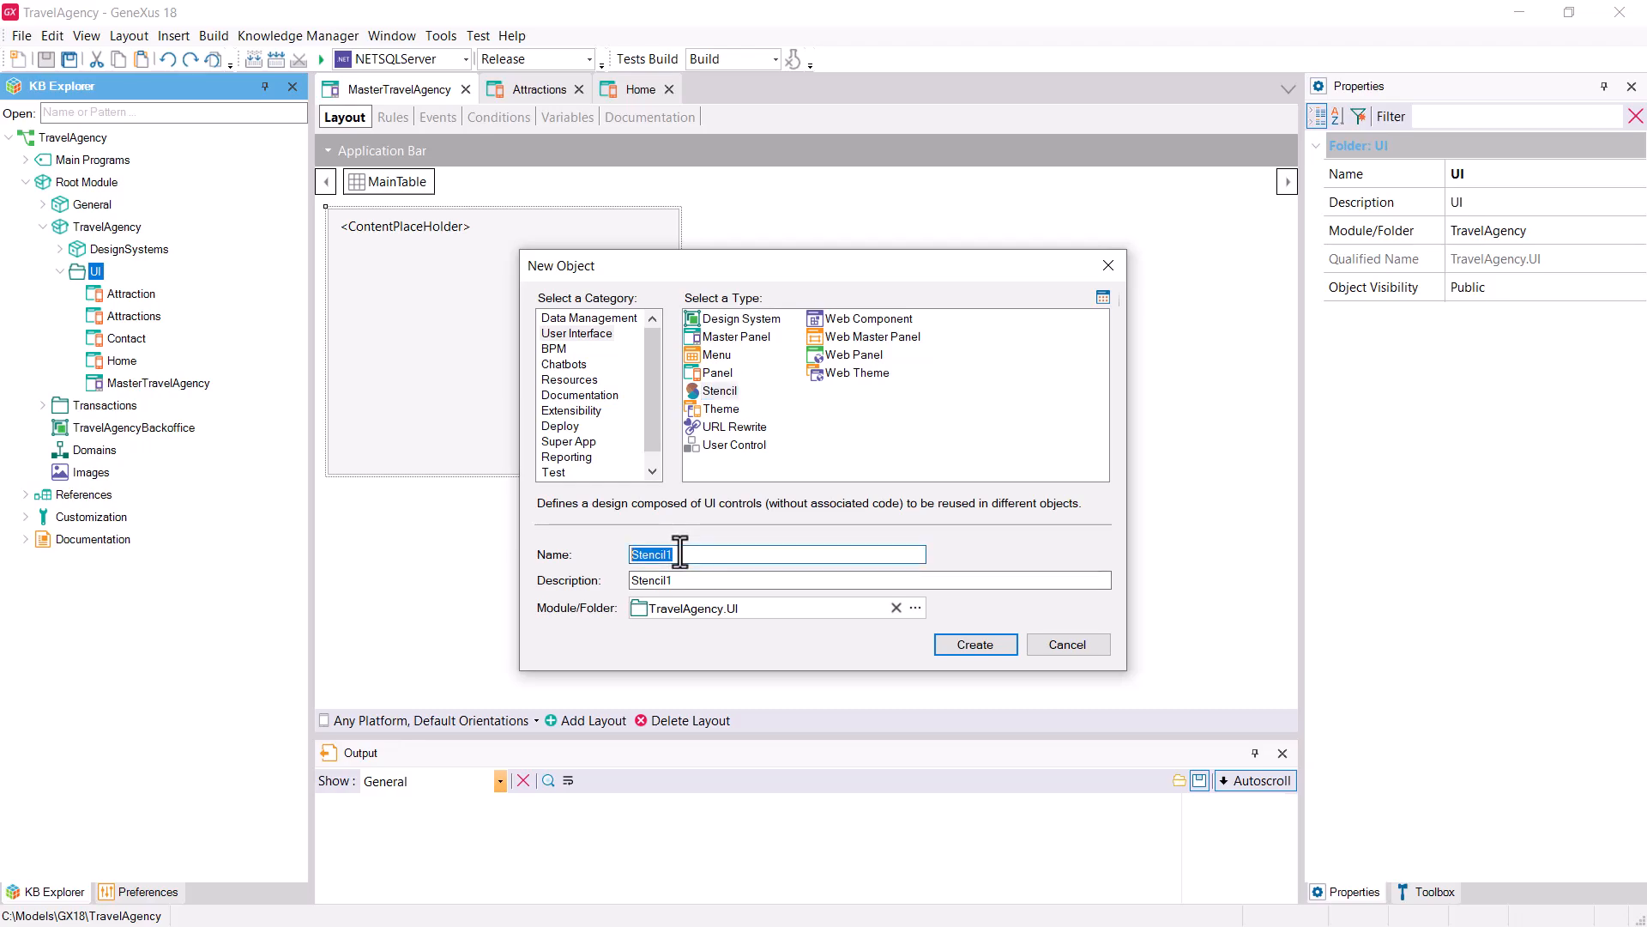
pyautogui.write('Information')
pyautogui.press('Return')
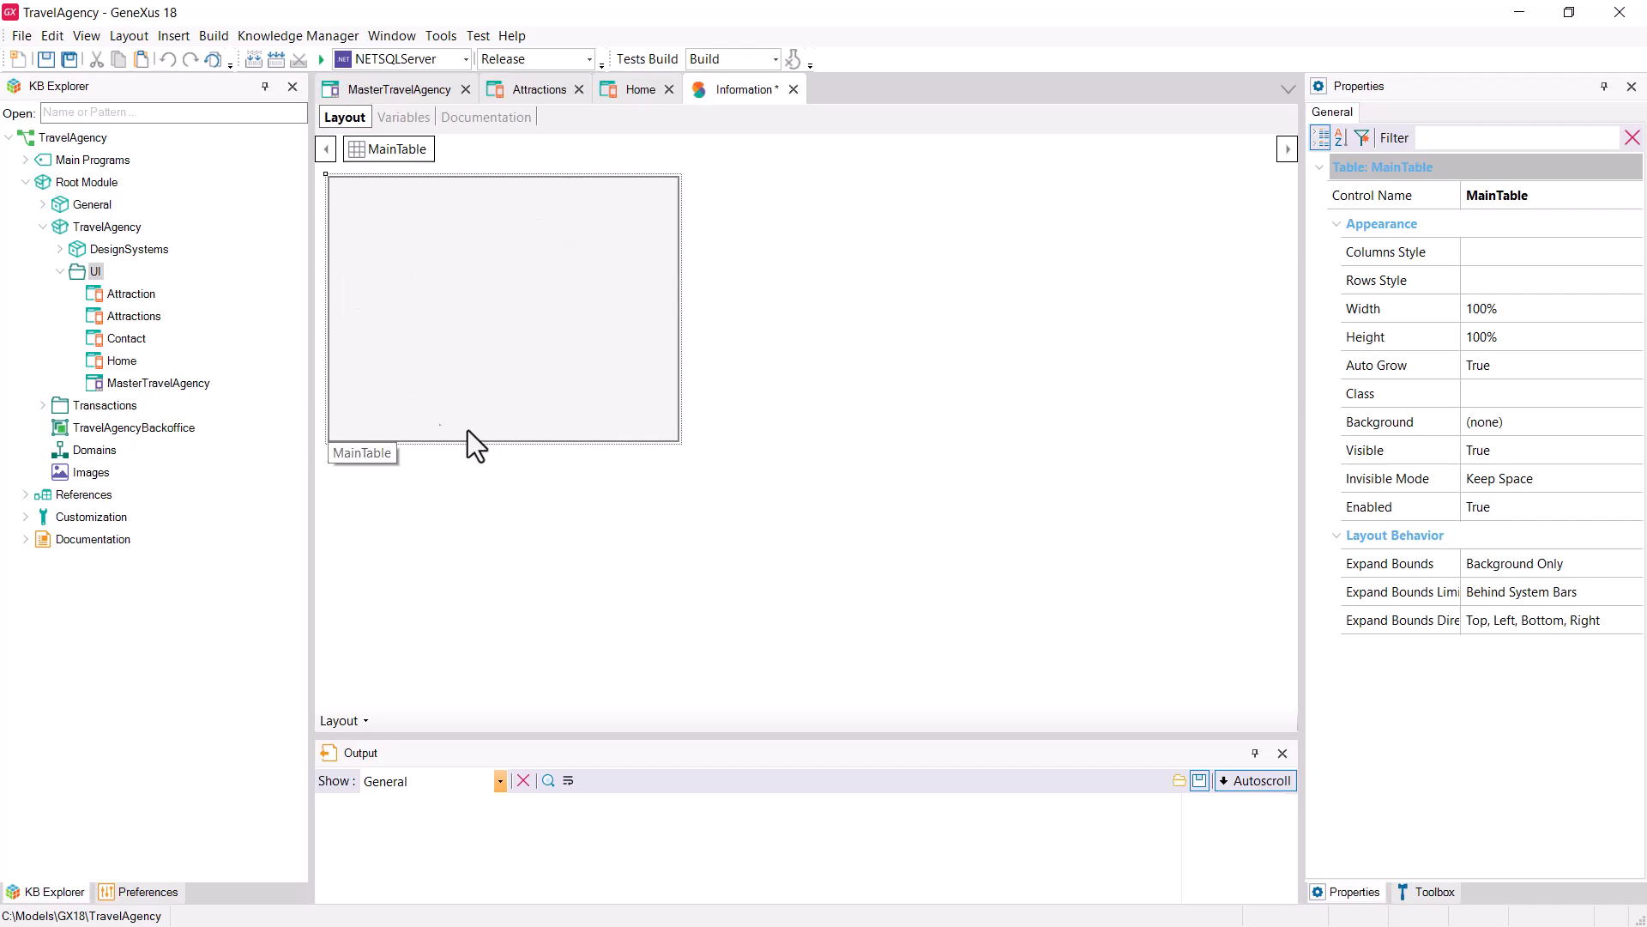
pyautogui.rightClick(585, 229)
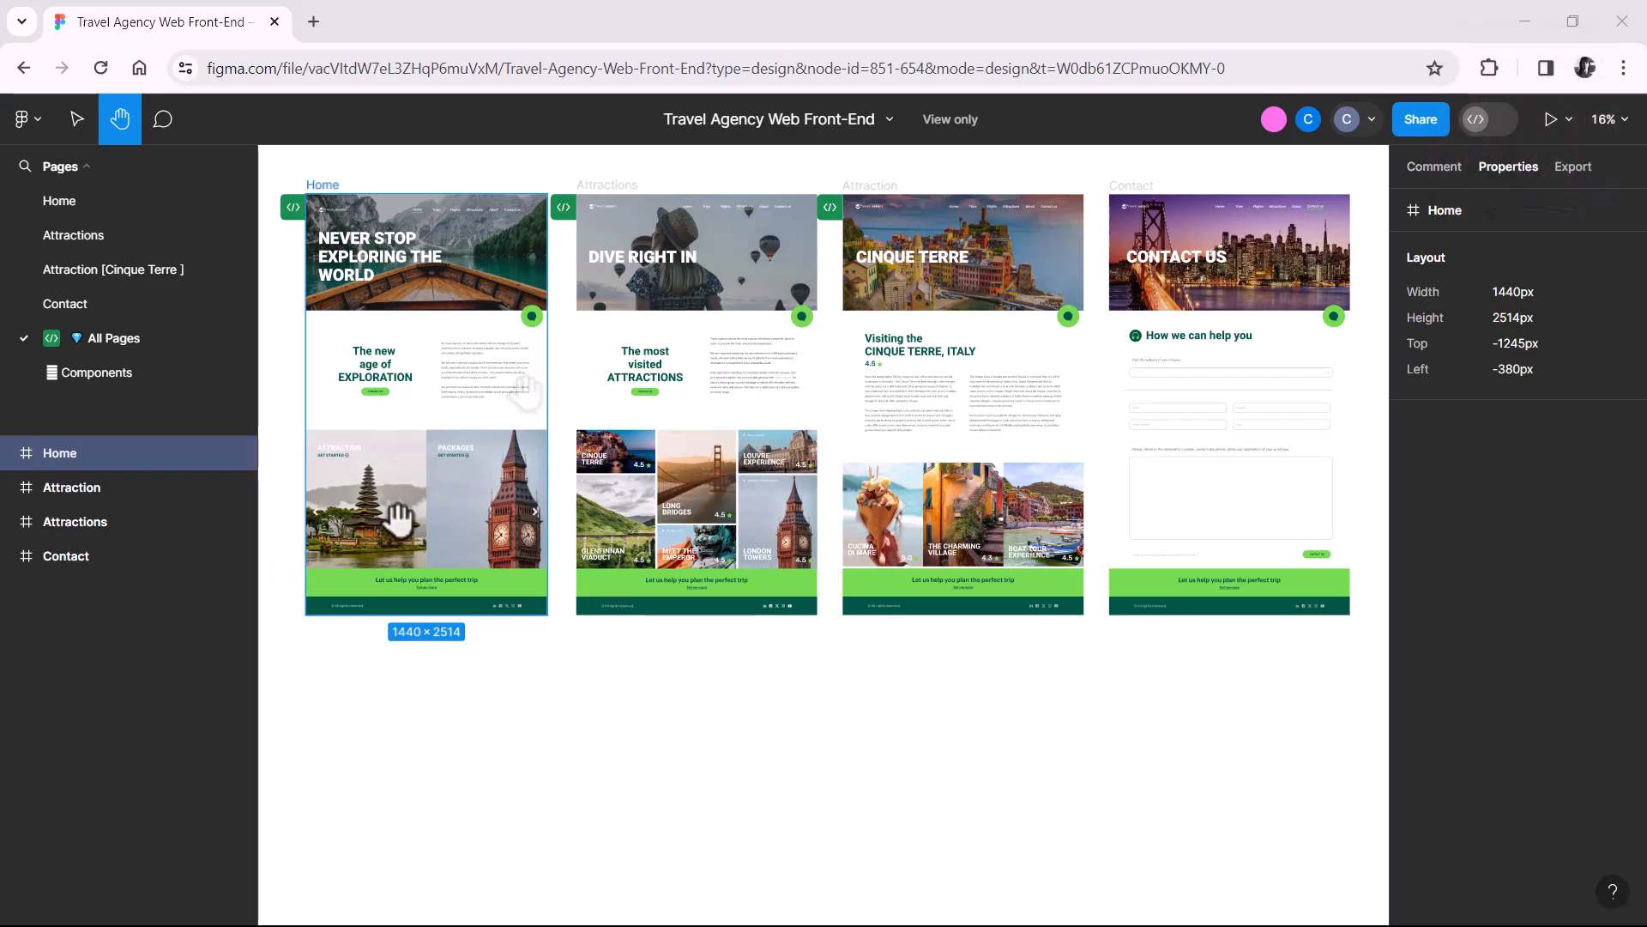
# Step: Examine the layer structure of the Information section in the Figma Home page design, including Information Title and Button Contact Us
pyautogui.scroll(5, 720, 463)
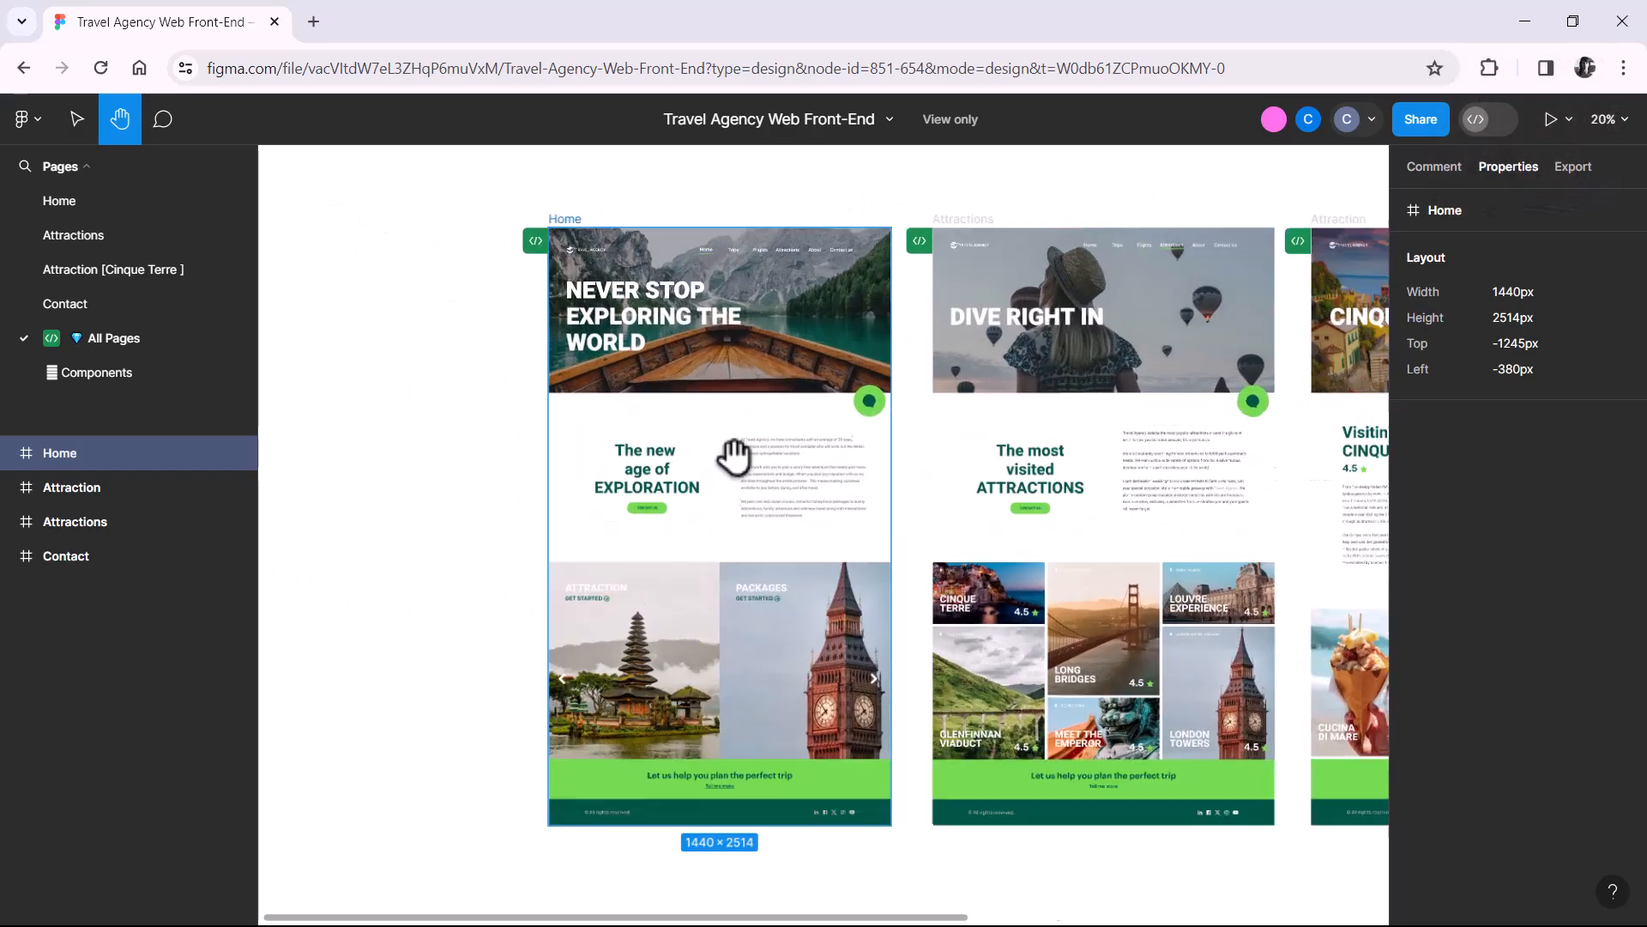
pyautogui.scroll(3, 720, 468)
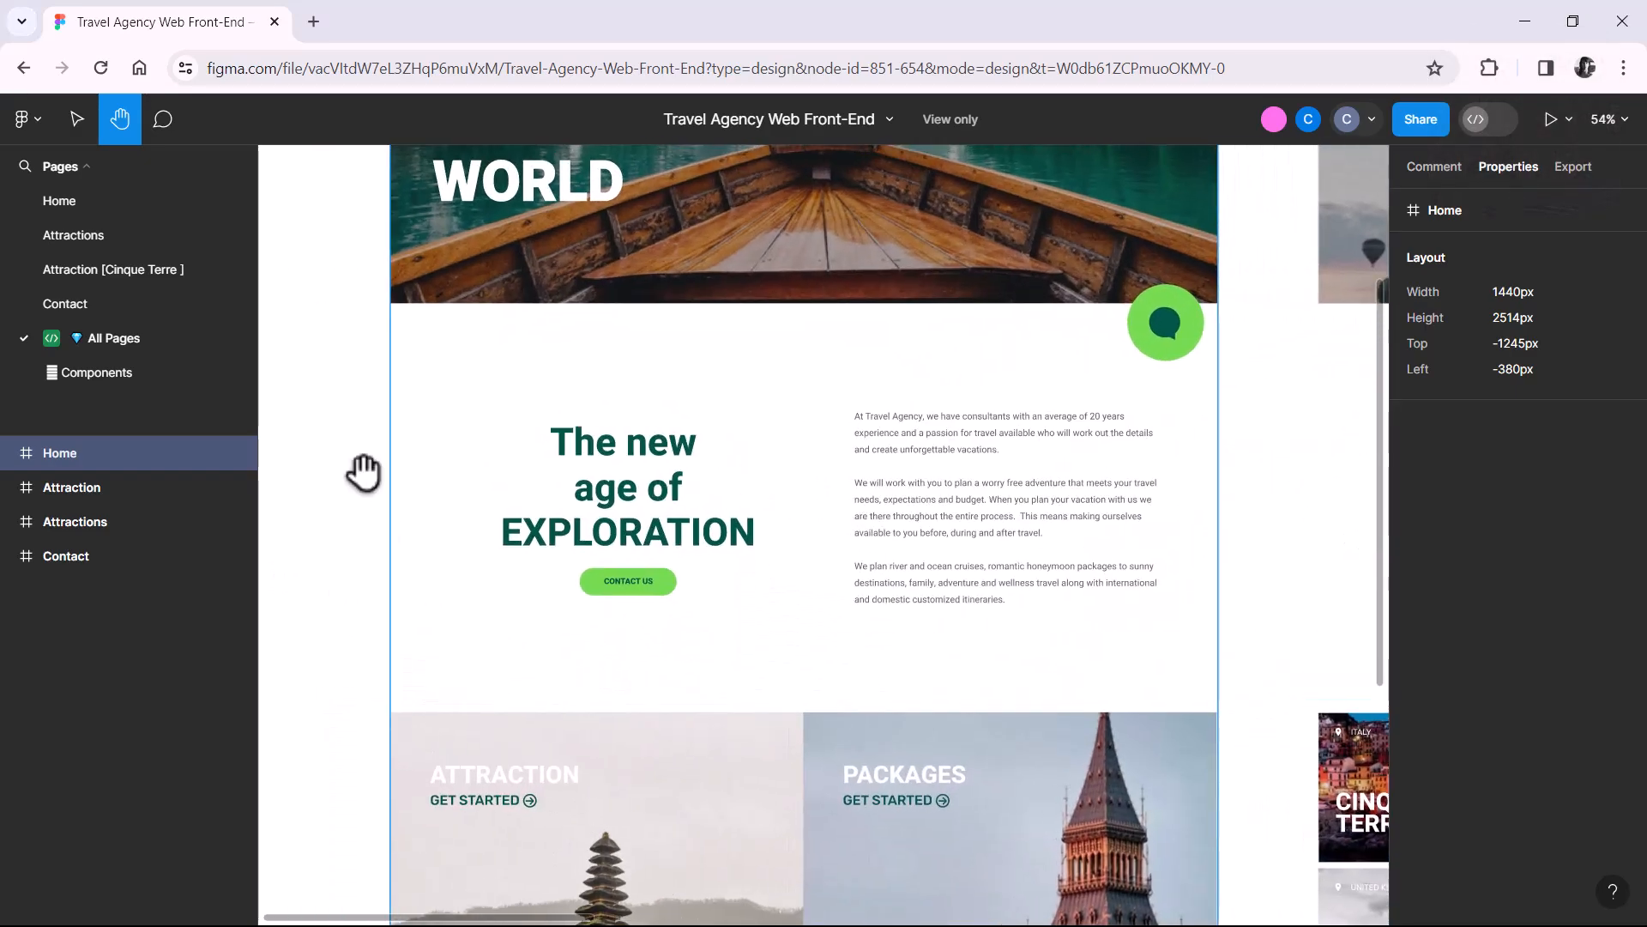
pyautogui.click(78, 123)
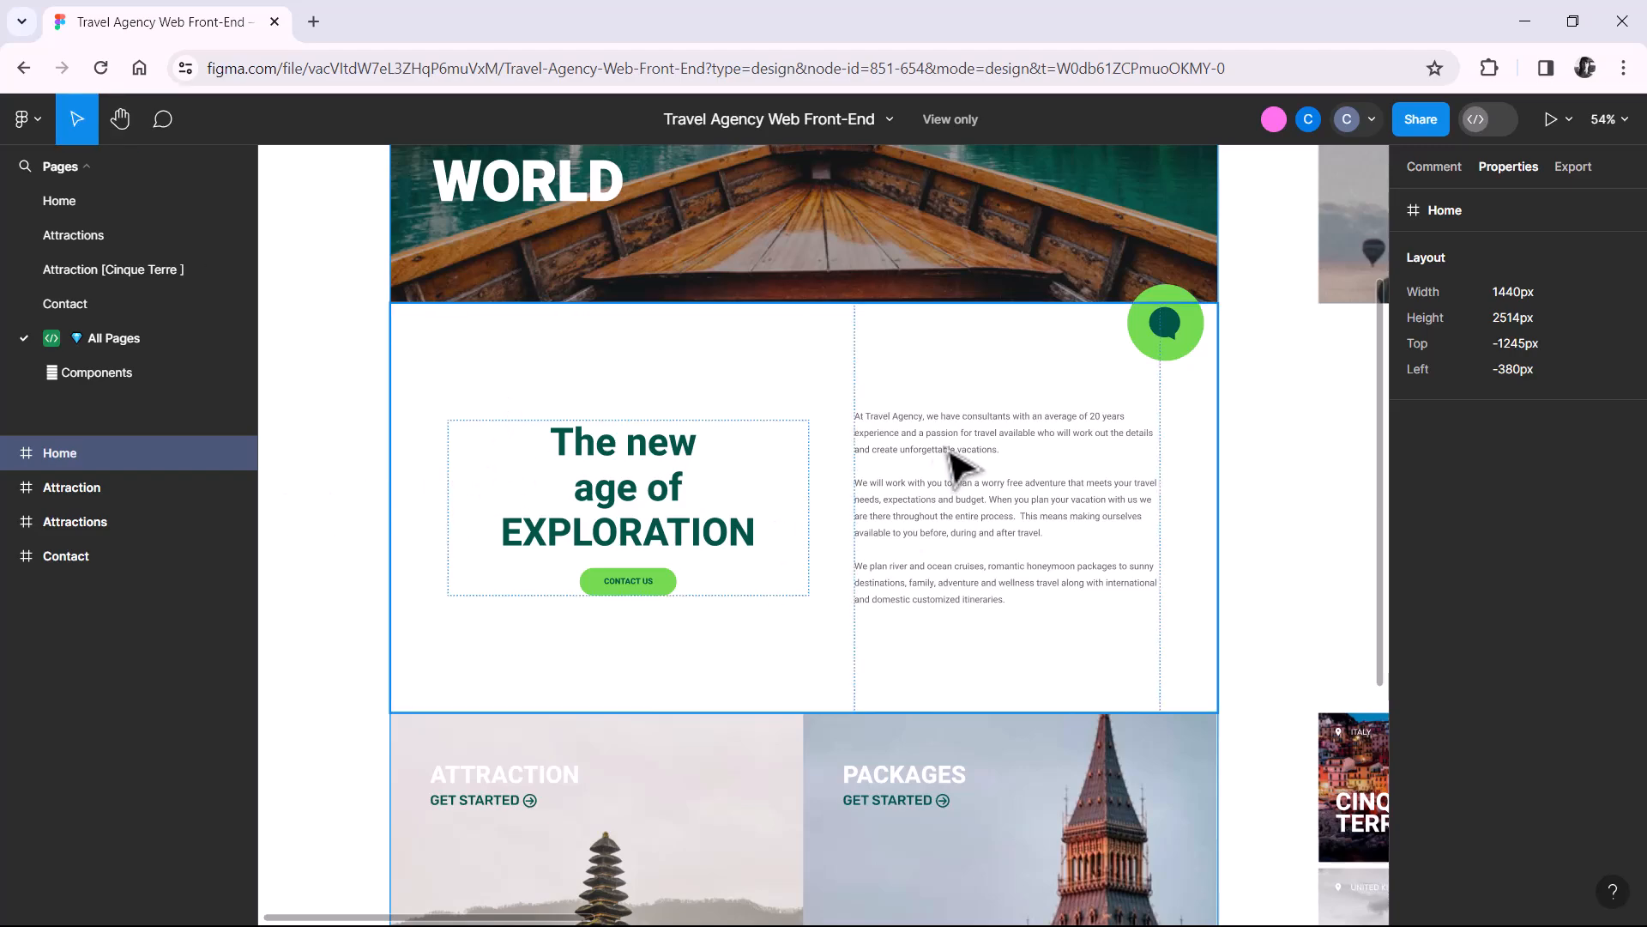
pyautogui.click(766, 416)
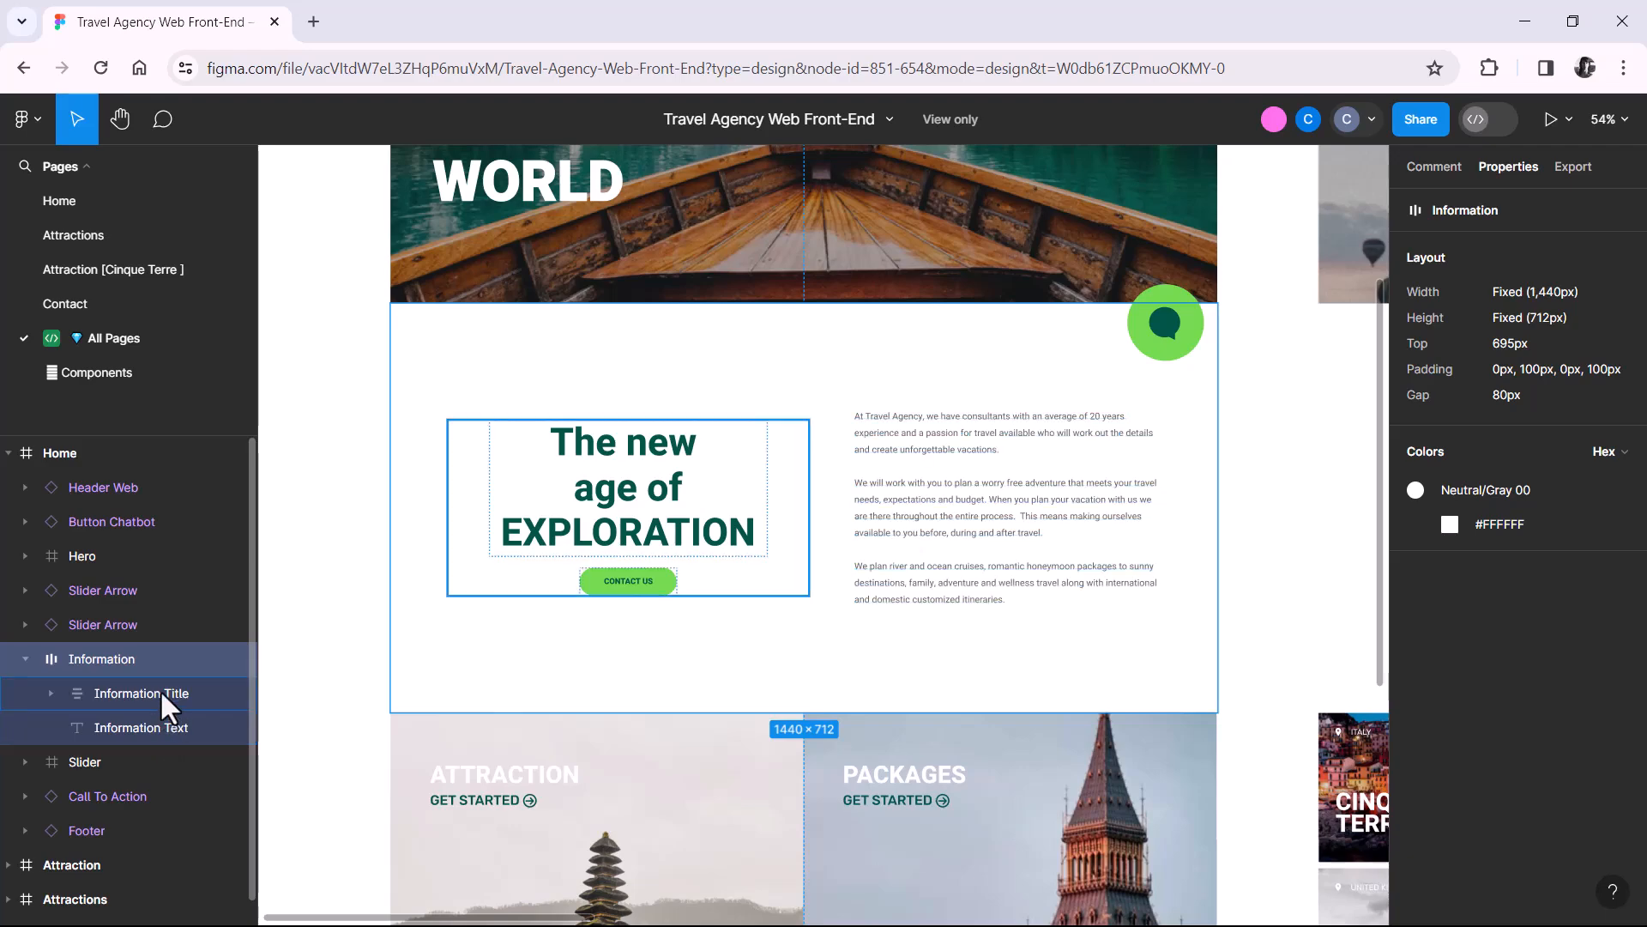
pyautogui.click(46, 689)
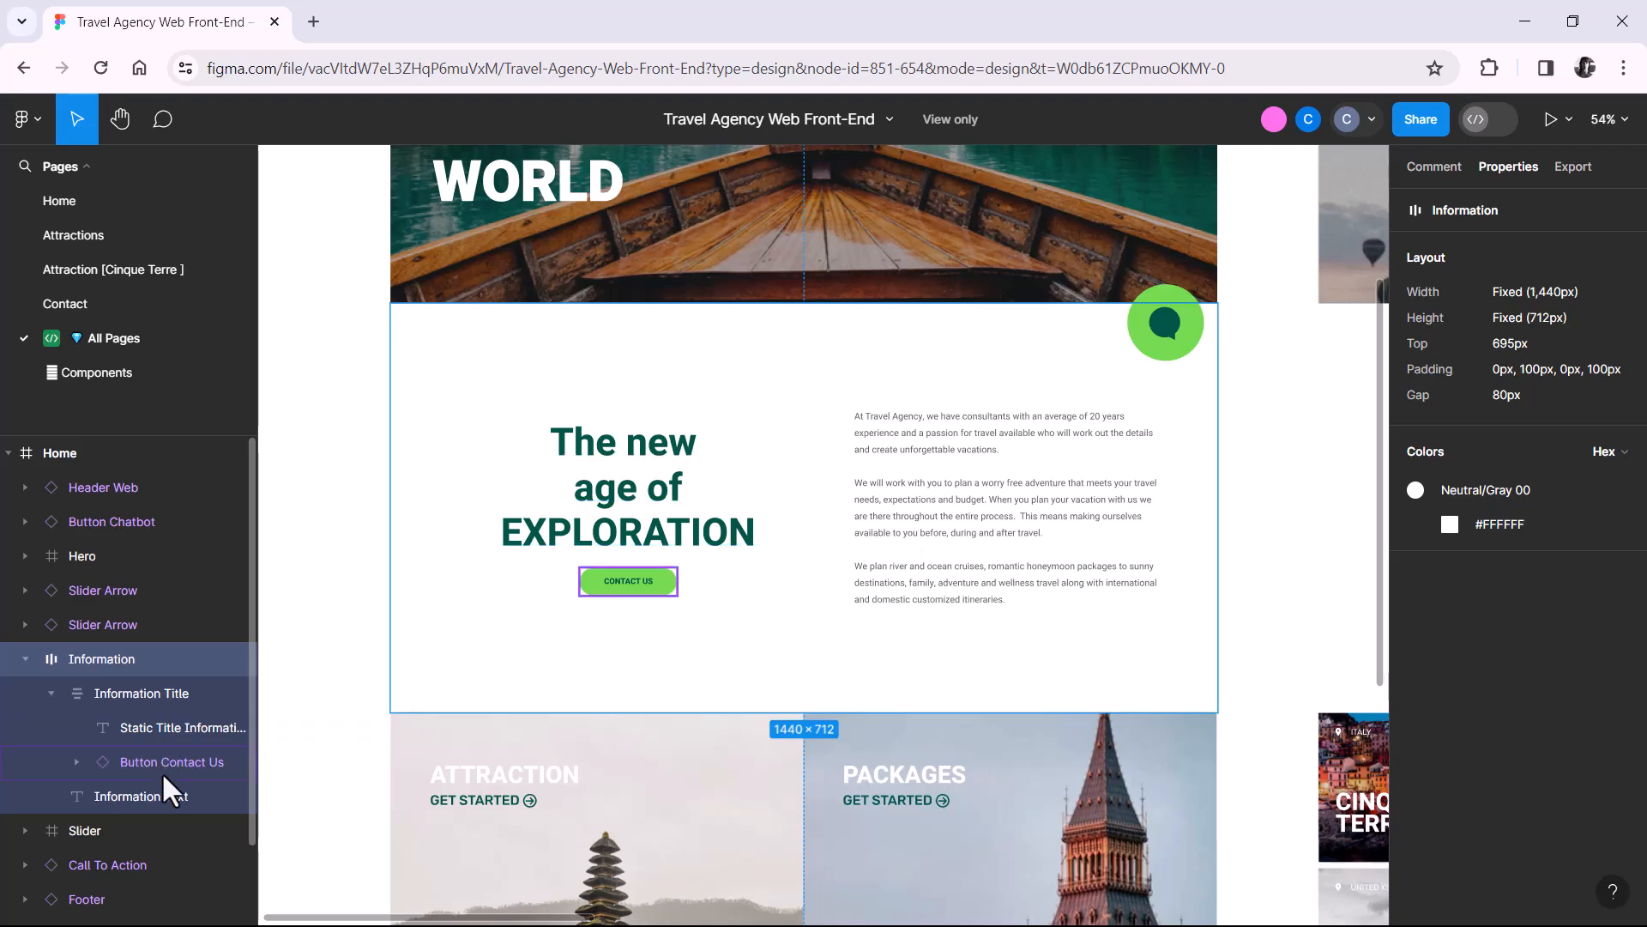
pyautogui.click(76, 761)
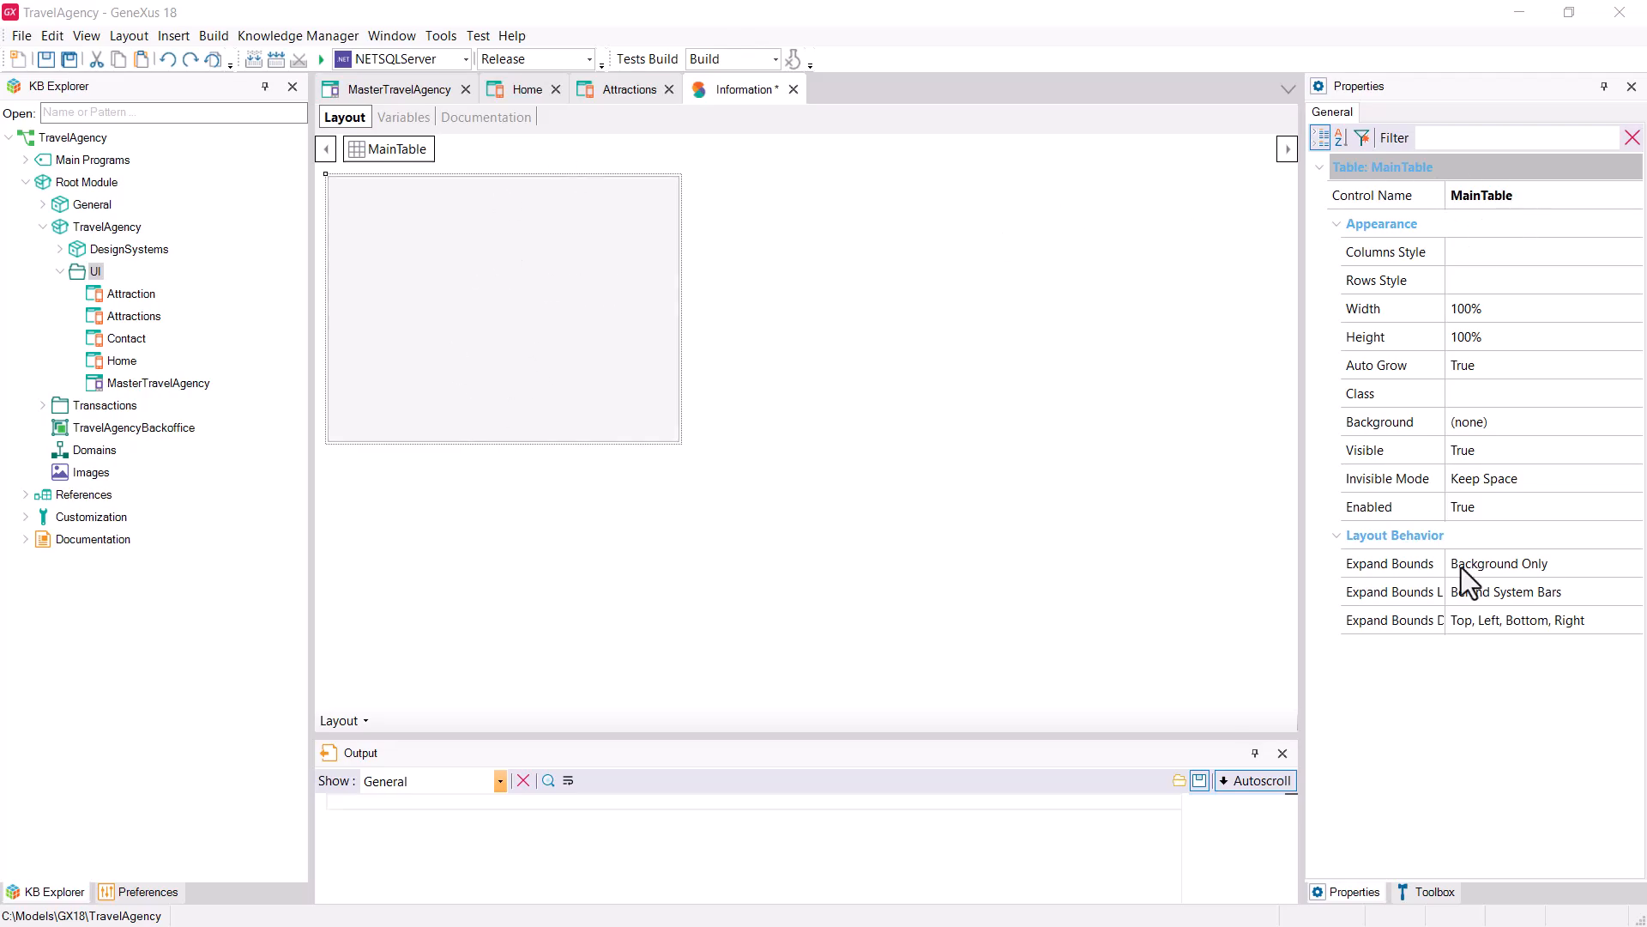
# Step: Insert a table inside the stencil's MainTable and set its control name to InformationTitle
pyautogui.click(1431, 891)
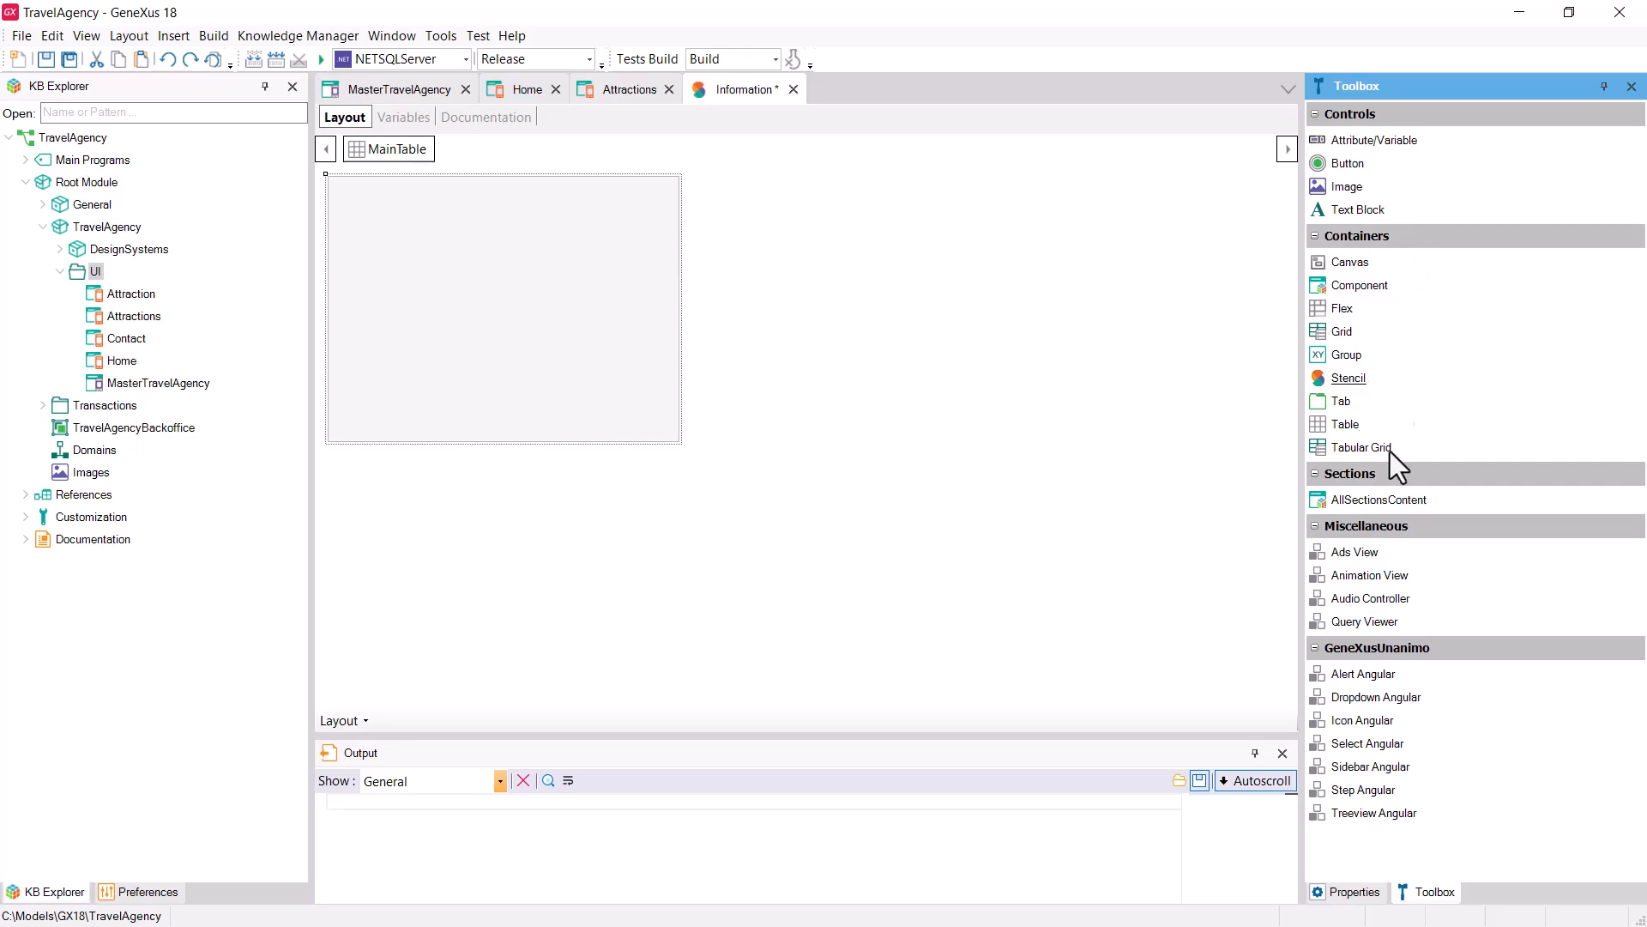
pyautogui.moveTo(1346, 427); pyautogui.dragTo(456, 304)
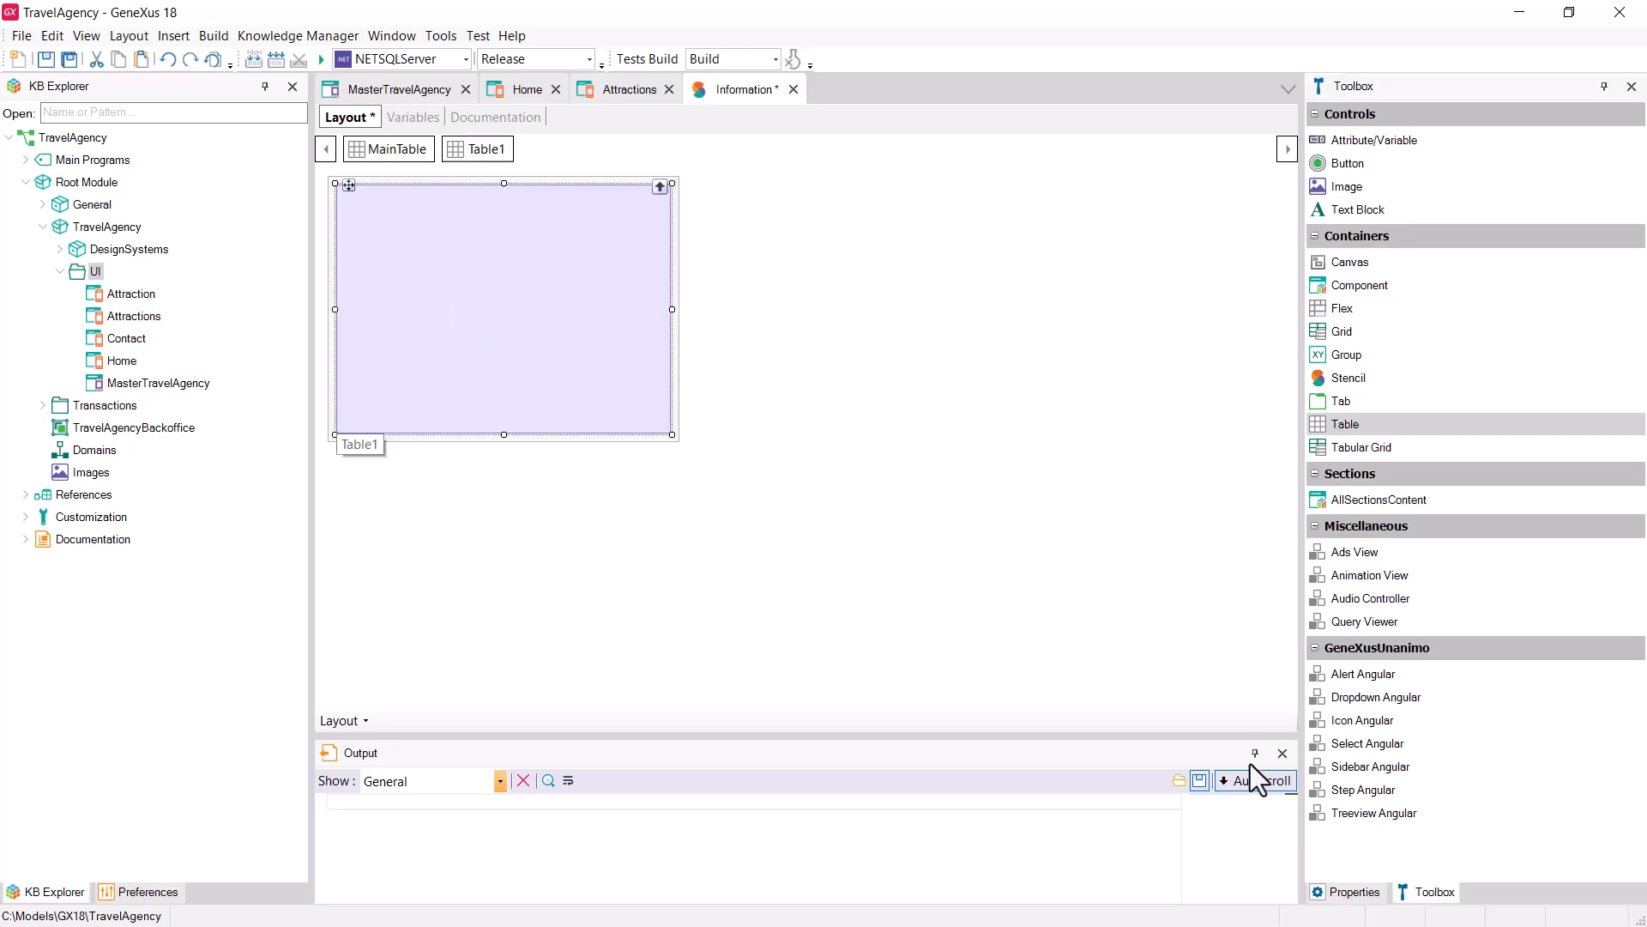
pyautogui.click(1348, 892)
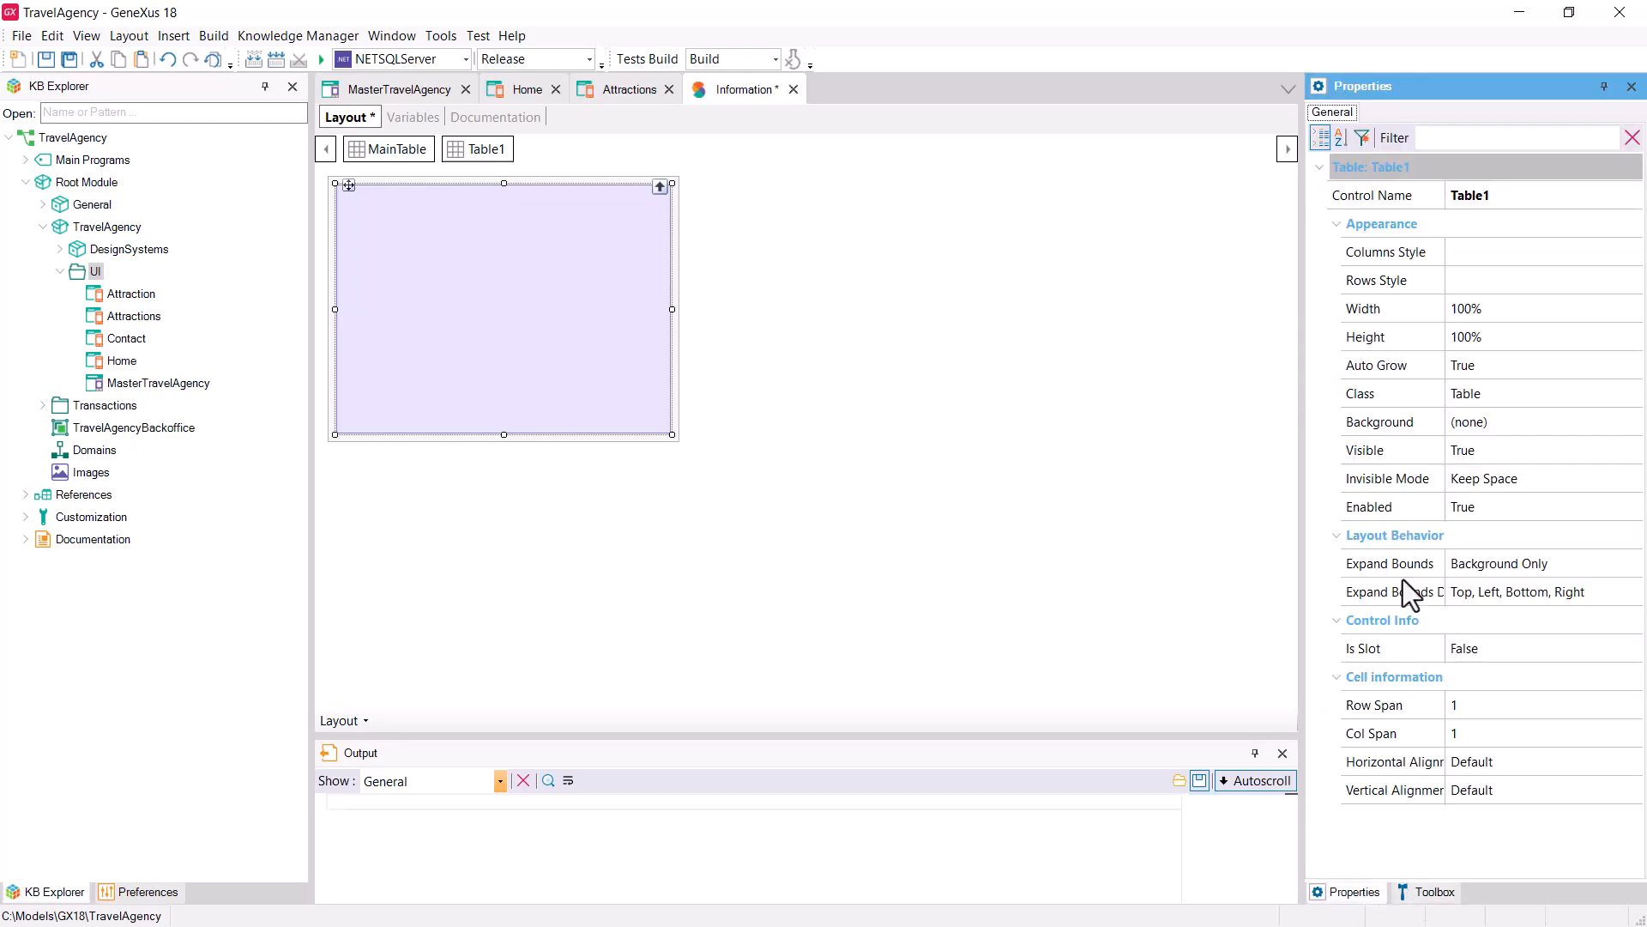
pyautogui.click(1526, 195)
pyautogui.doubleClick(1527, 195)
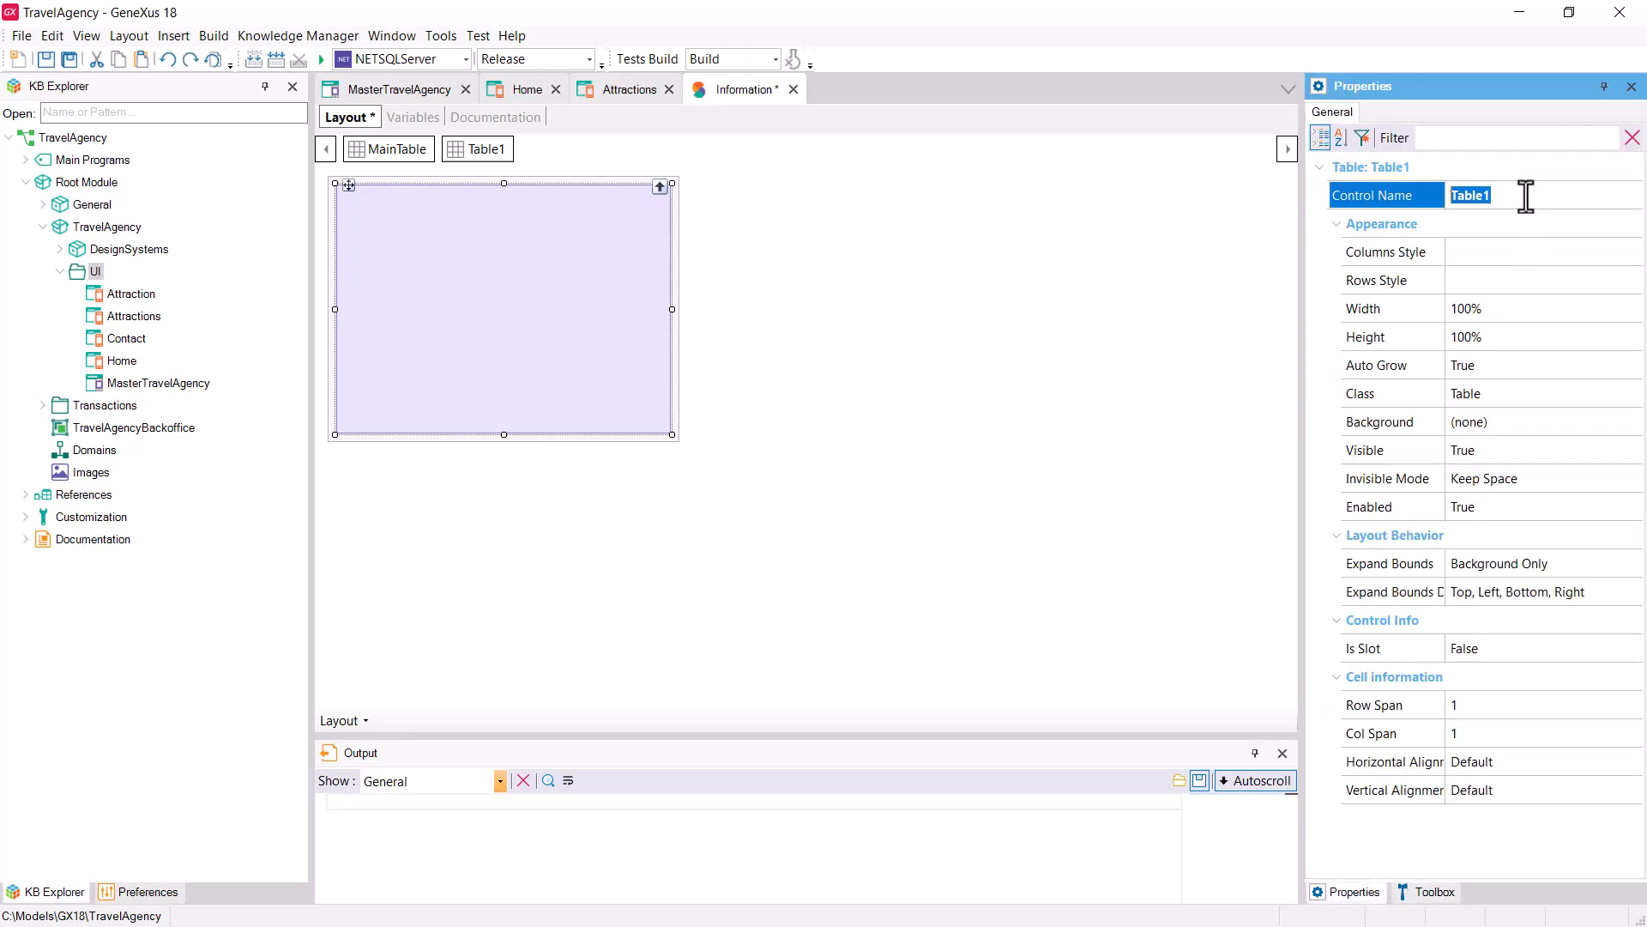
pyautogui.write('InformationTitle')
pyautogui.press('Return')
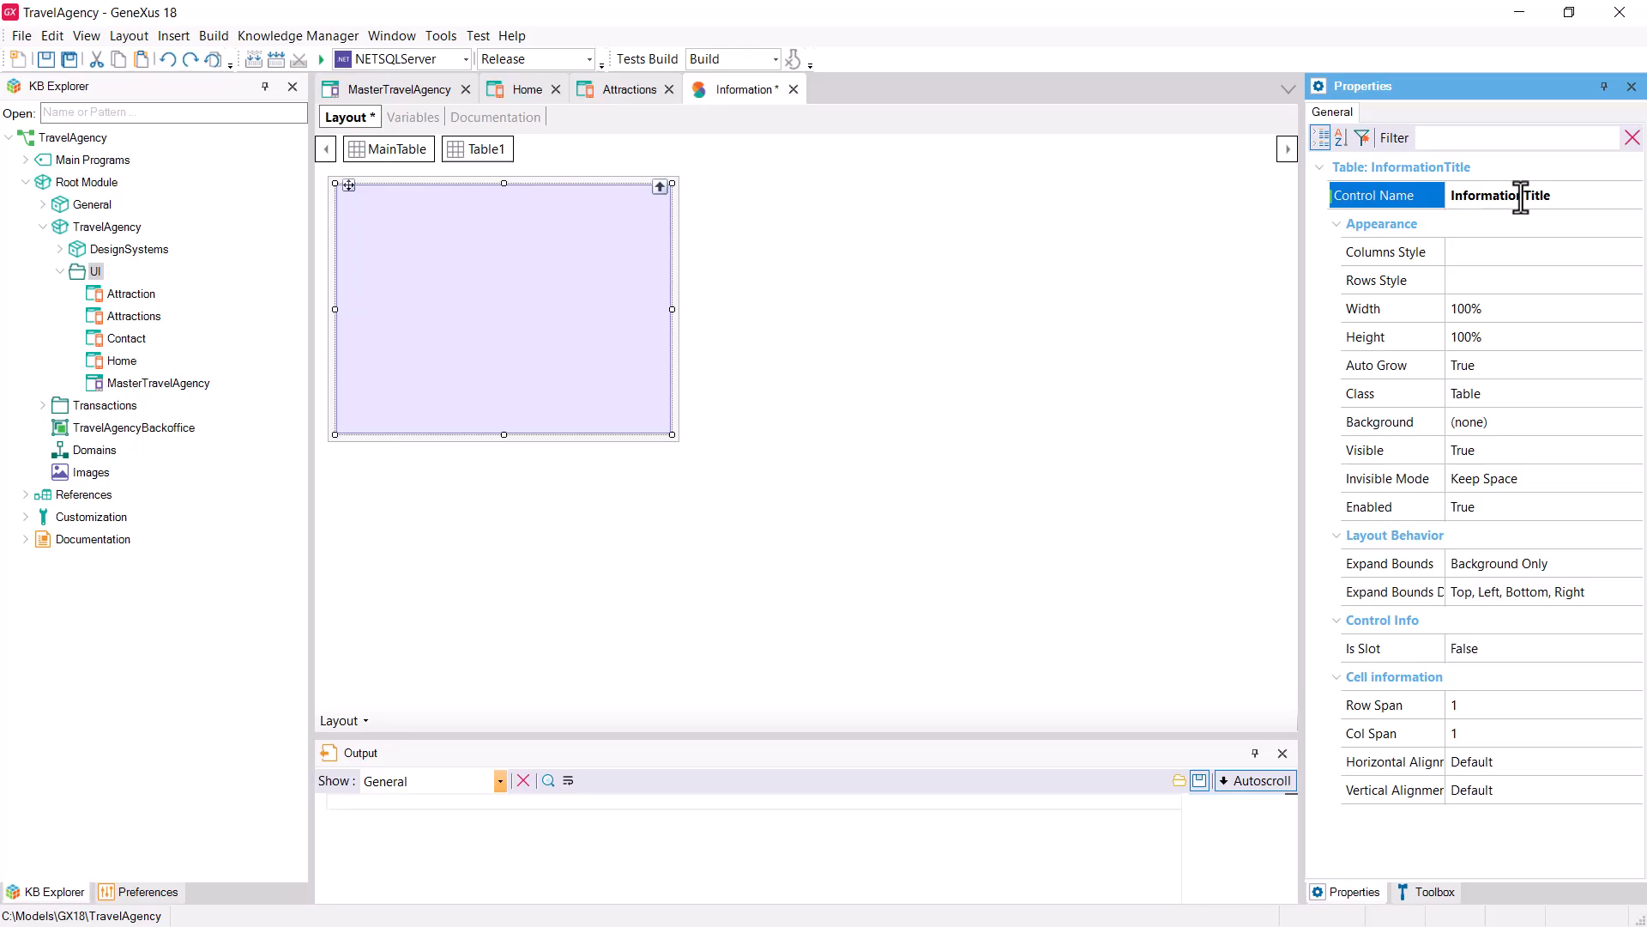
pyautogui.click(1354, 892)
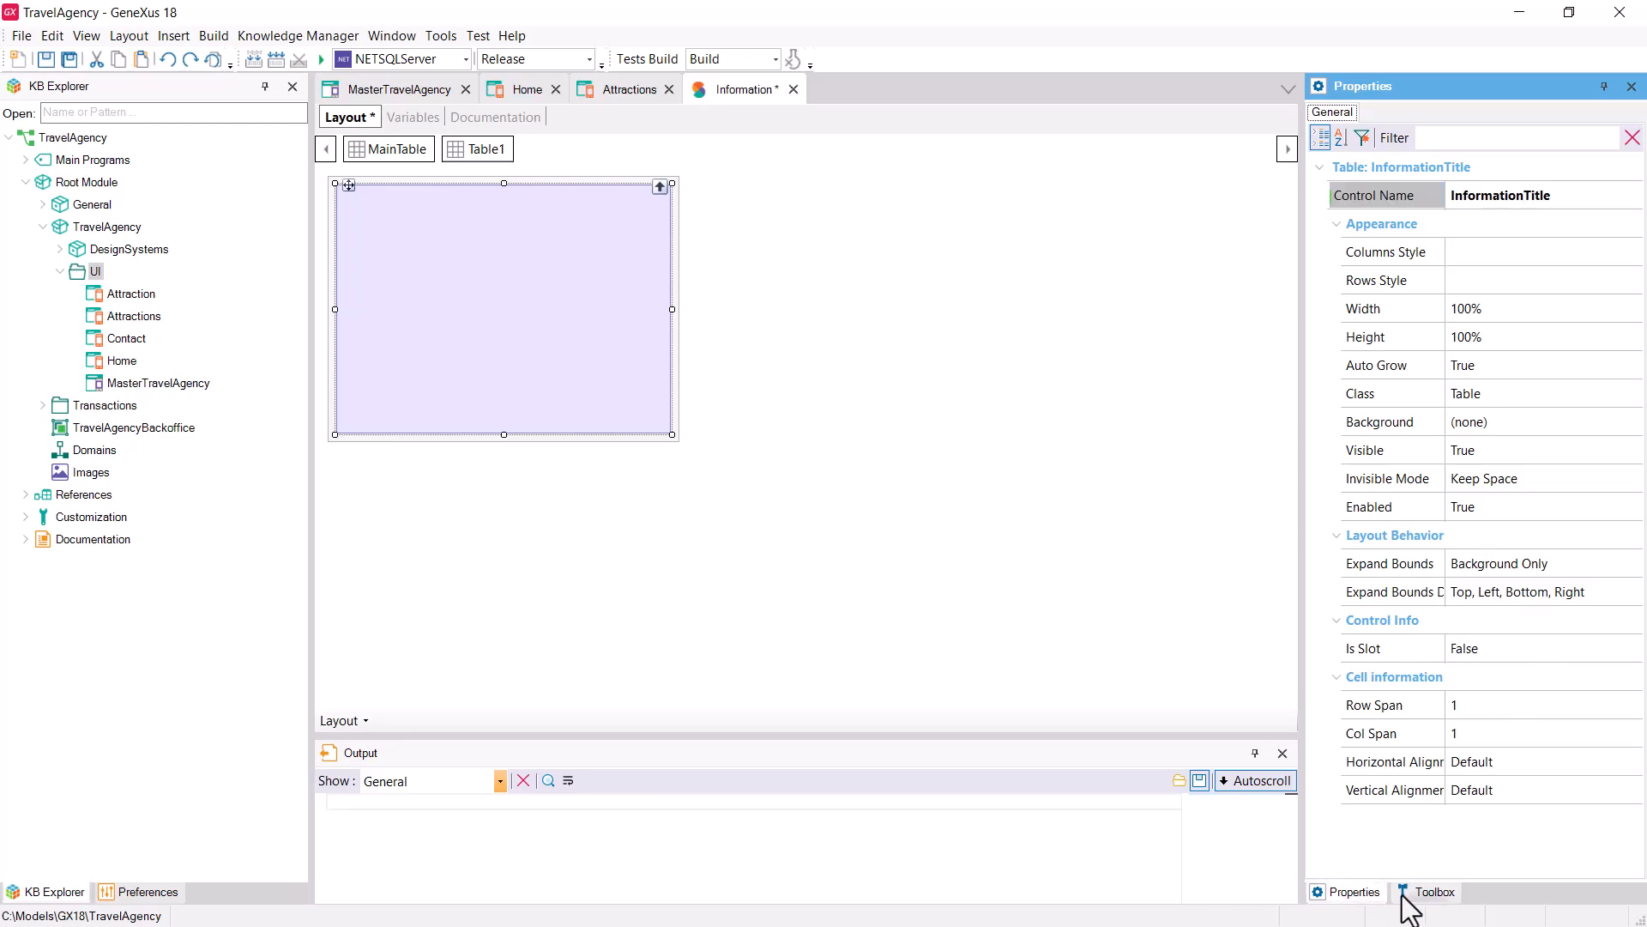
# Step: Insert a new variable named InformationText with data type LongVarChar to the right of the InformationTitle table
pyautogui.click(1404, 894)
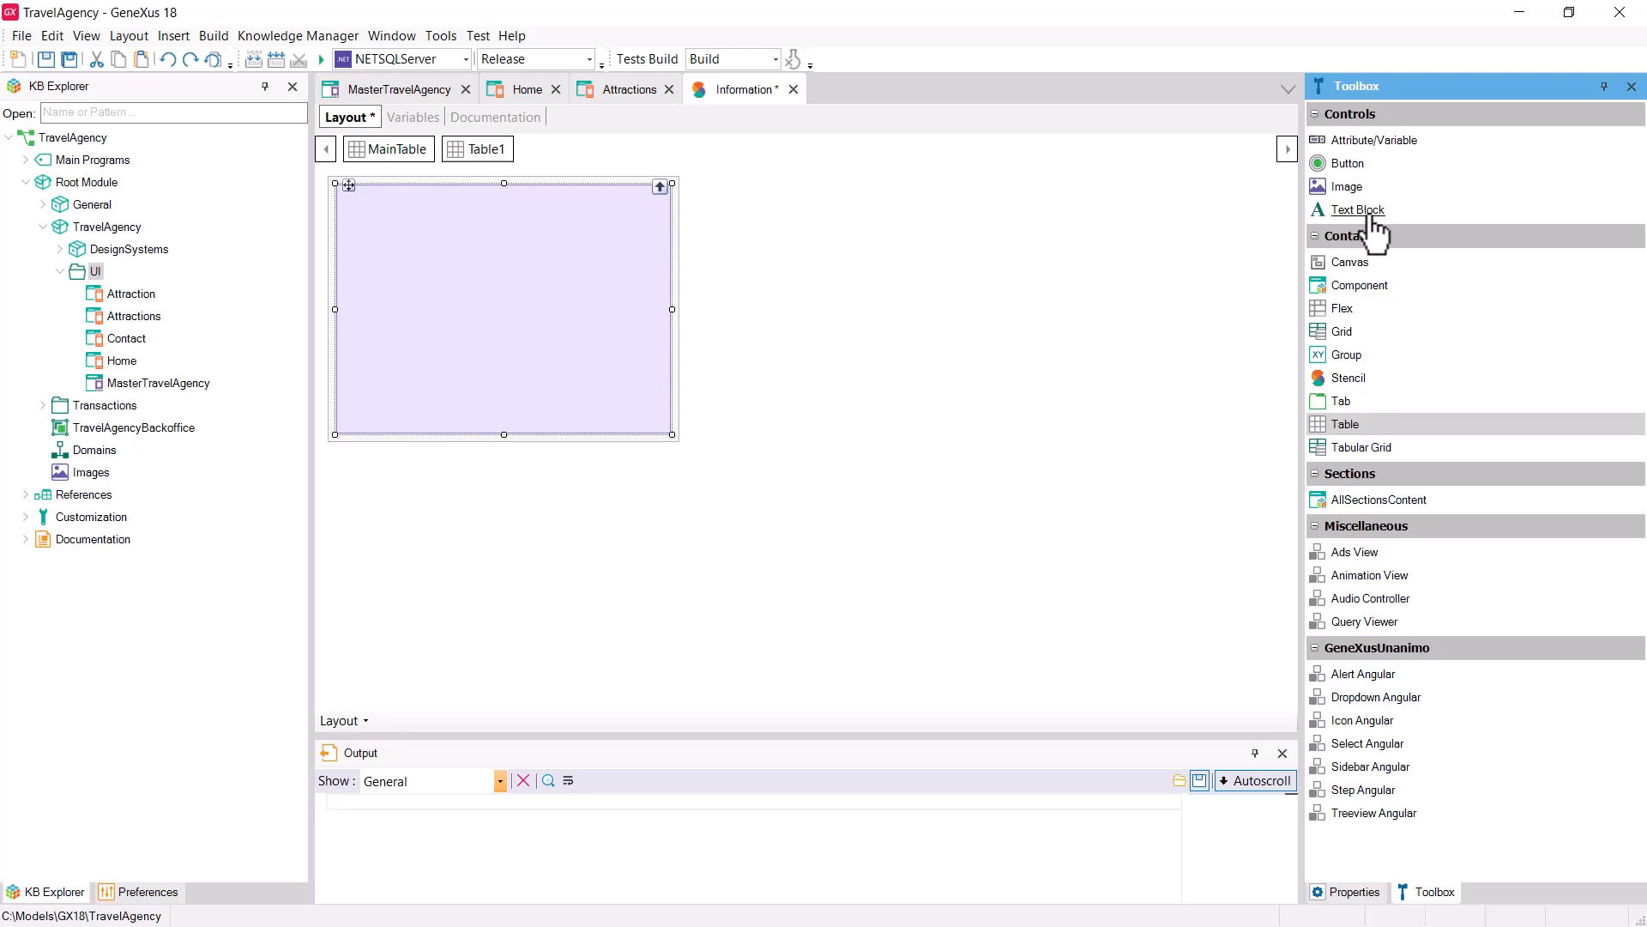
pyautogui.click(1381, 142)
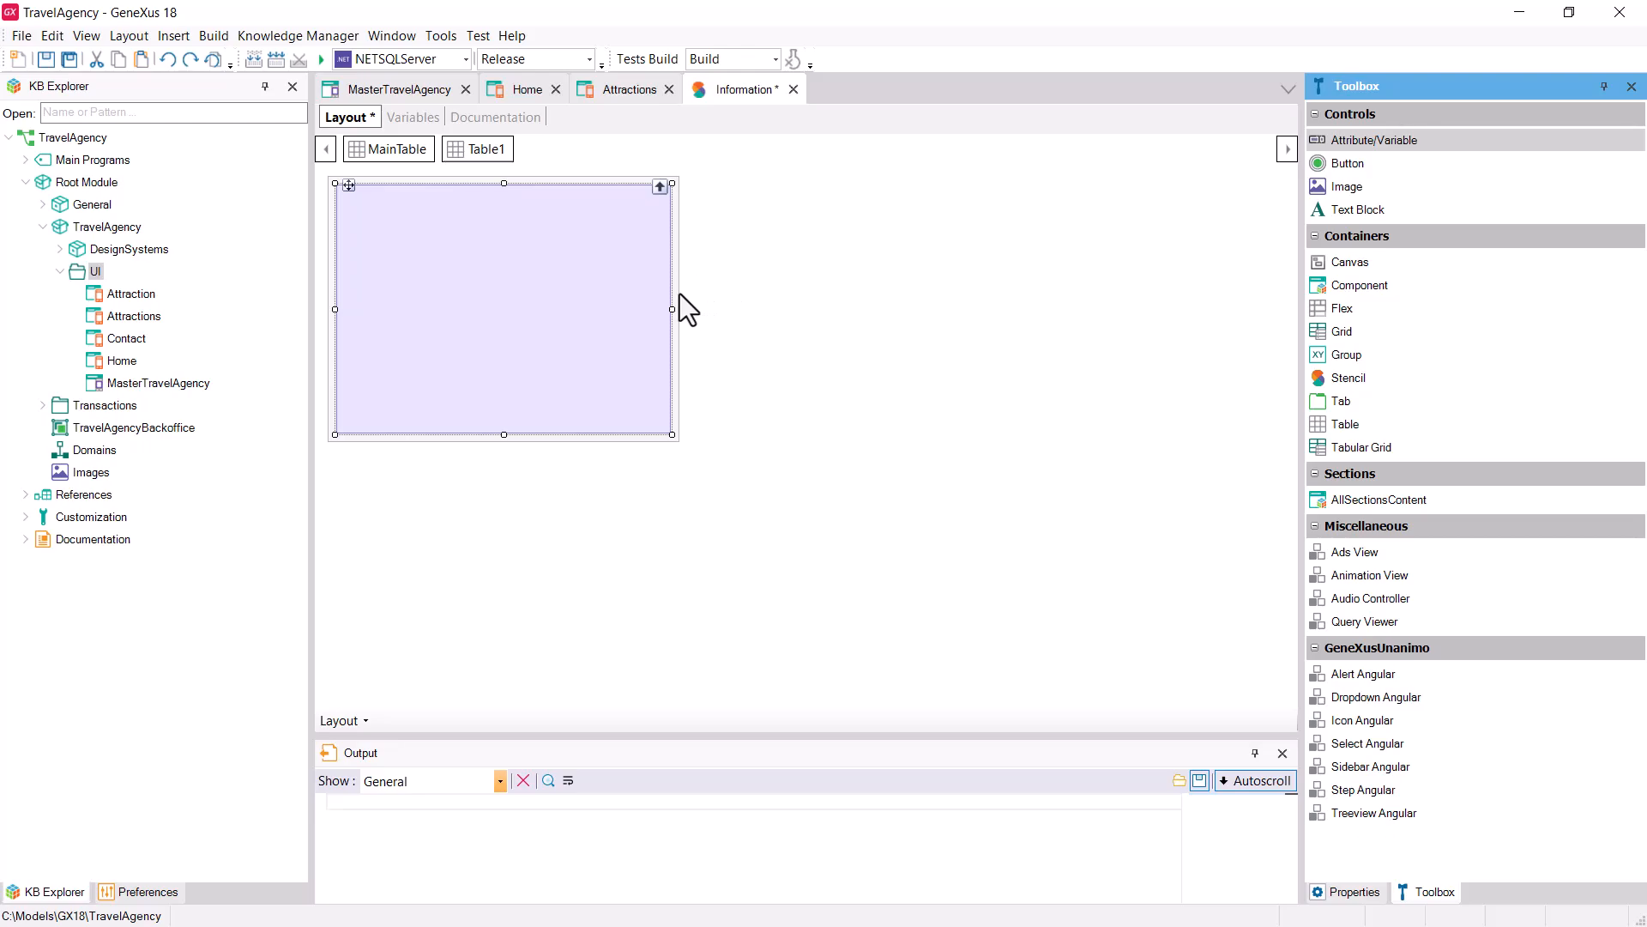
pyautogui.click(675, 292)
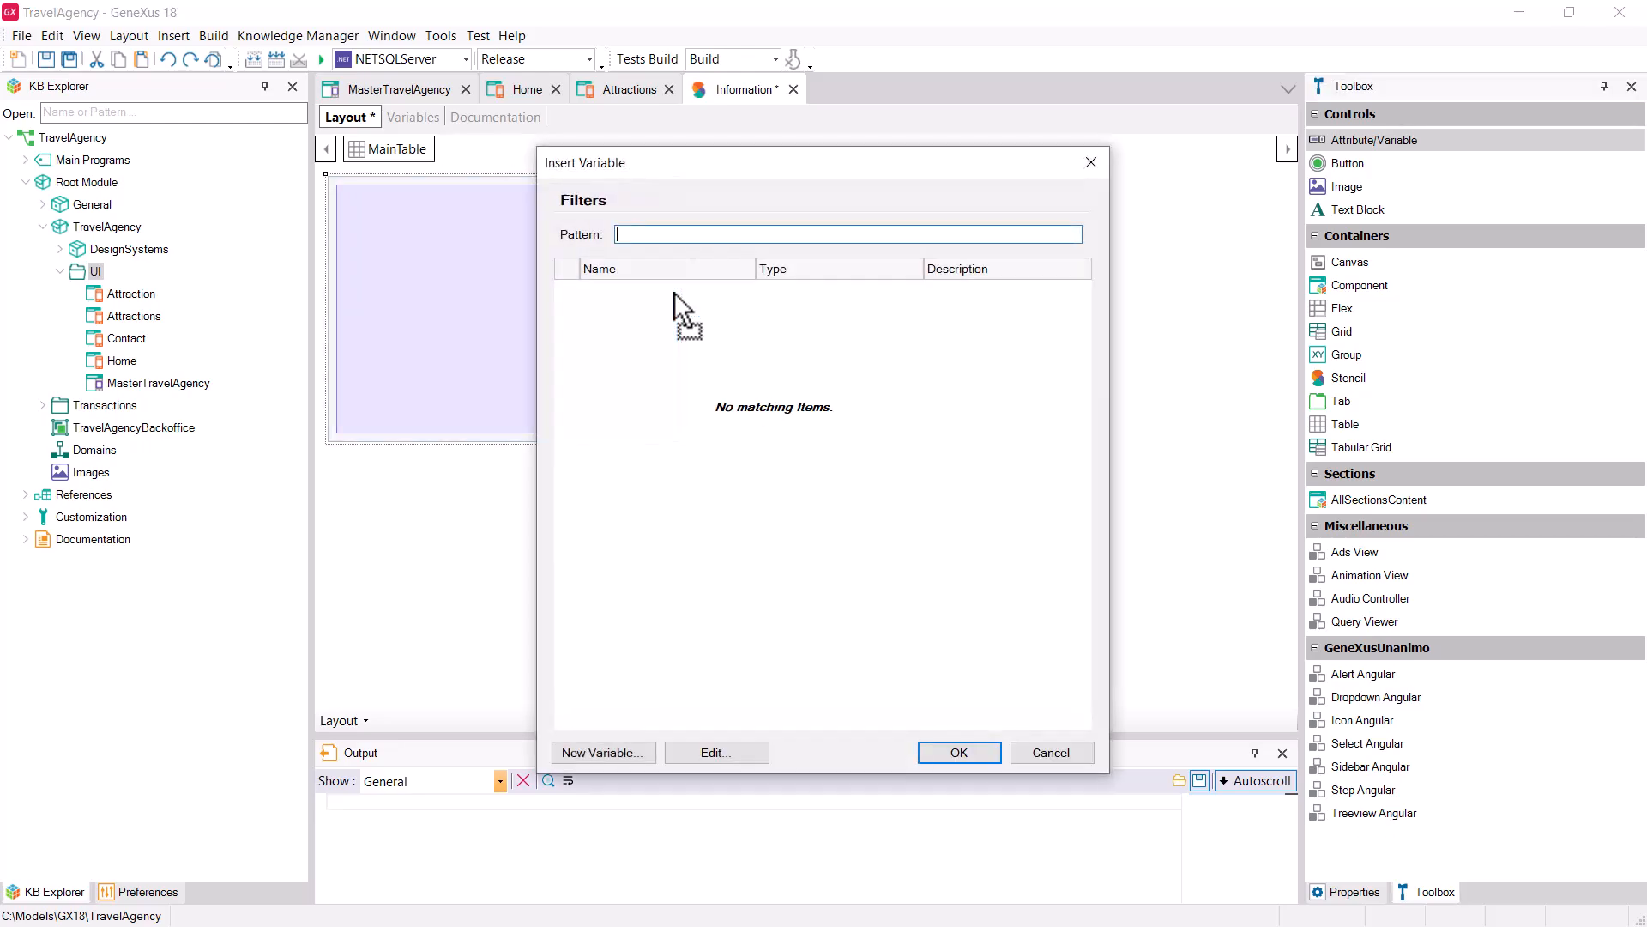
pyautogui.click(611, 758)
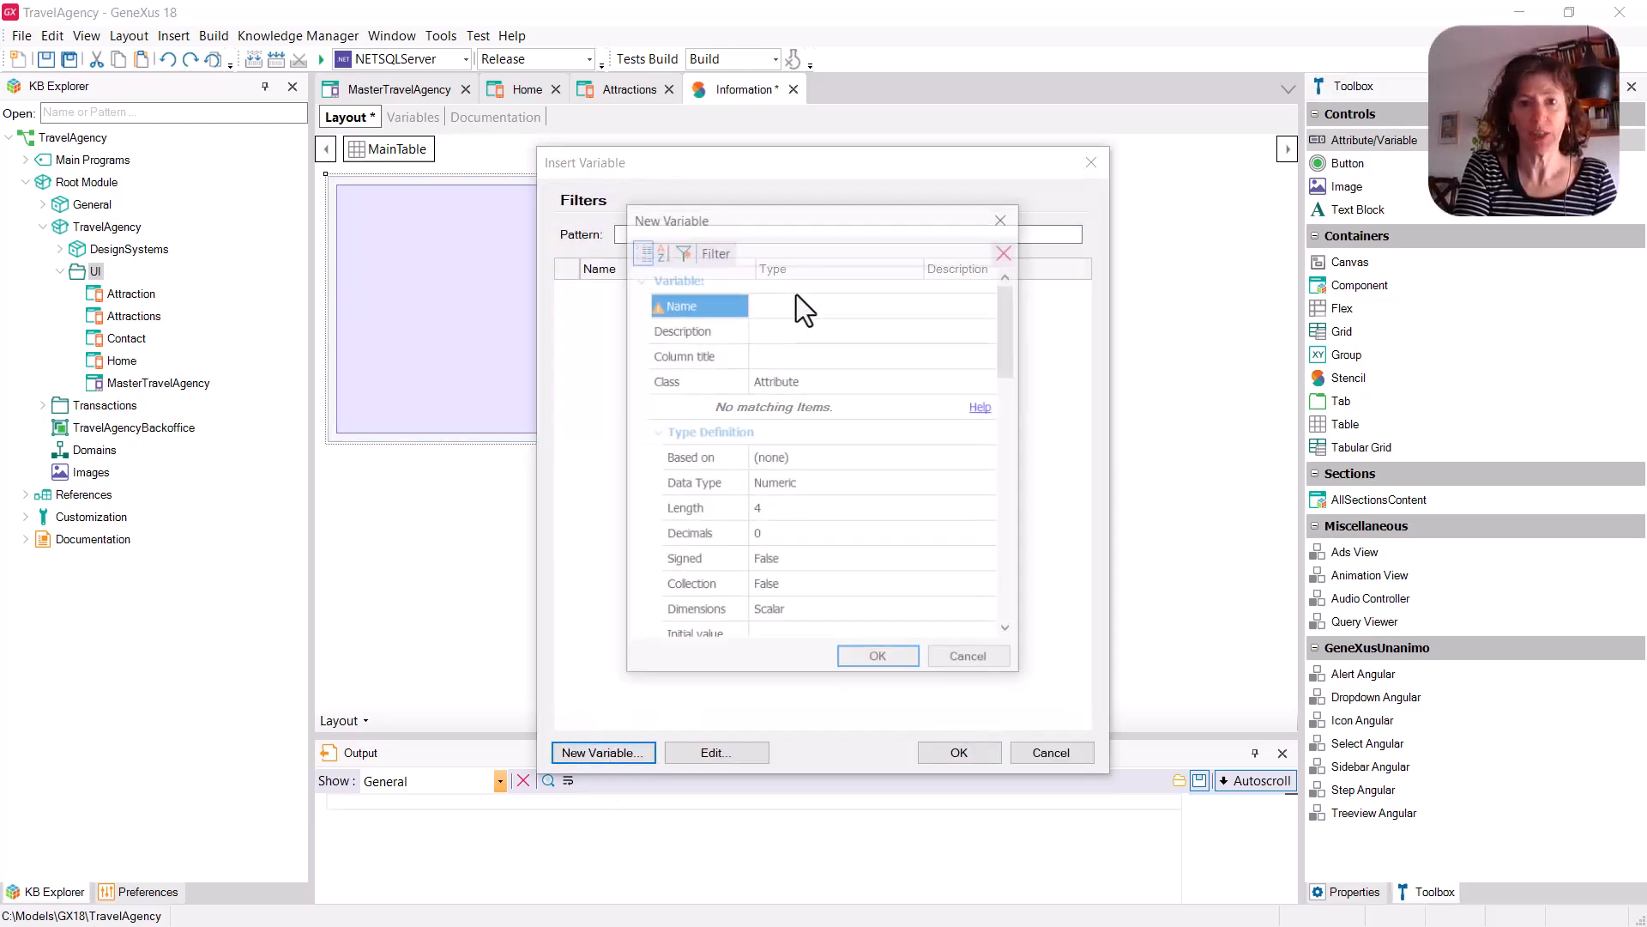
pyautogui.write('InformationText')
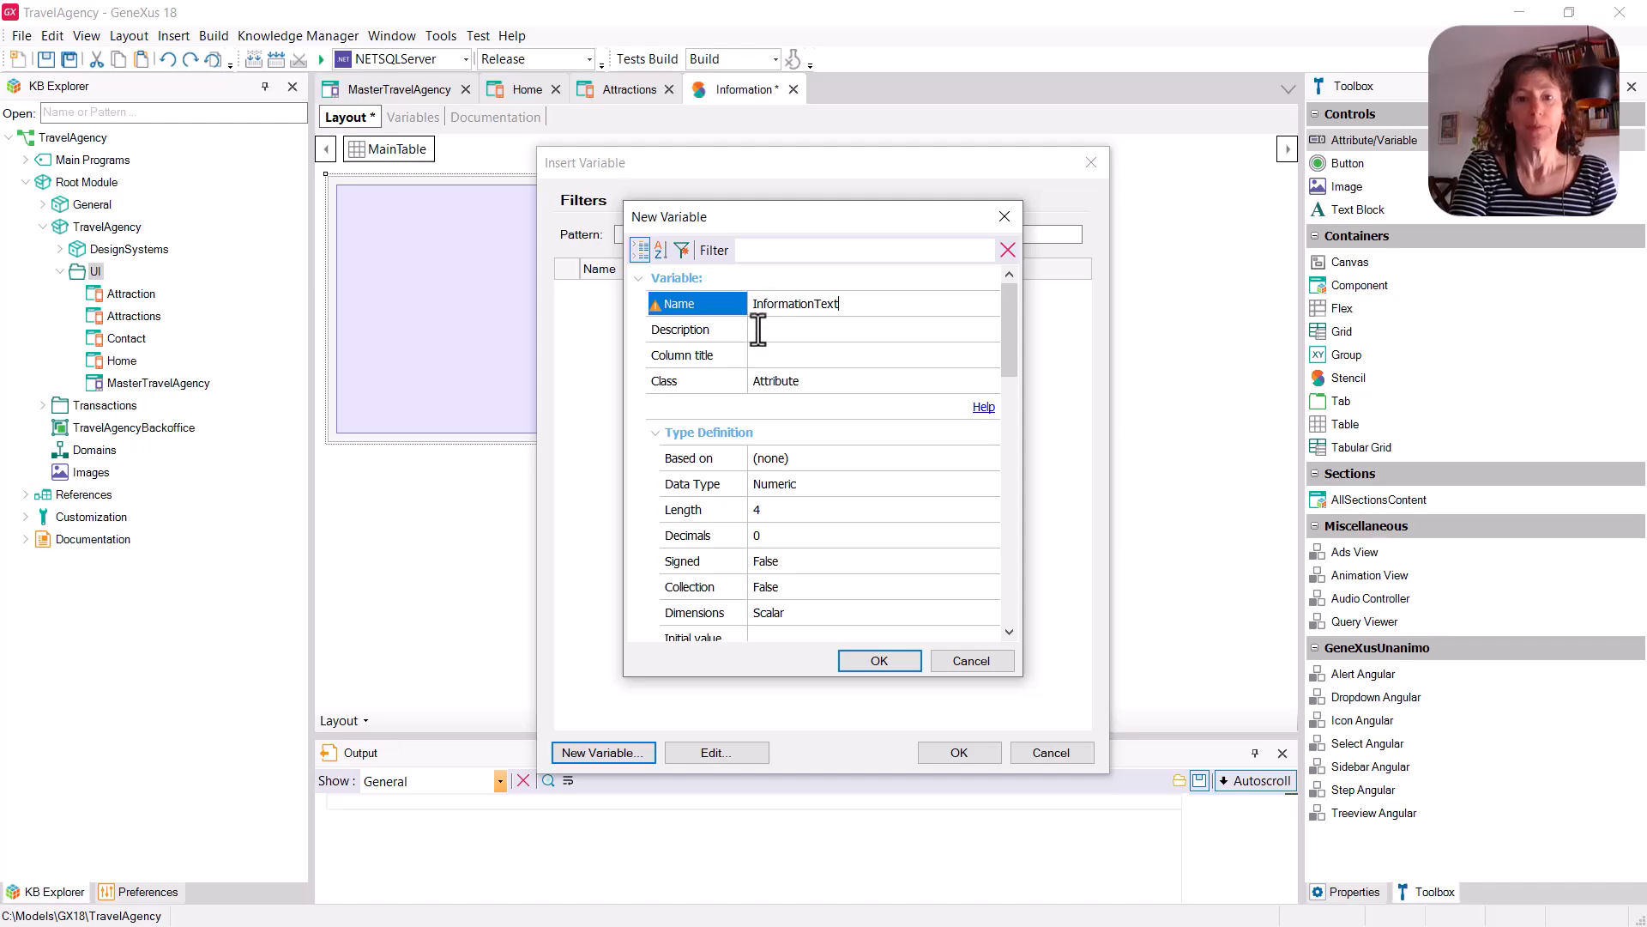
pyautogui.click(857, 486)
pyautogui.doubleClick(853, 491)
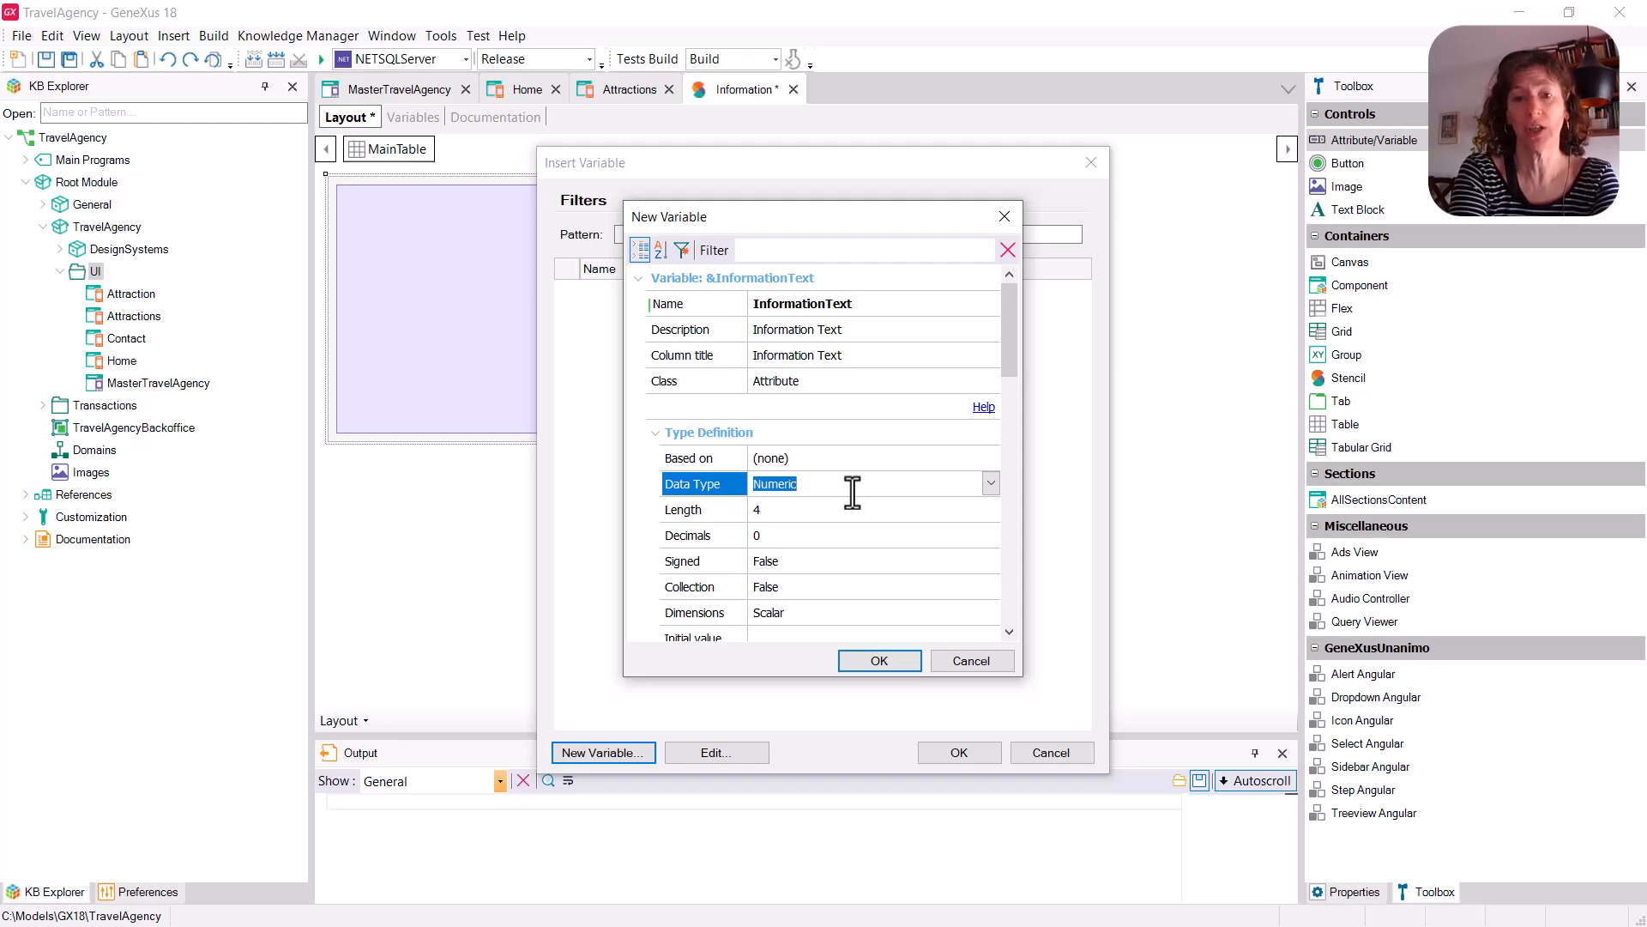
pyautogui.write('LongVarChar')
pyautogui.press('Return')
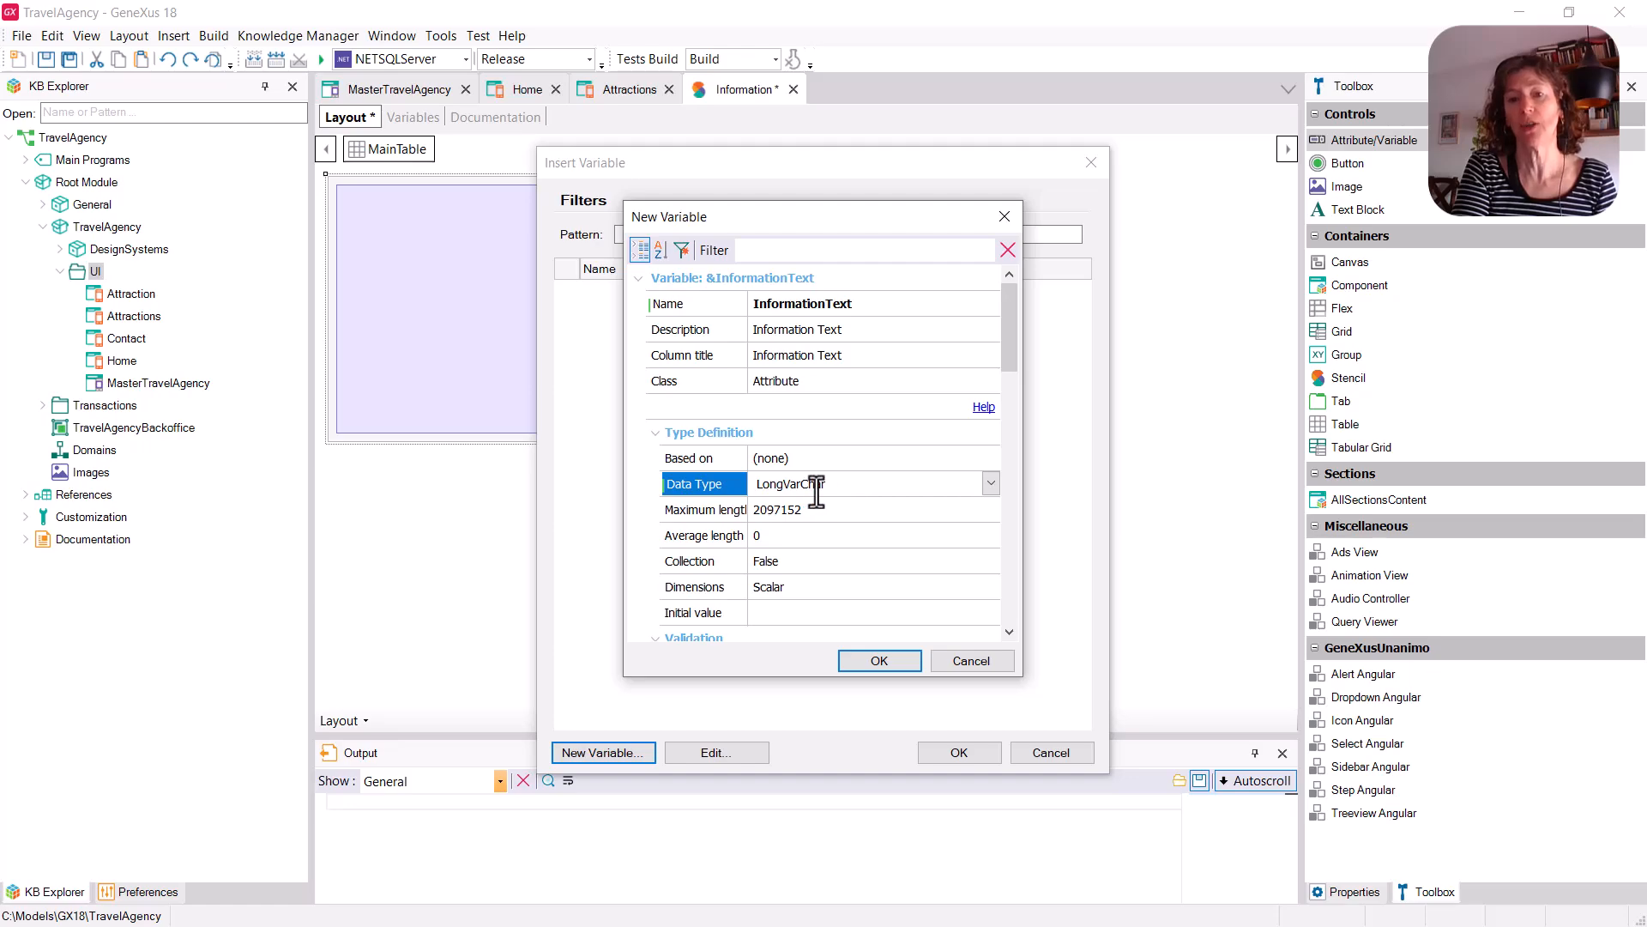
pyautogui.click(899, 665)
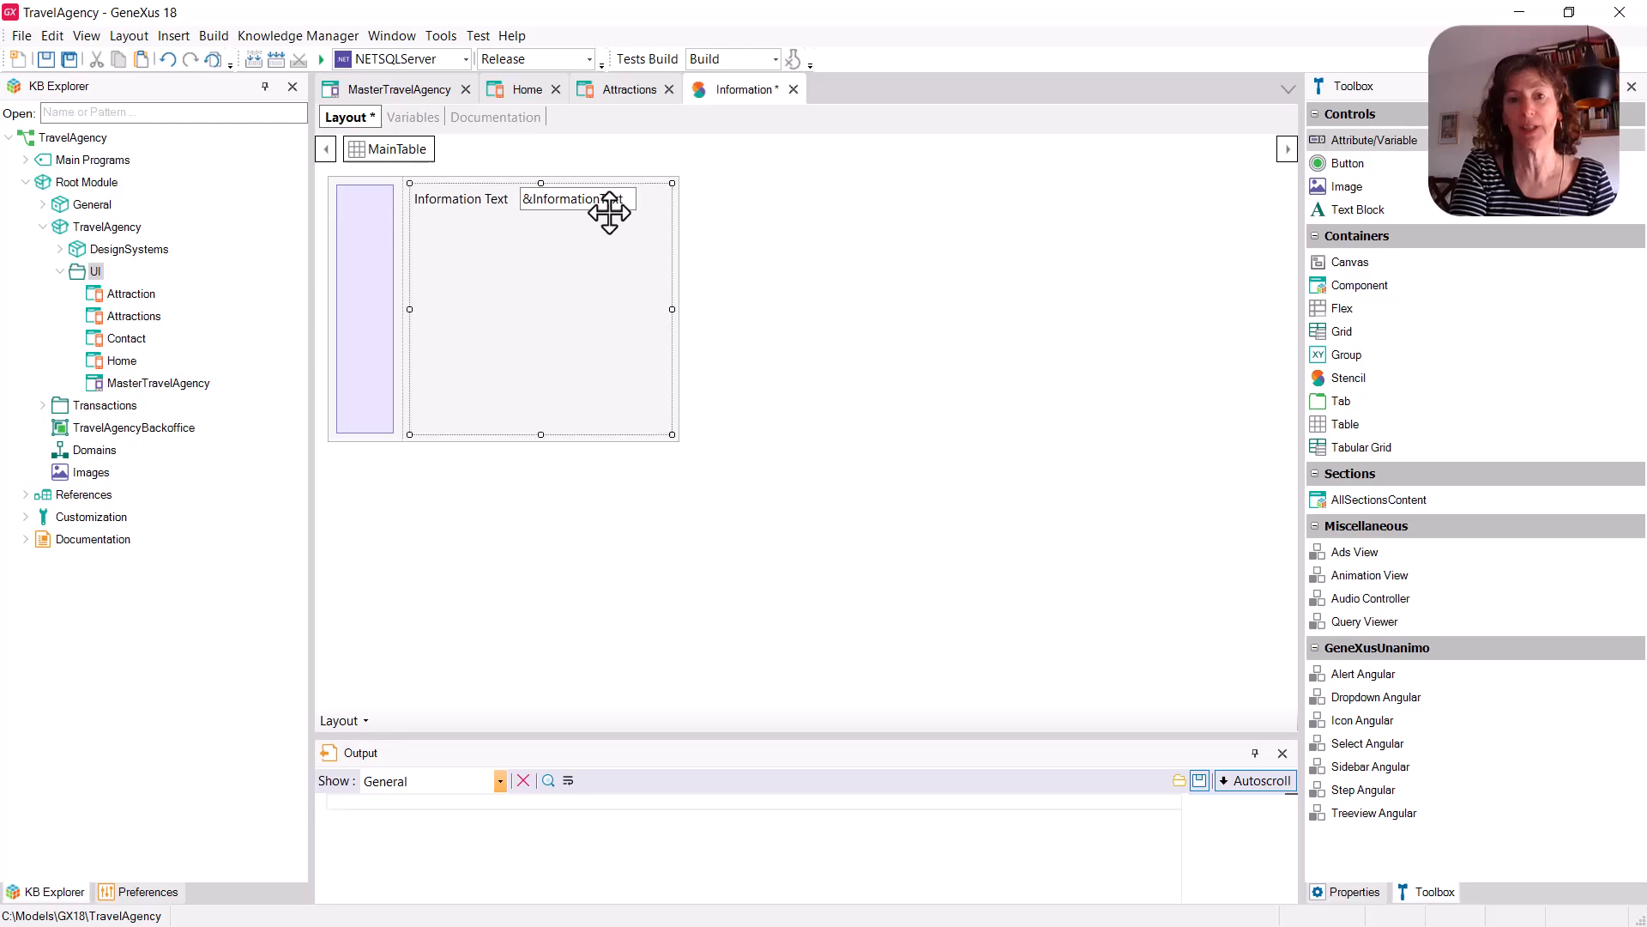
# Step: Set the InformationText variable's Readonly property to True and its Label Position to None
pyautogui.click(609, 213)
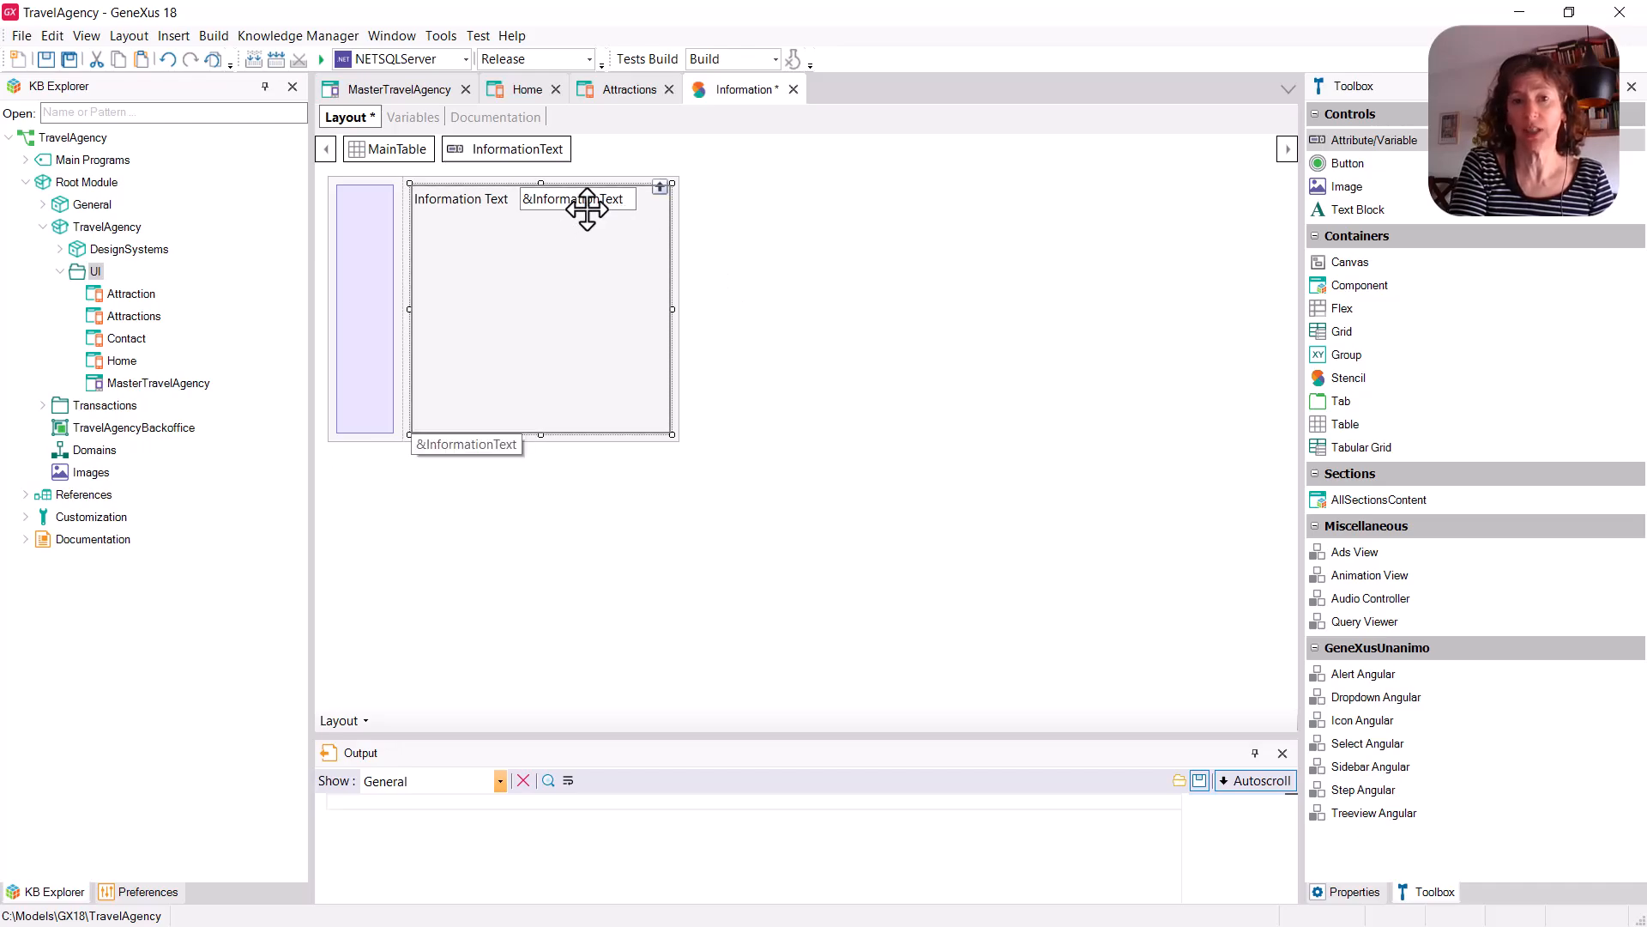
pyautogui.click(1352, 892)
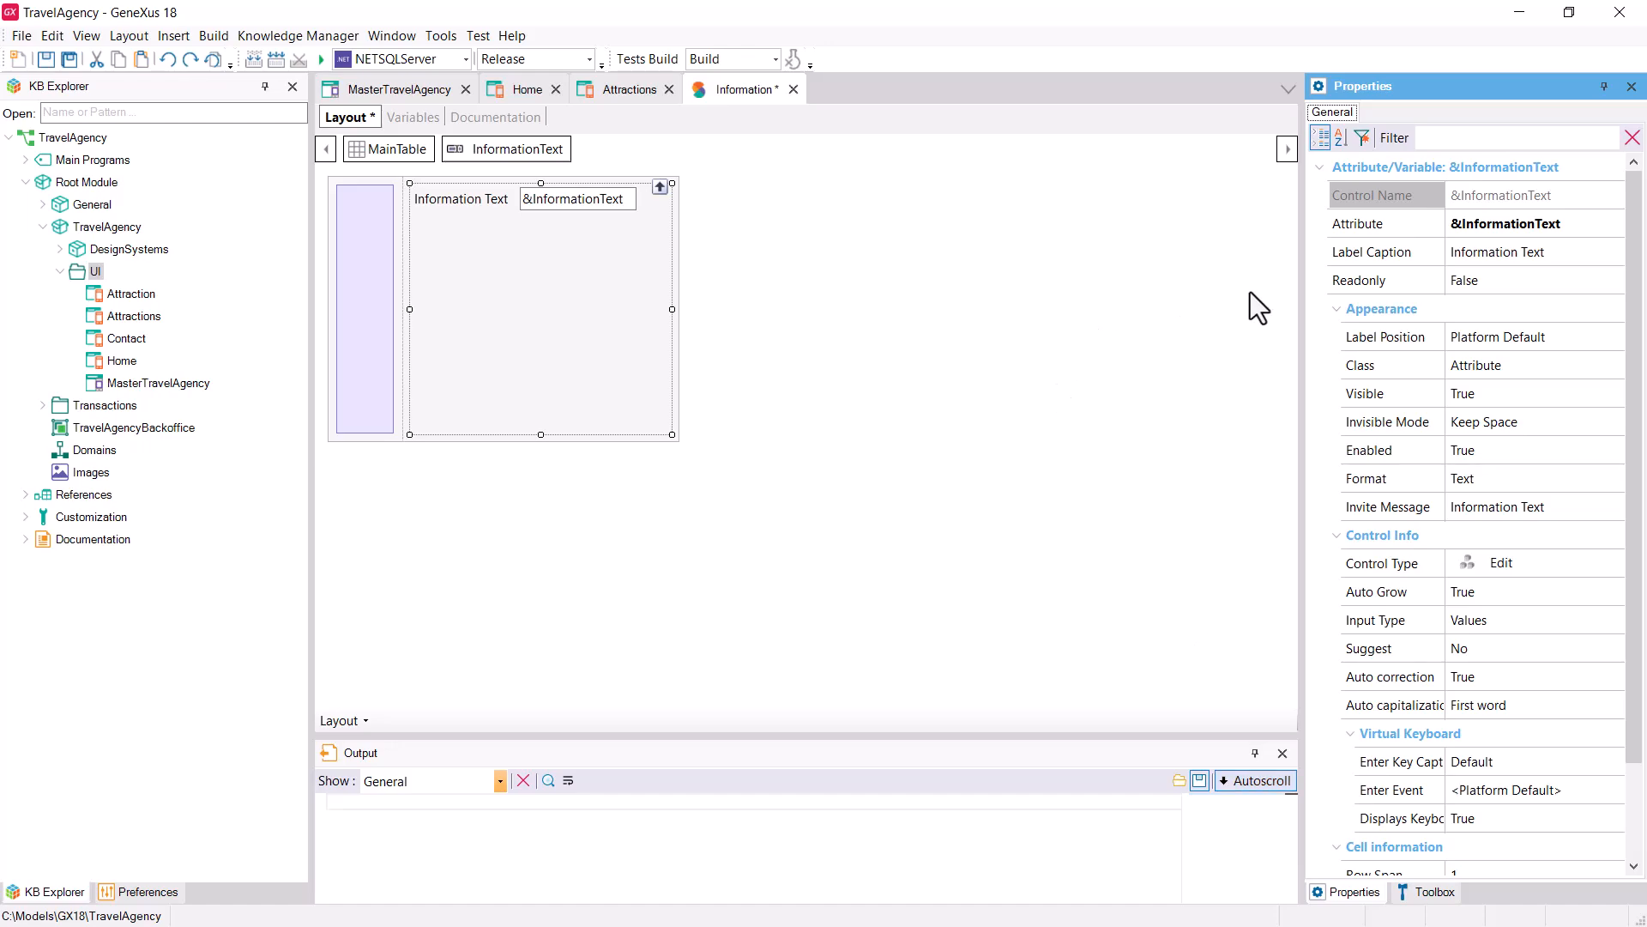
pyautogui.doubleClick(1505, 283)
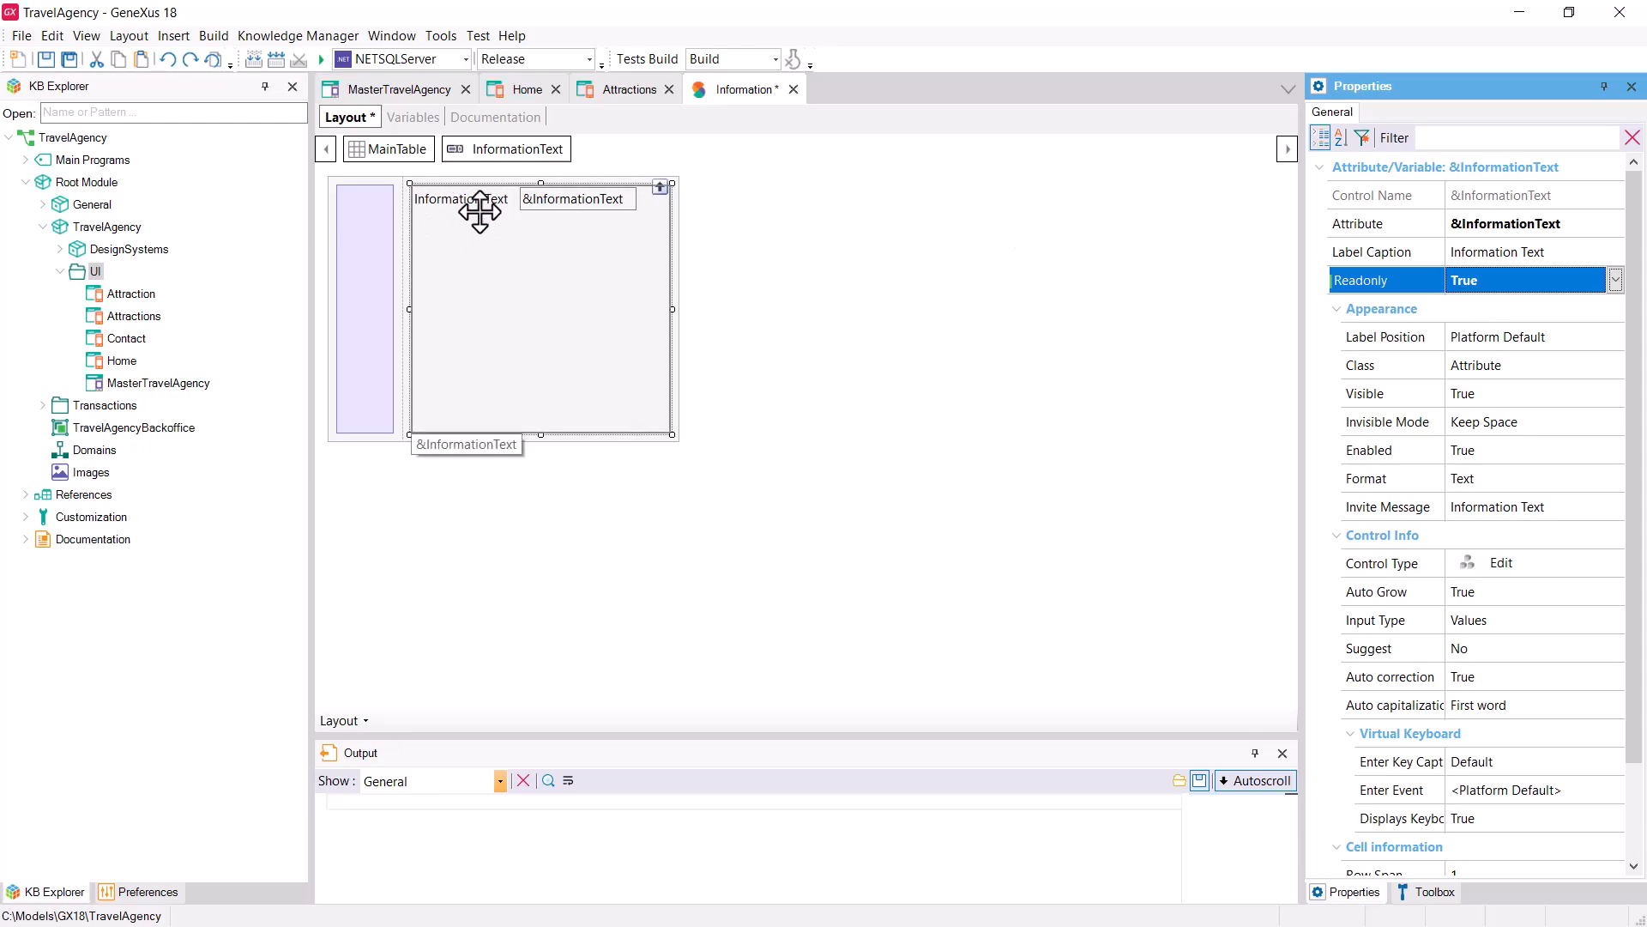
pyautogui.click(1463, 337)
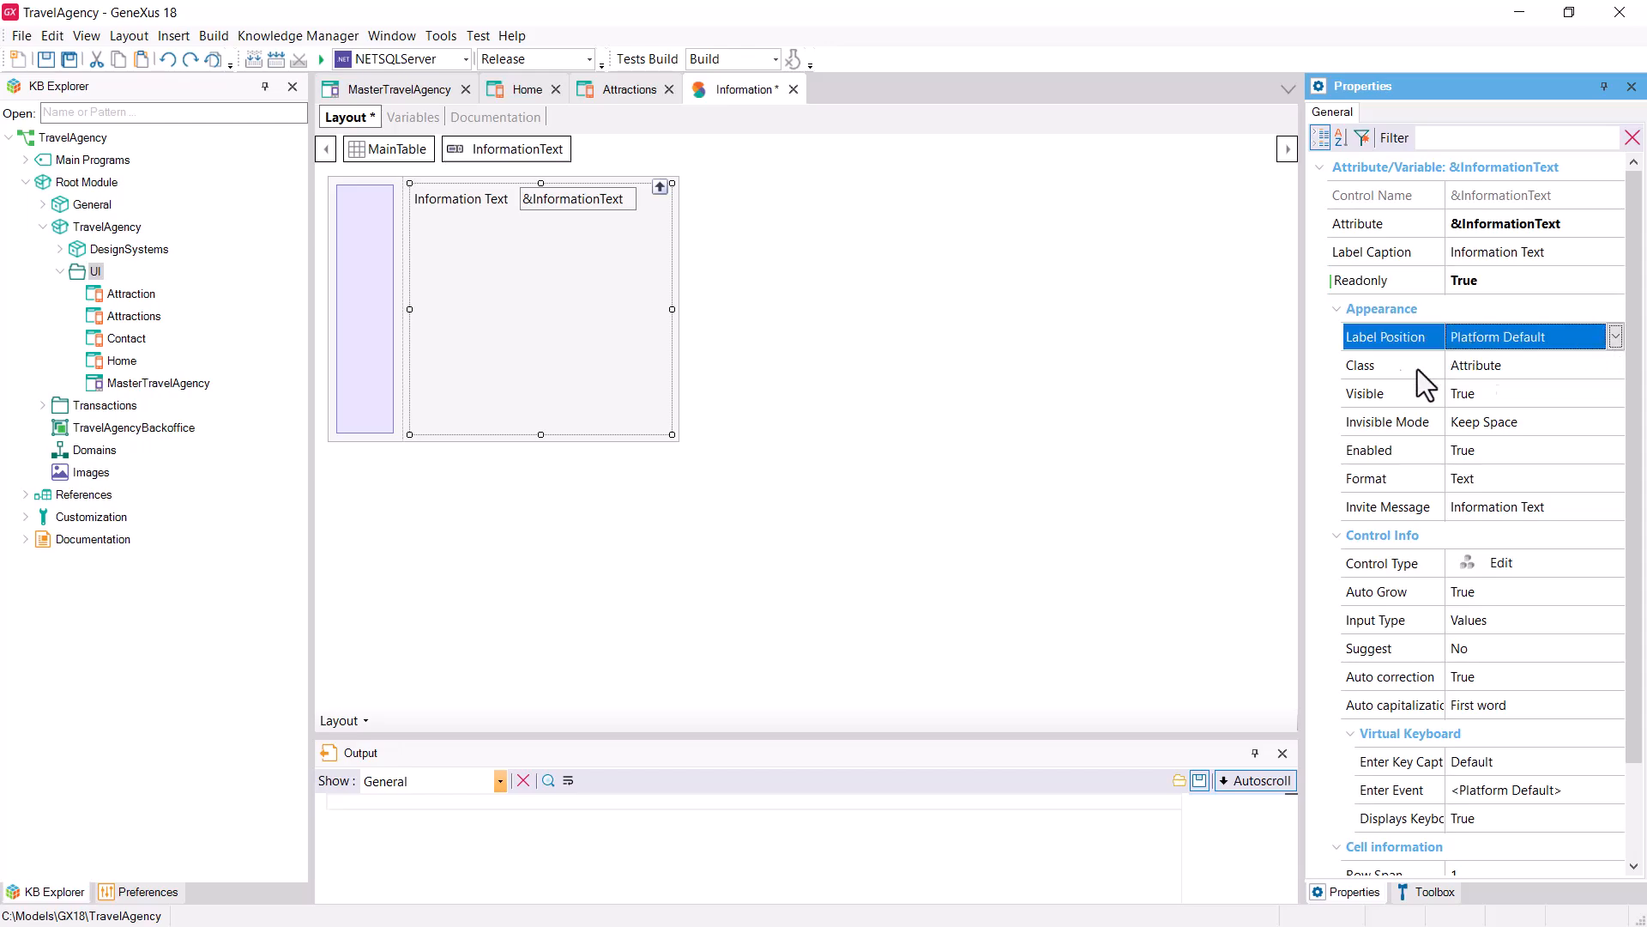
pyautogui.click(1613, 337)
pyautogui.click(1470, 395)
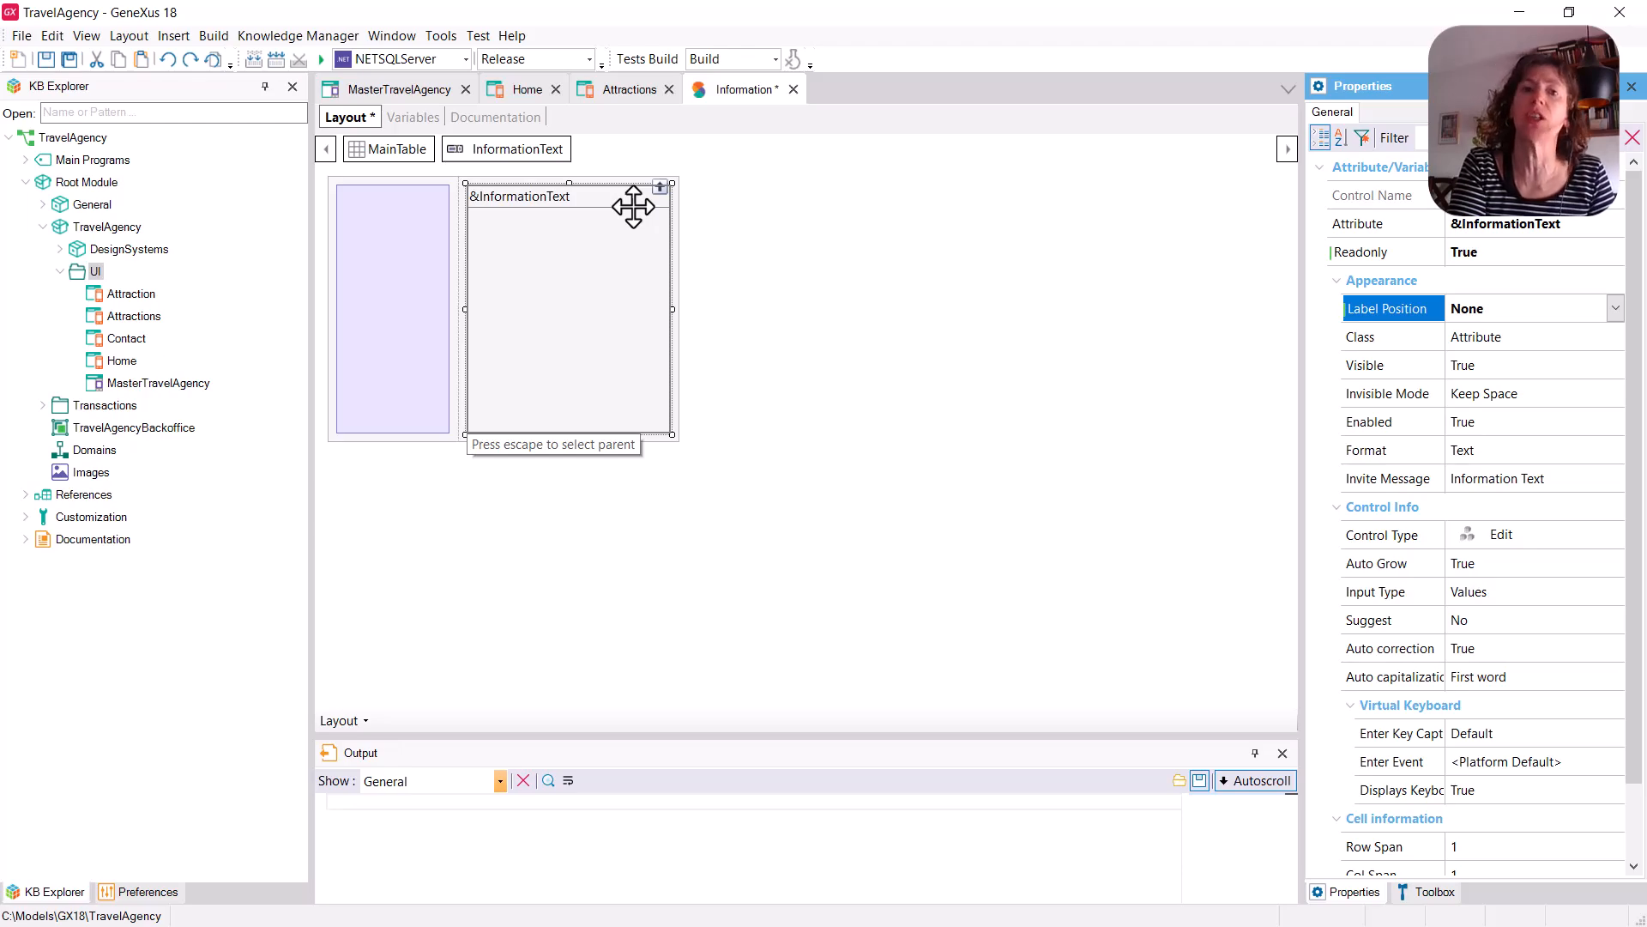
# Step: Examine the Columns Style and Rows Style properties of the stencil's MainTable
pyautogui.click(426, 499)
pyautogui.click(413, 365)
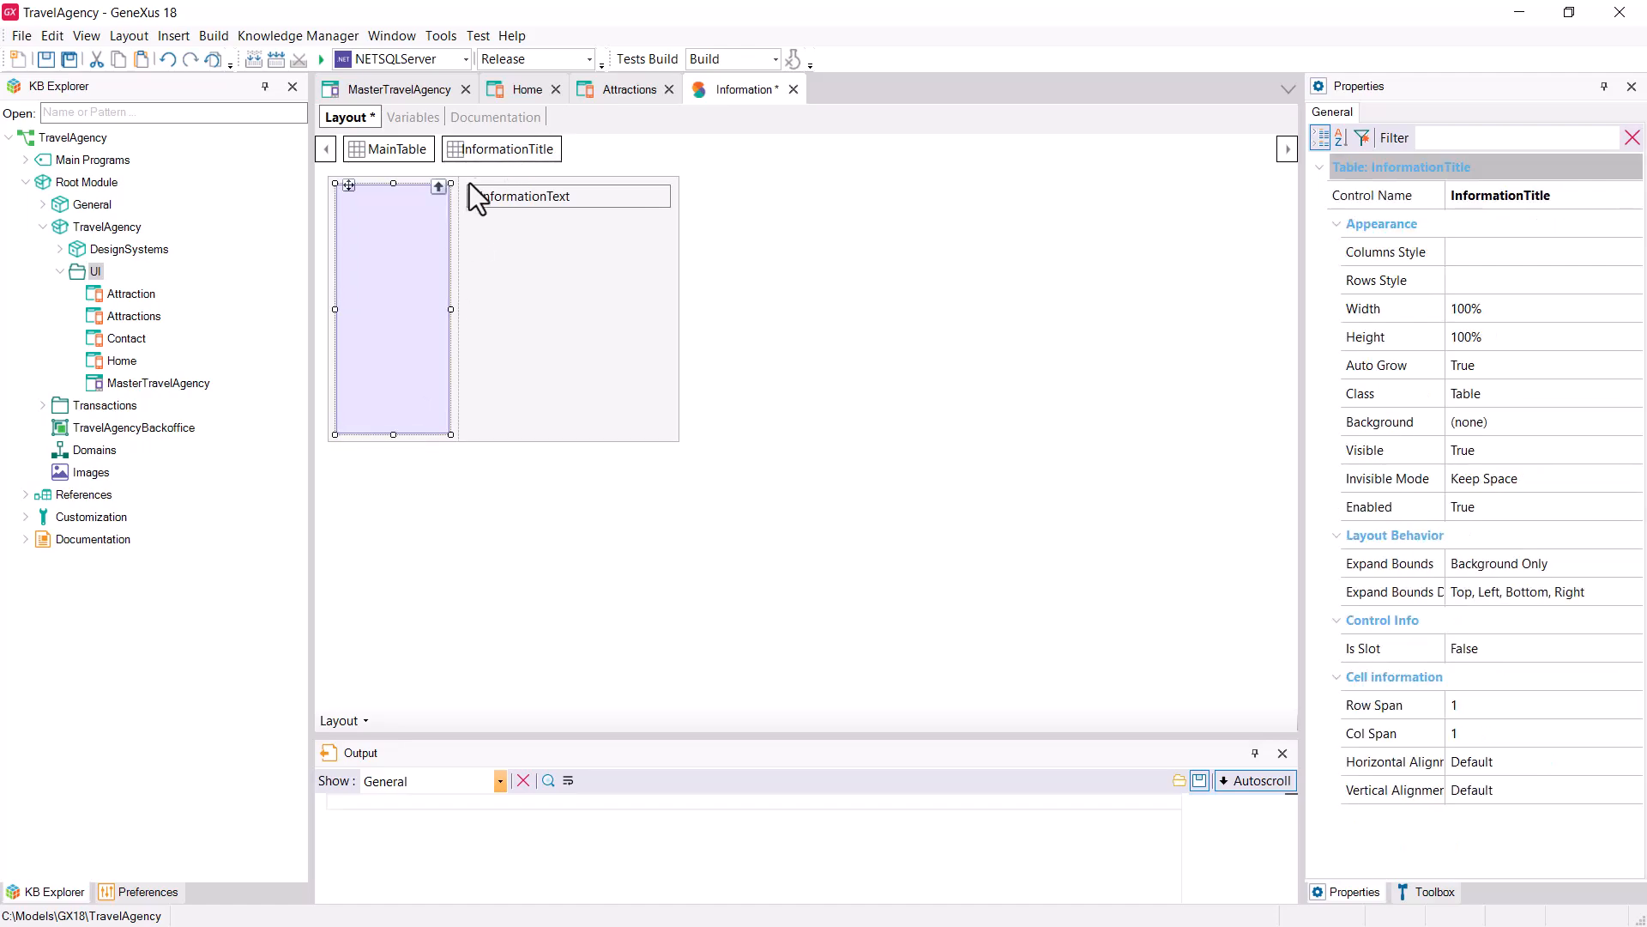
pyautogui.click(438, 188)
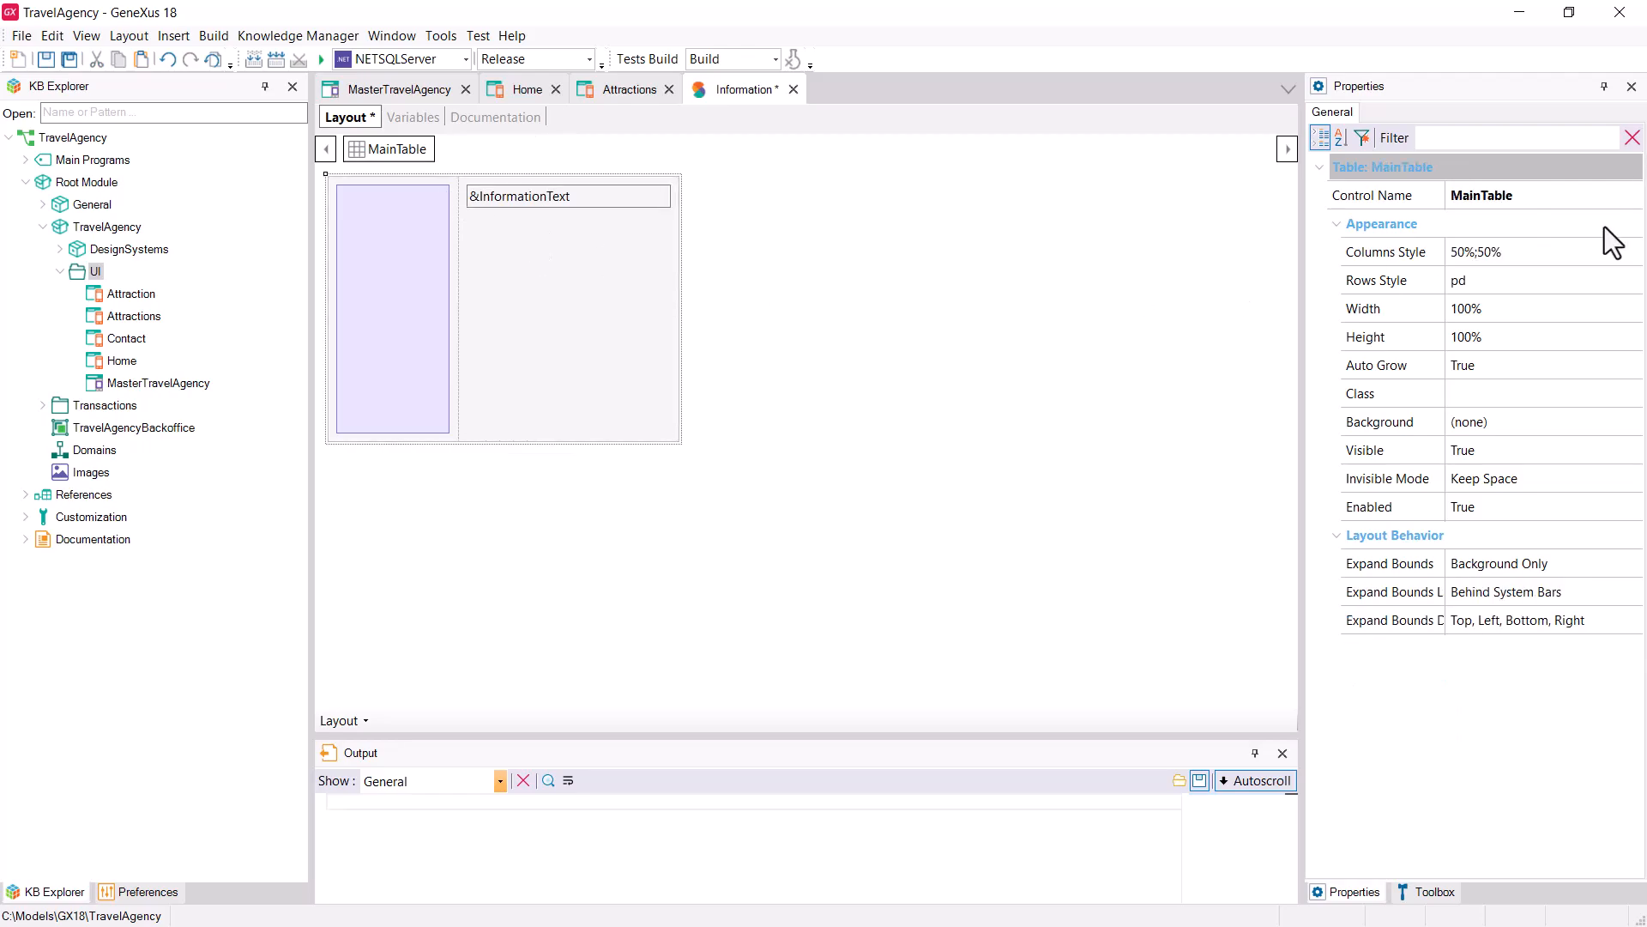
pyautogui.click(1511, 250)
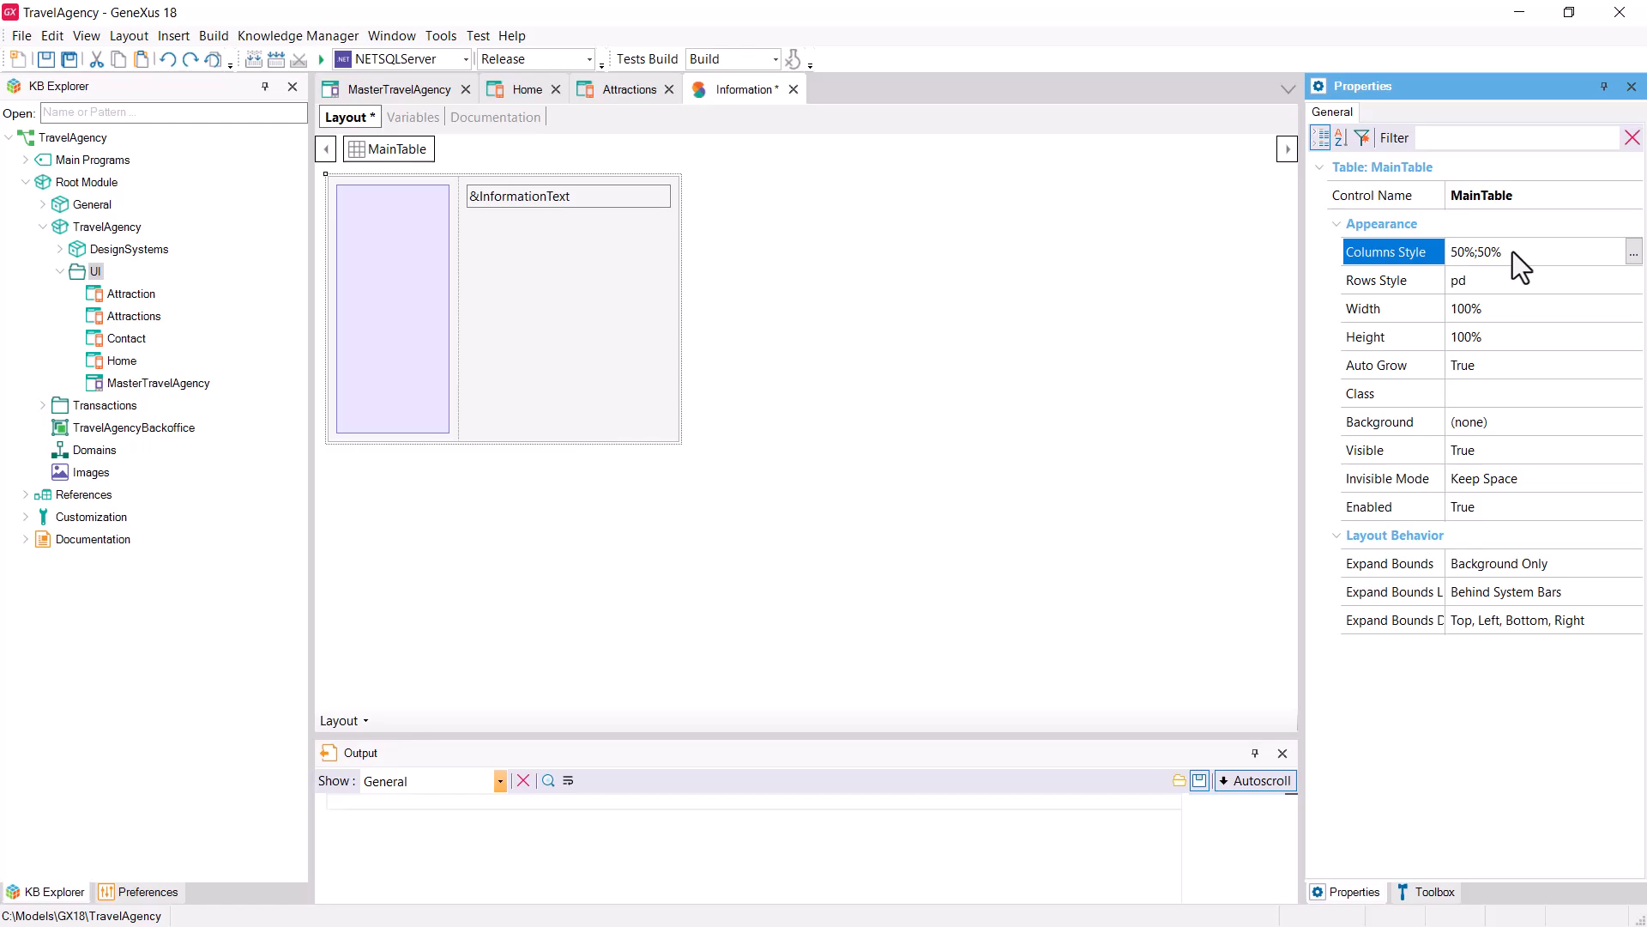
pyautogui.click(1510, 278)
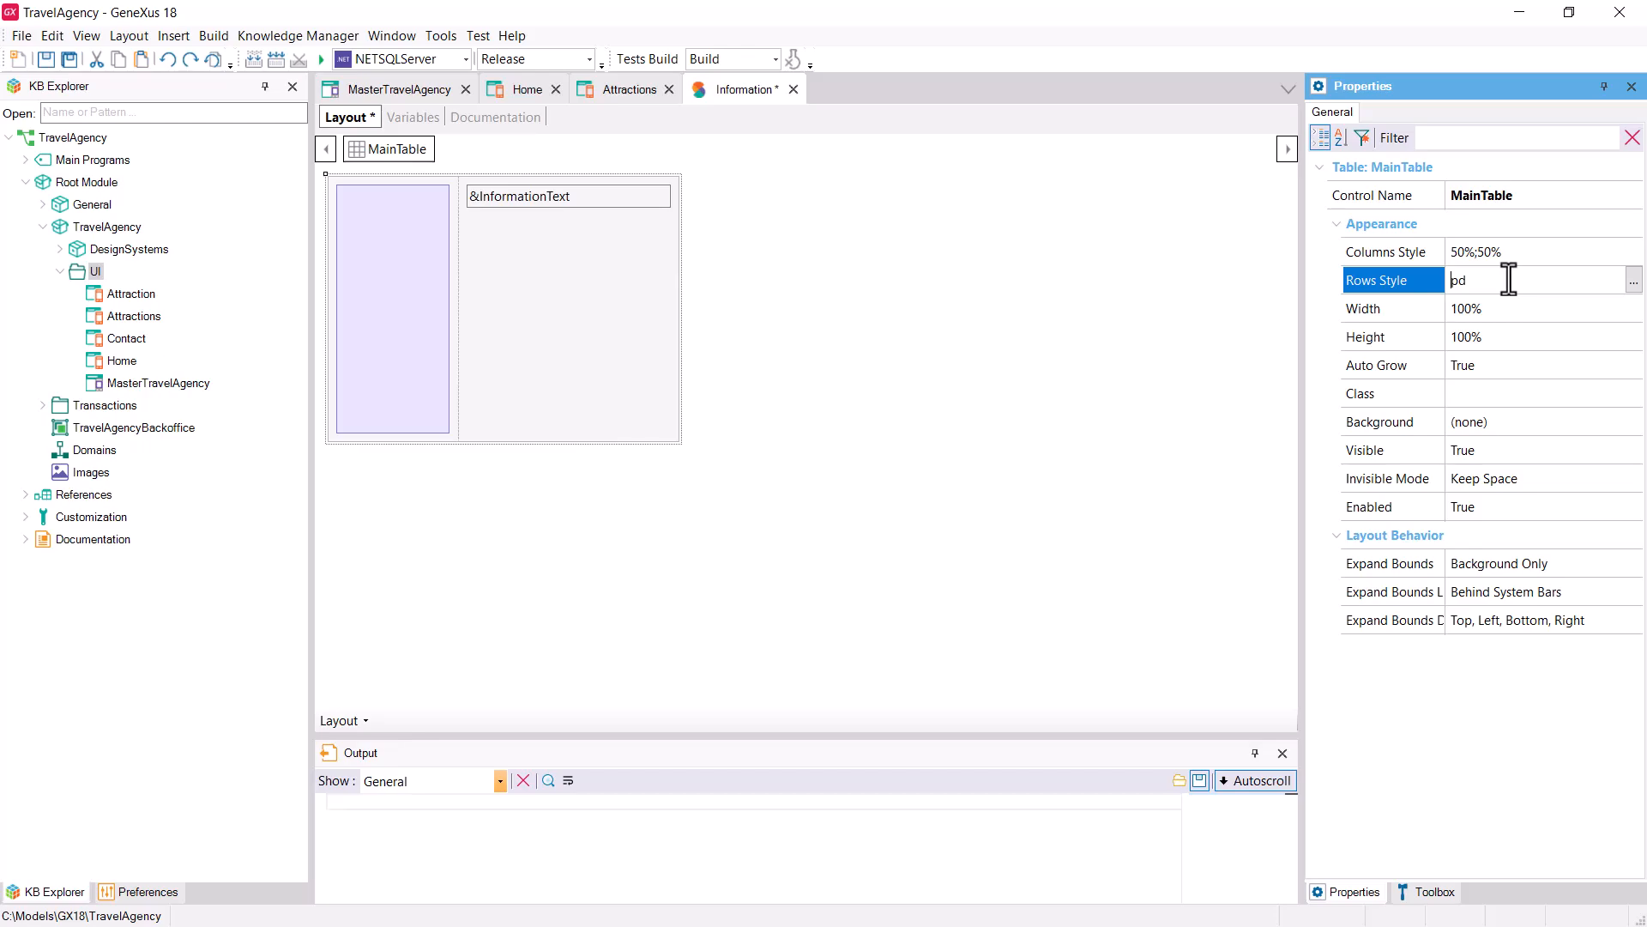
pyautogui.click(1509, 257)
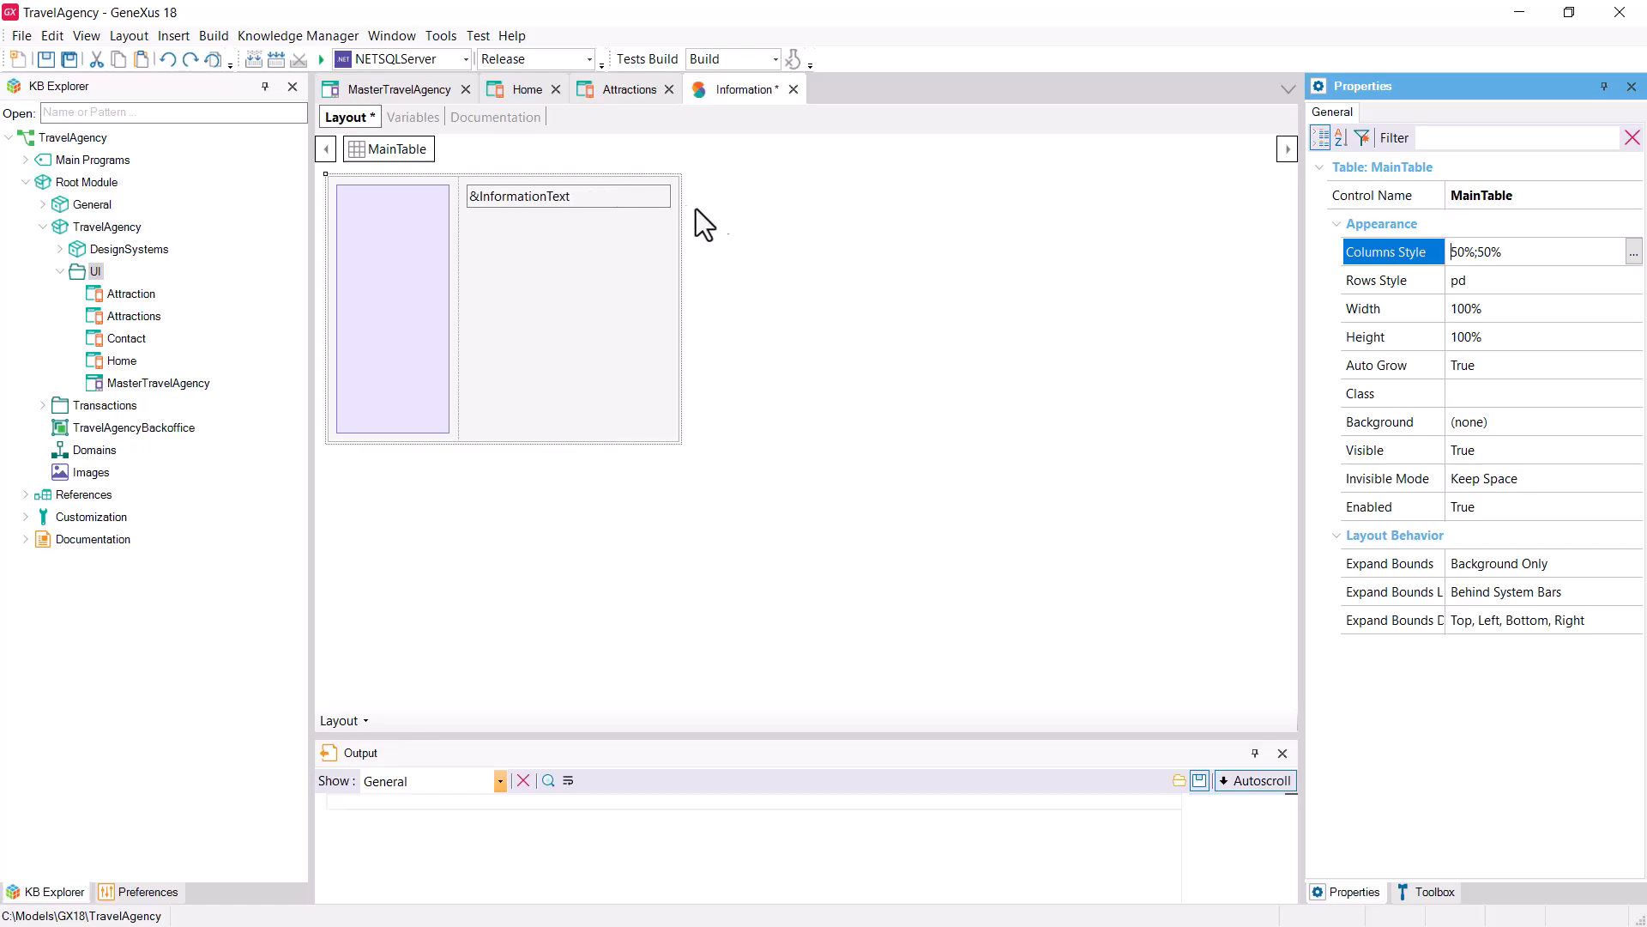
# Step: Set the height of the MainTable's single row to 712 device independent pixels in its Rows Style
pyautogui.click(1468, 311)
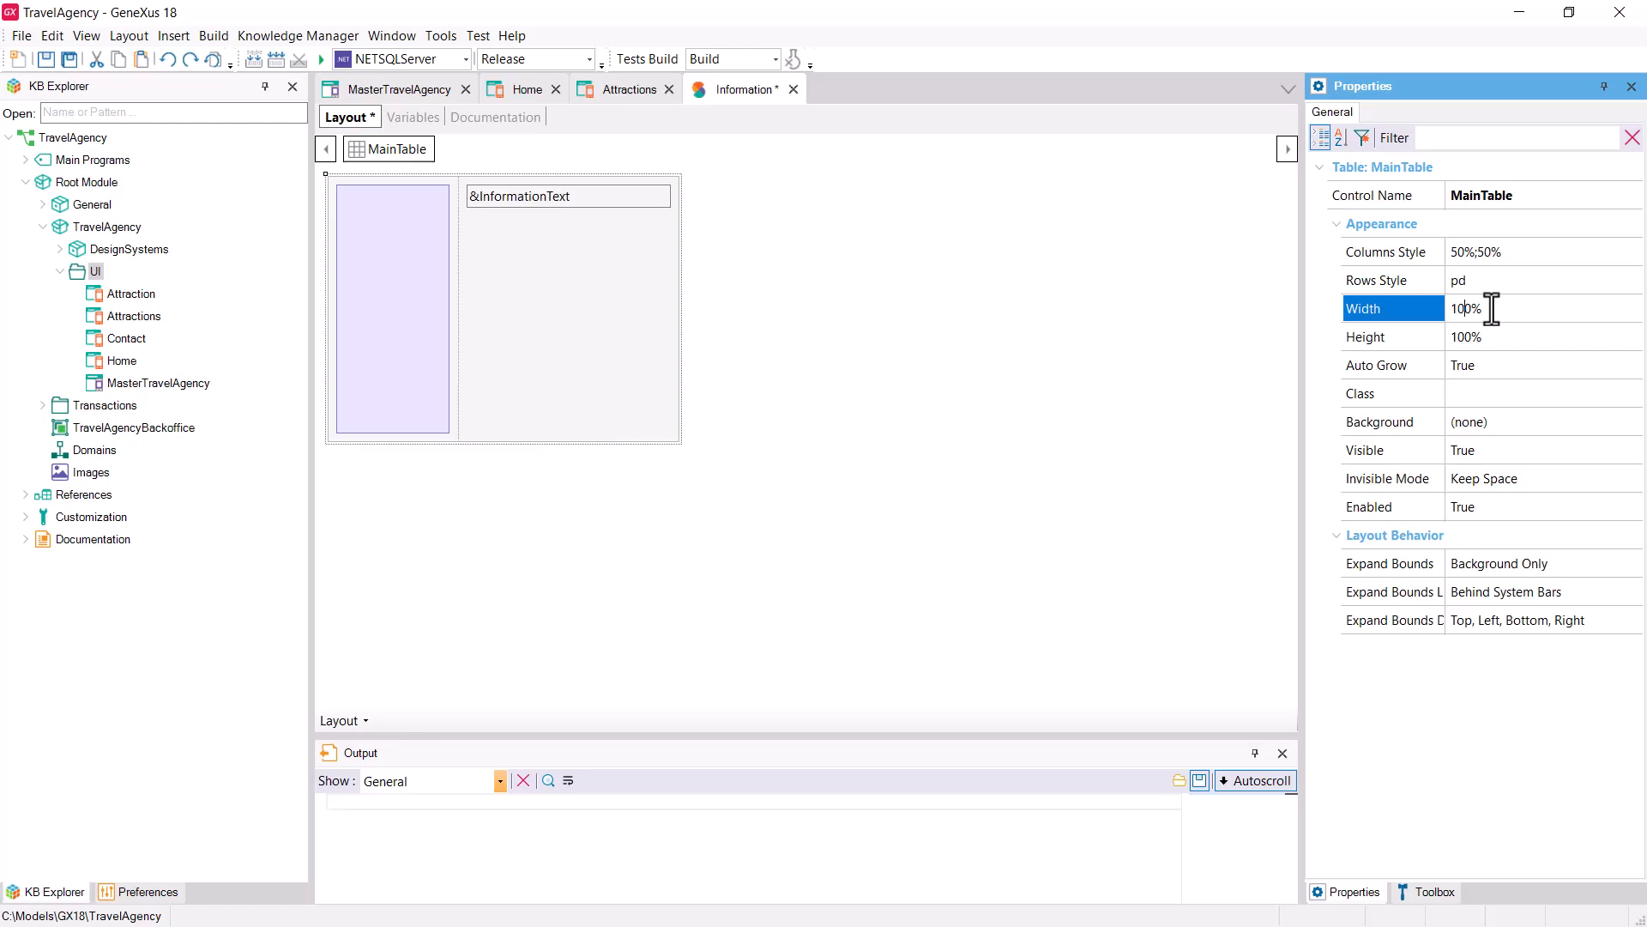
pyautogui.click(1495, 278)
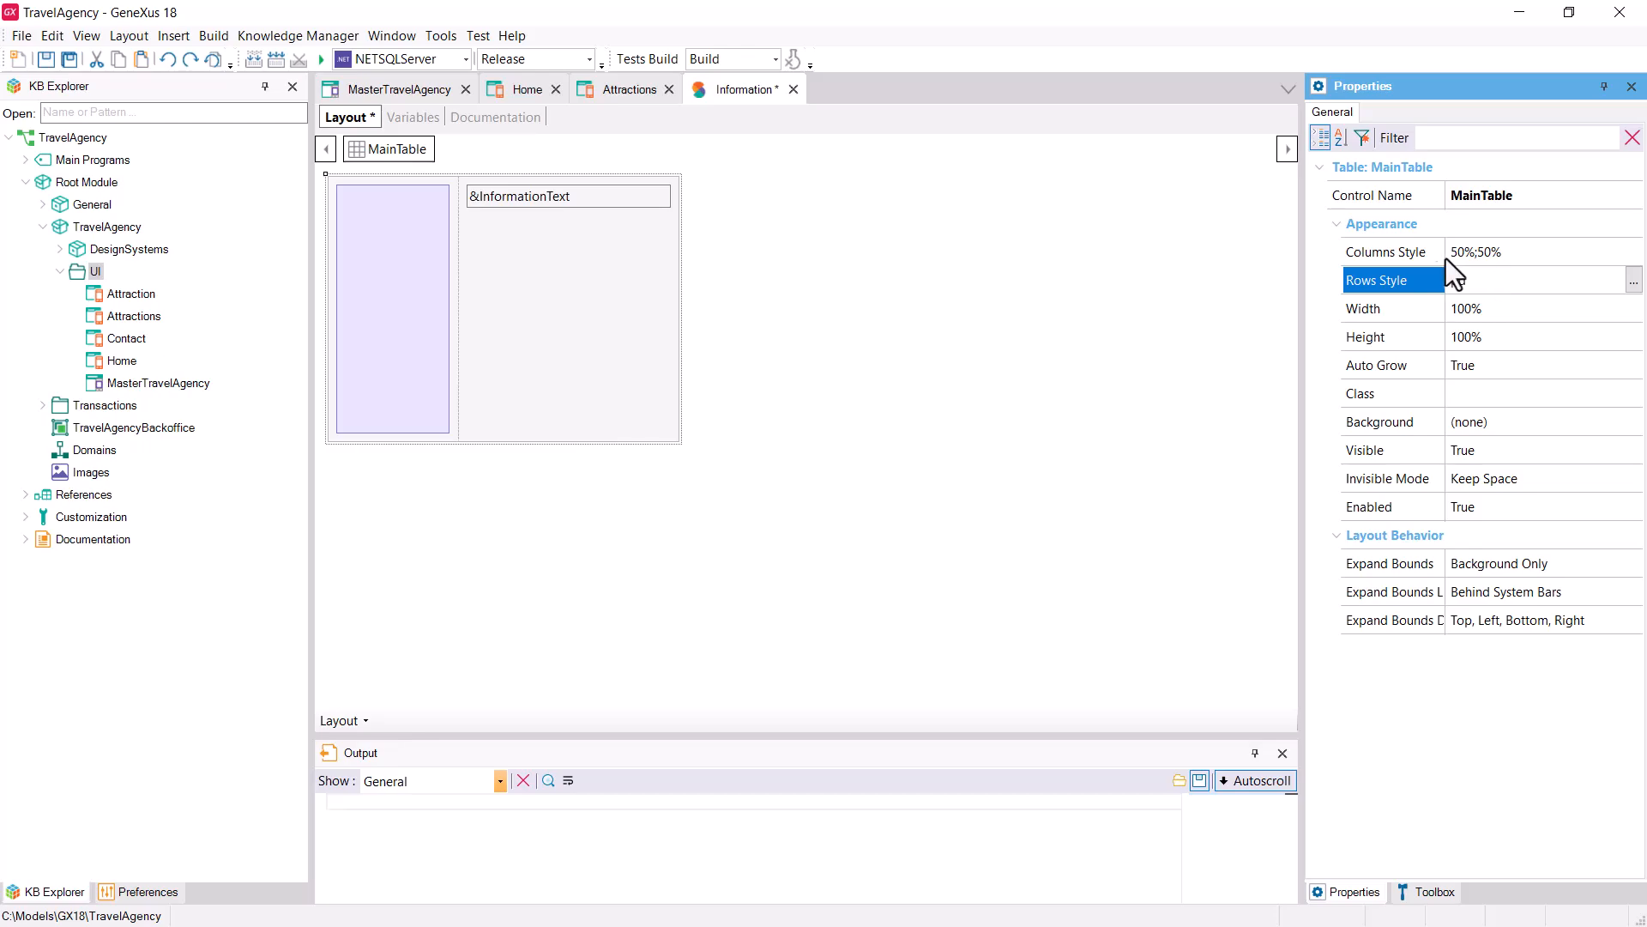
pyautogui.click(1634, 281)
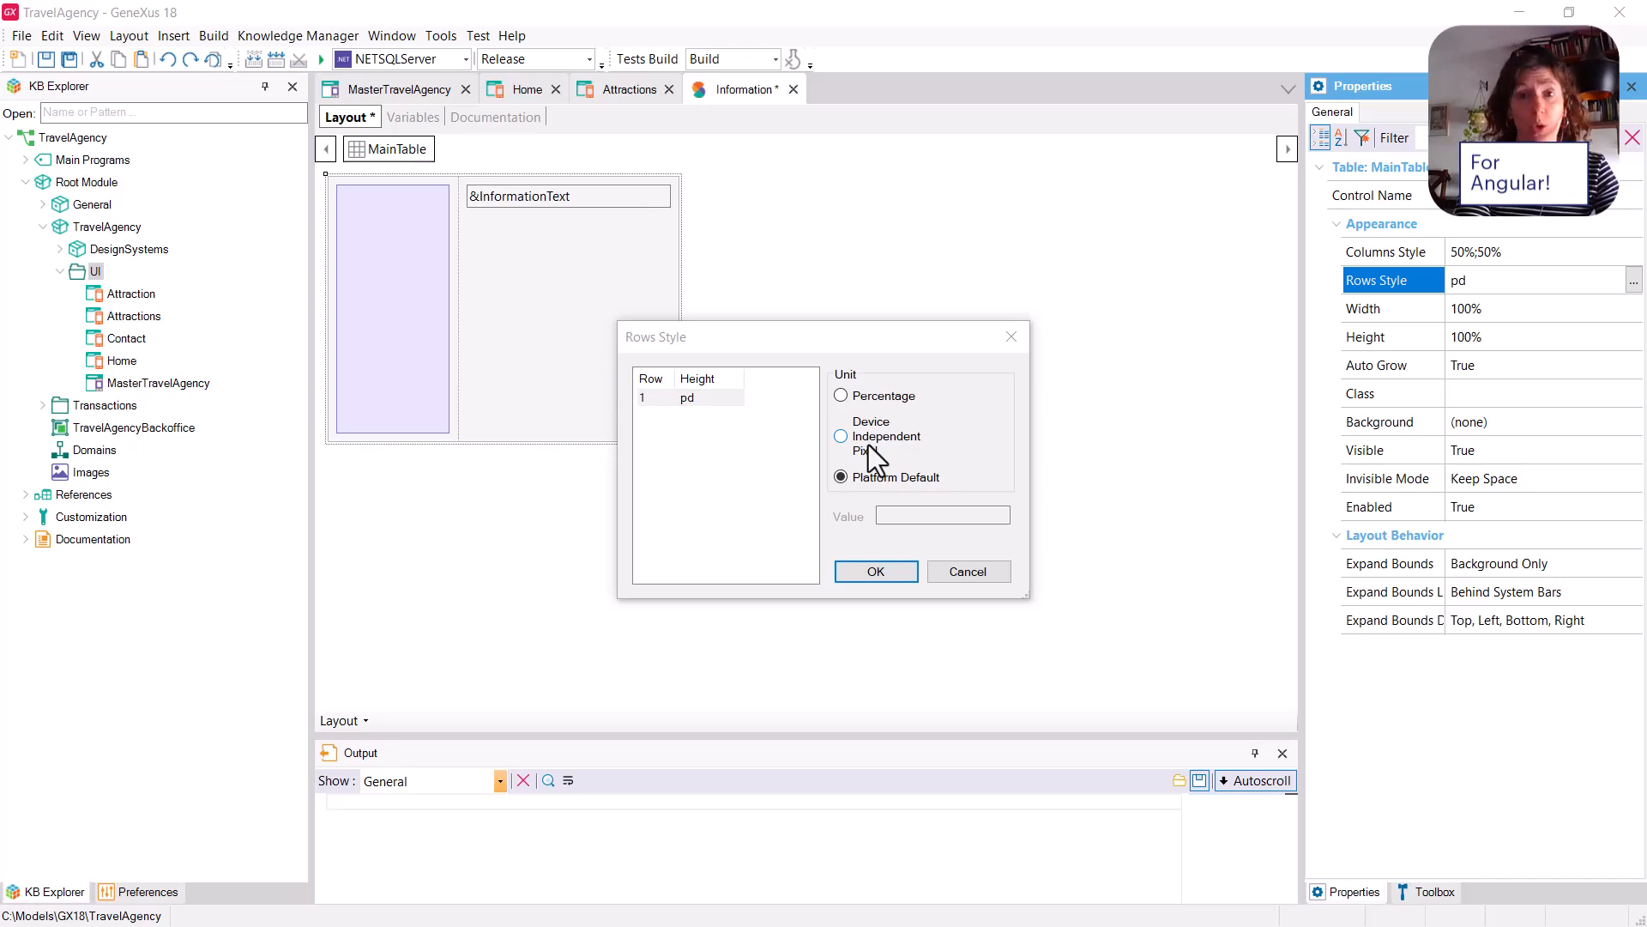
pyautogui.click(868, 444)
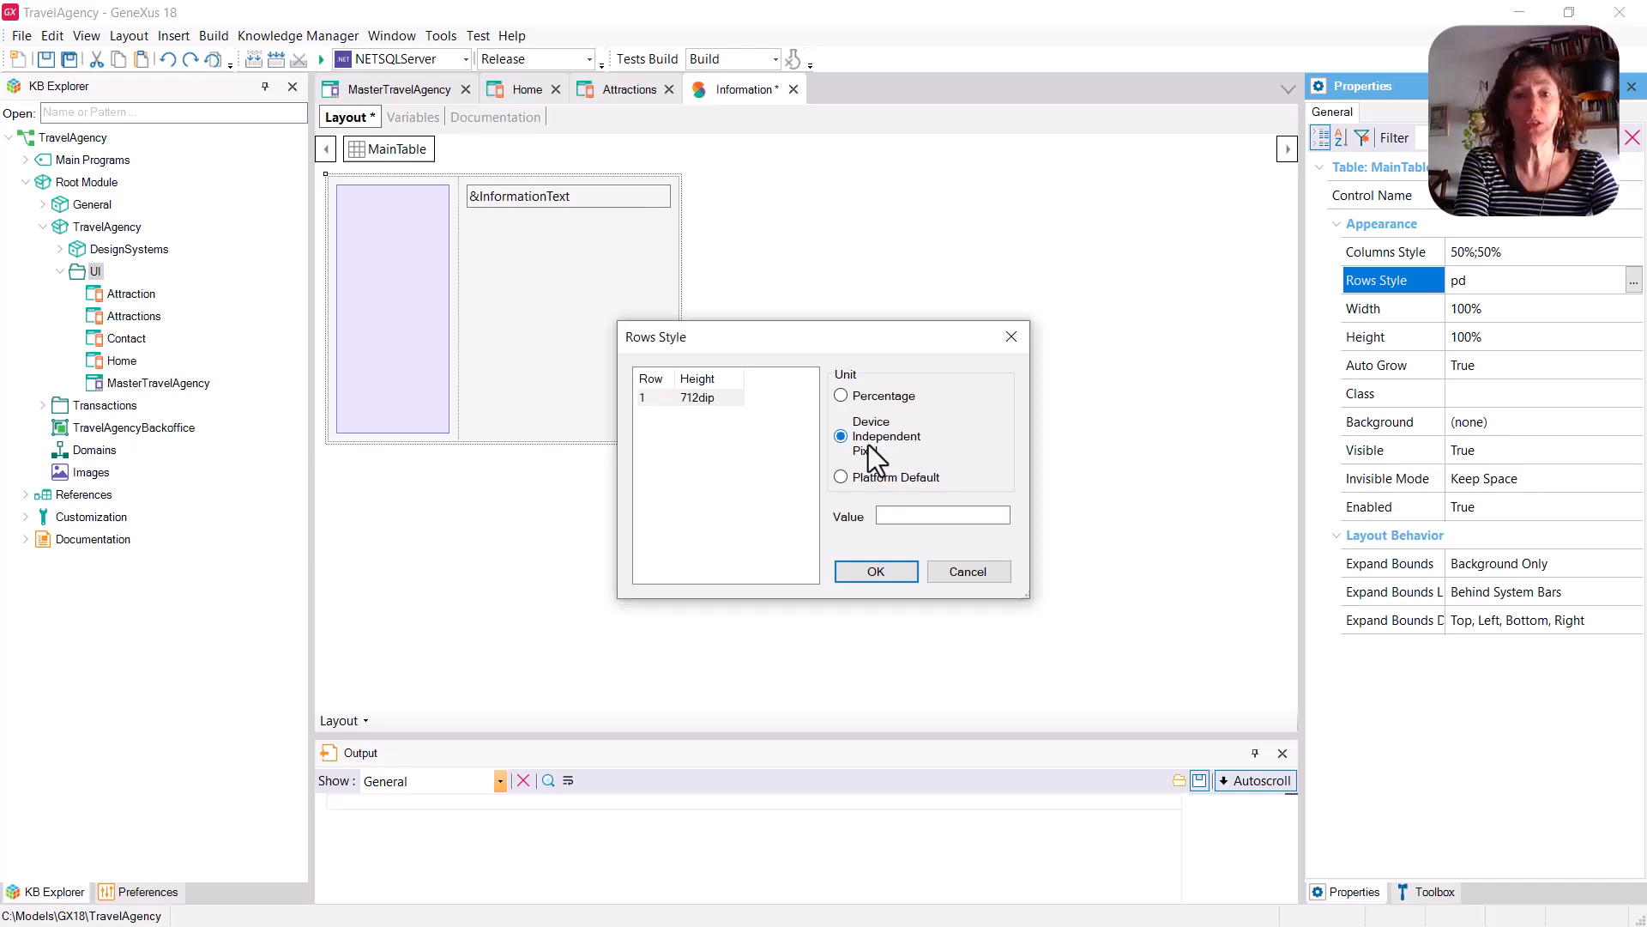
pyautogui.click(894, 519)
pyautogui.write('7')
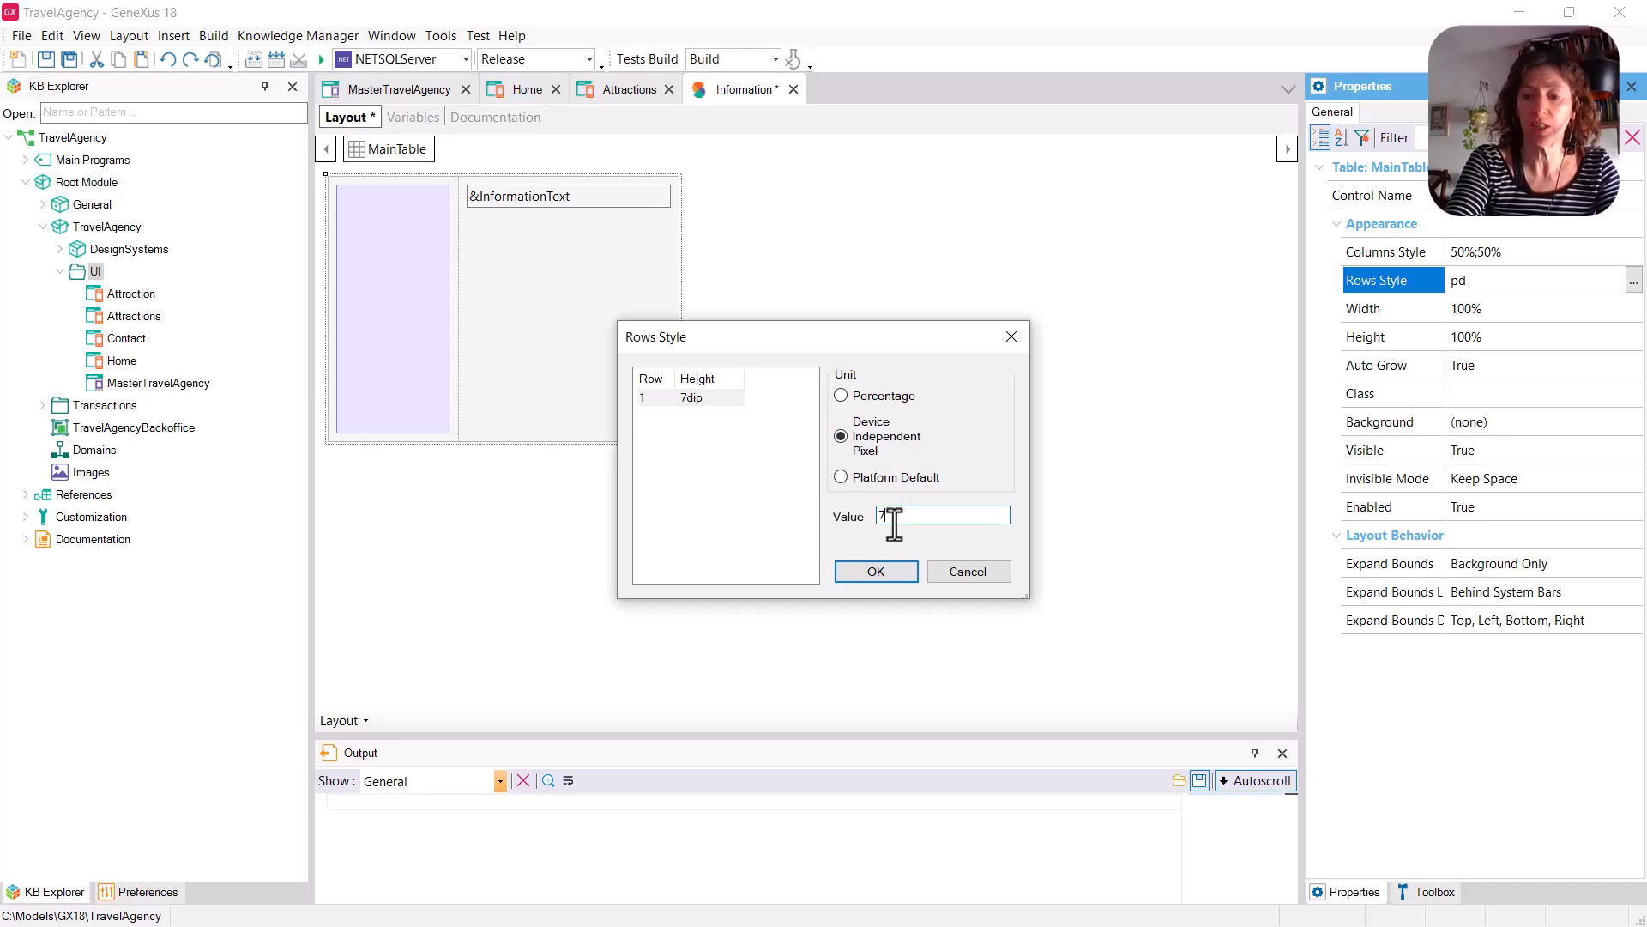
pyautogui.write('12')
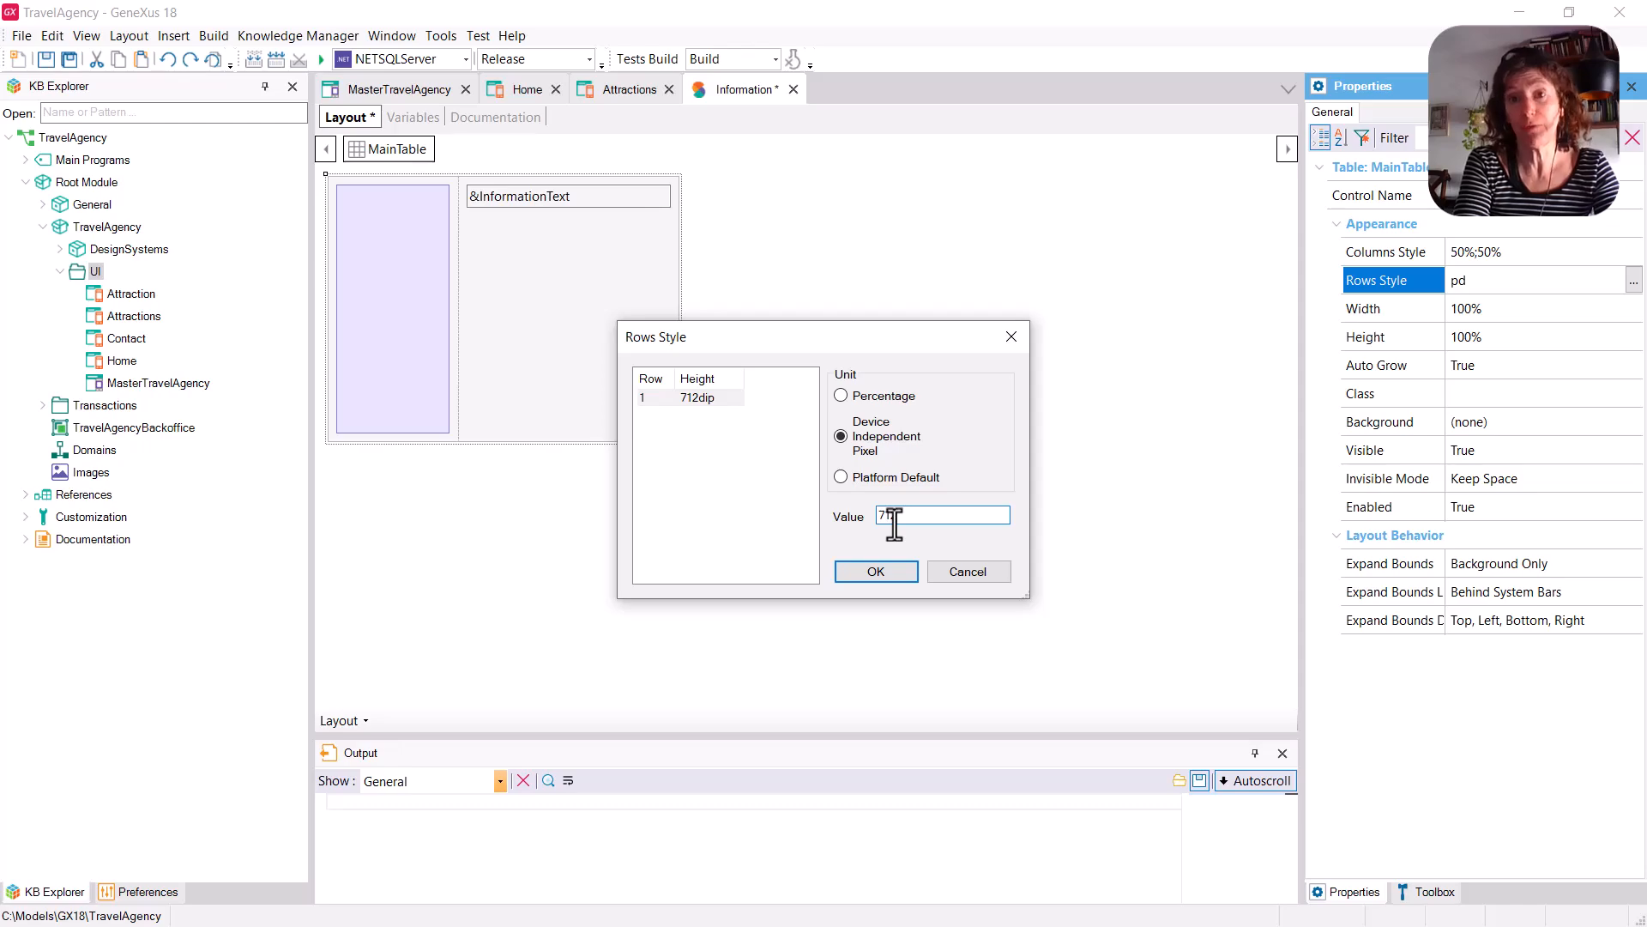
pyautogui.click(885, 579)
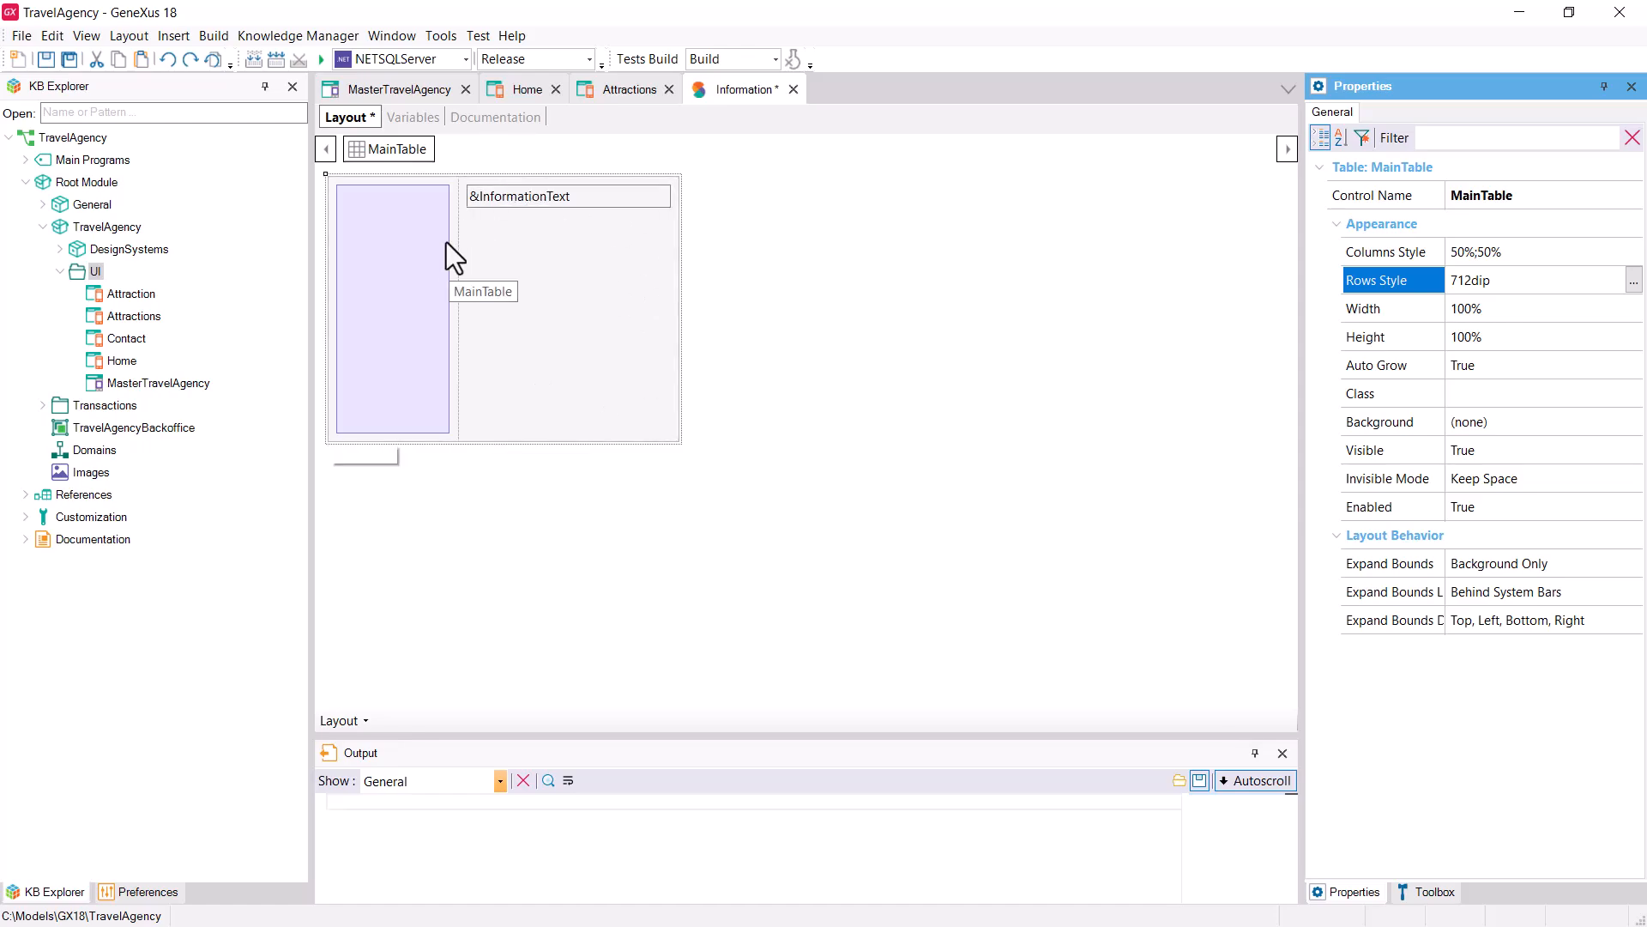
# Step: Examine the properties of the InformationTitle table and the Auto Grow settings of the InformationText variable and MainTable
pyautogui.click(390, 230)
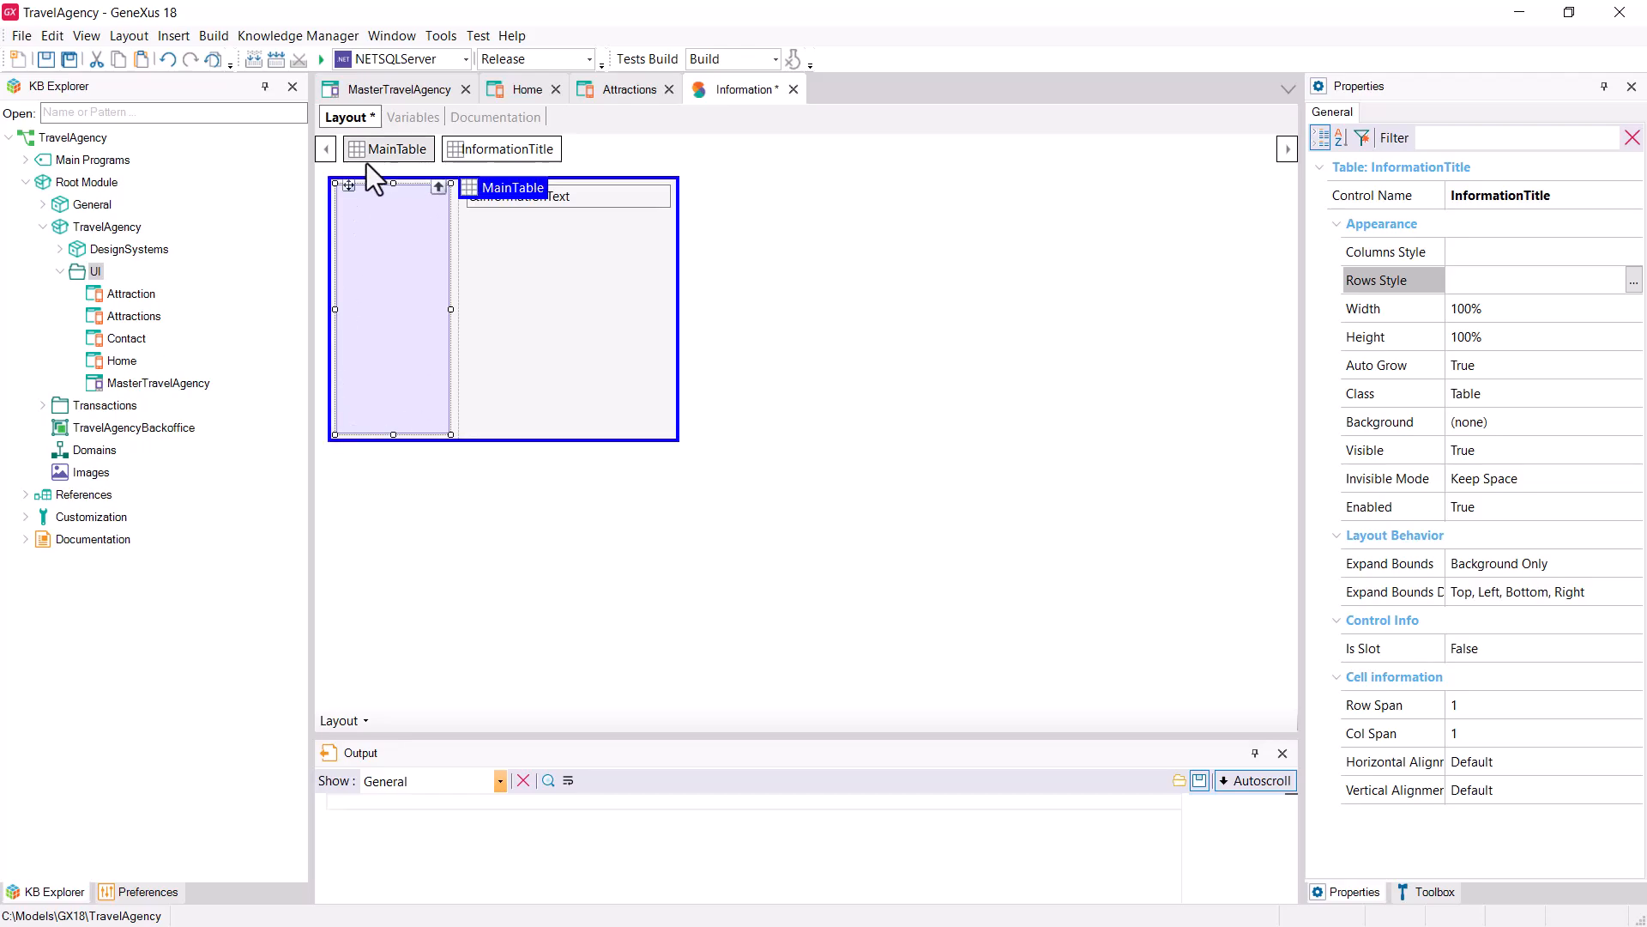
pyautogui.click(560, 196)
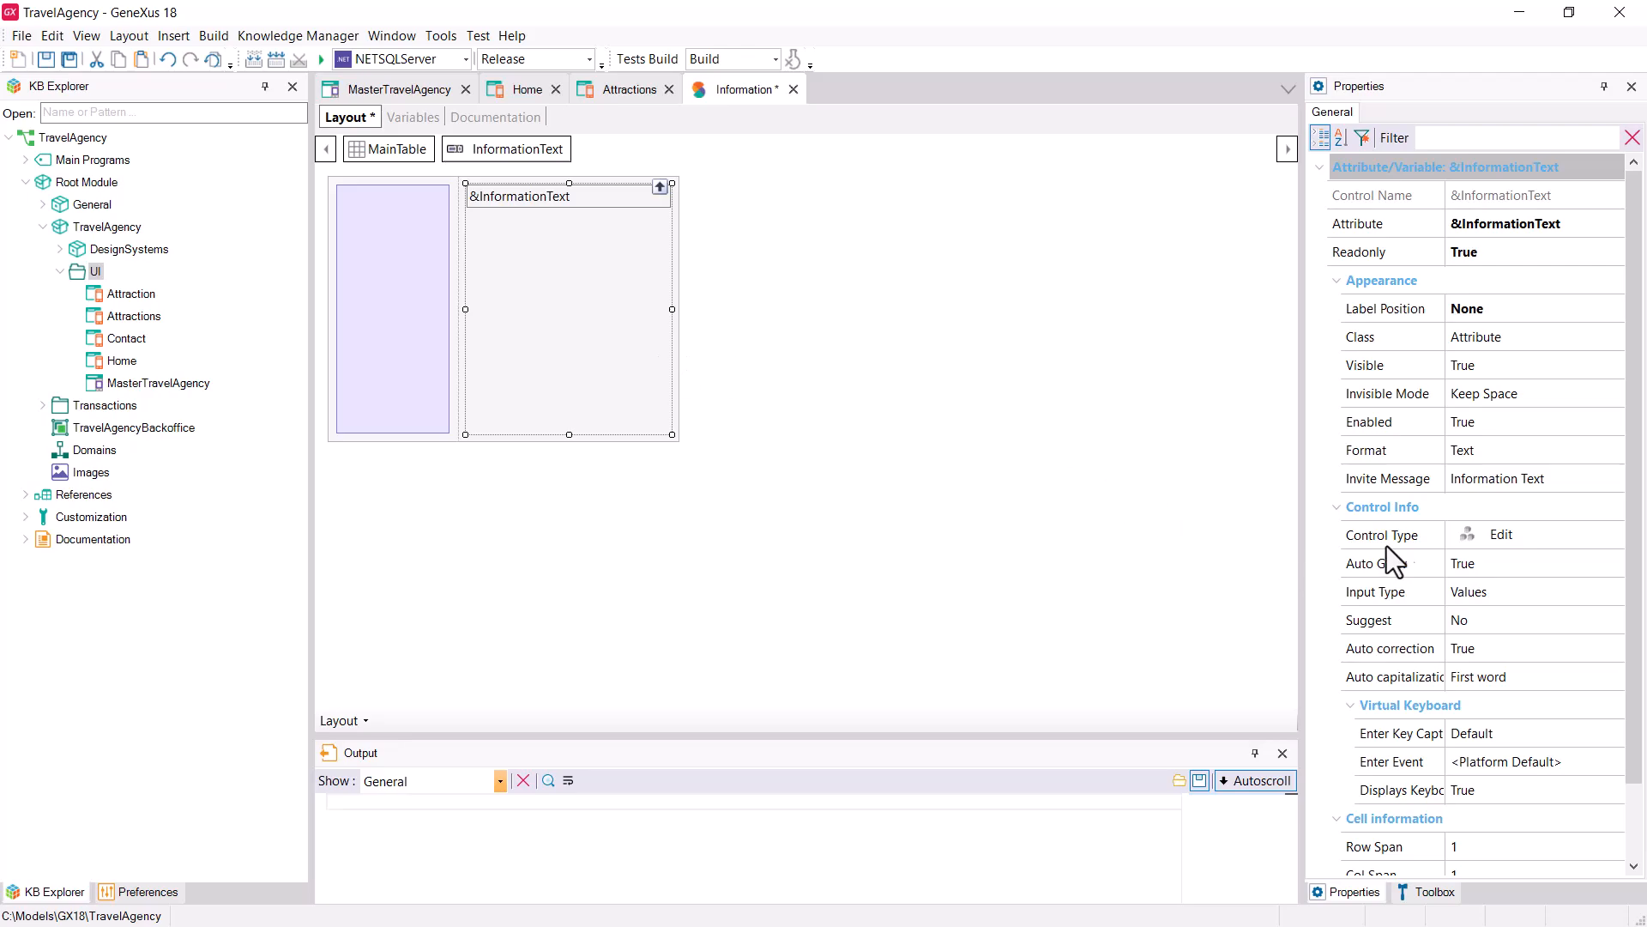
pyautogui.click(1512, 566)
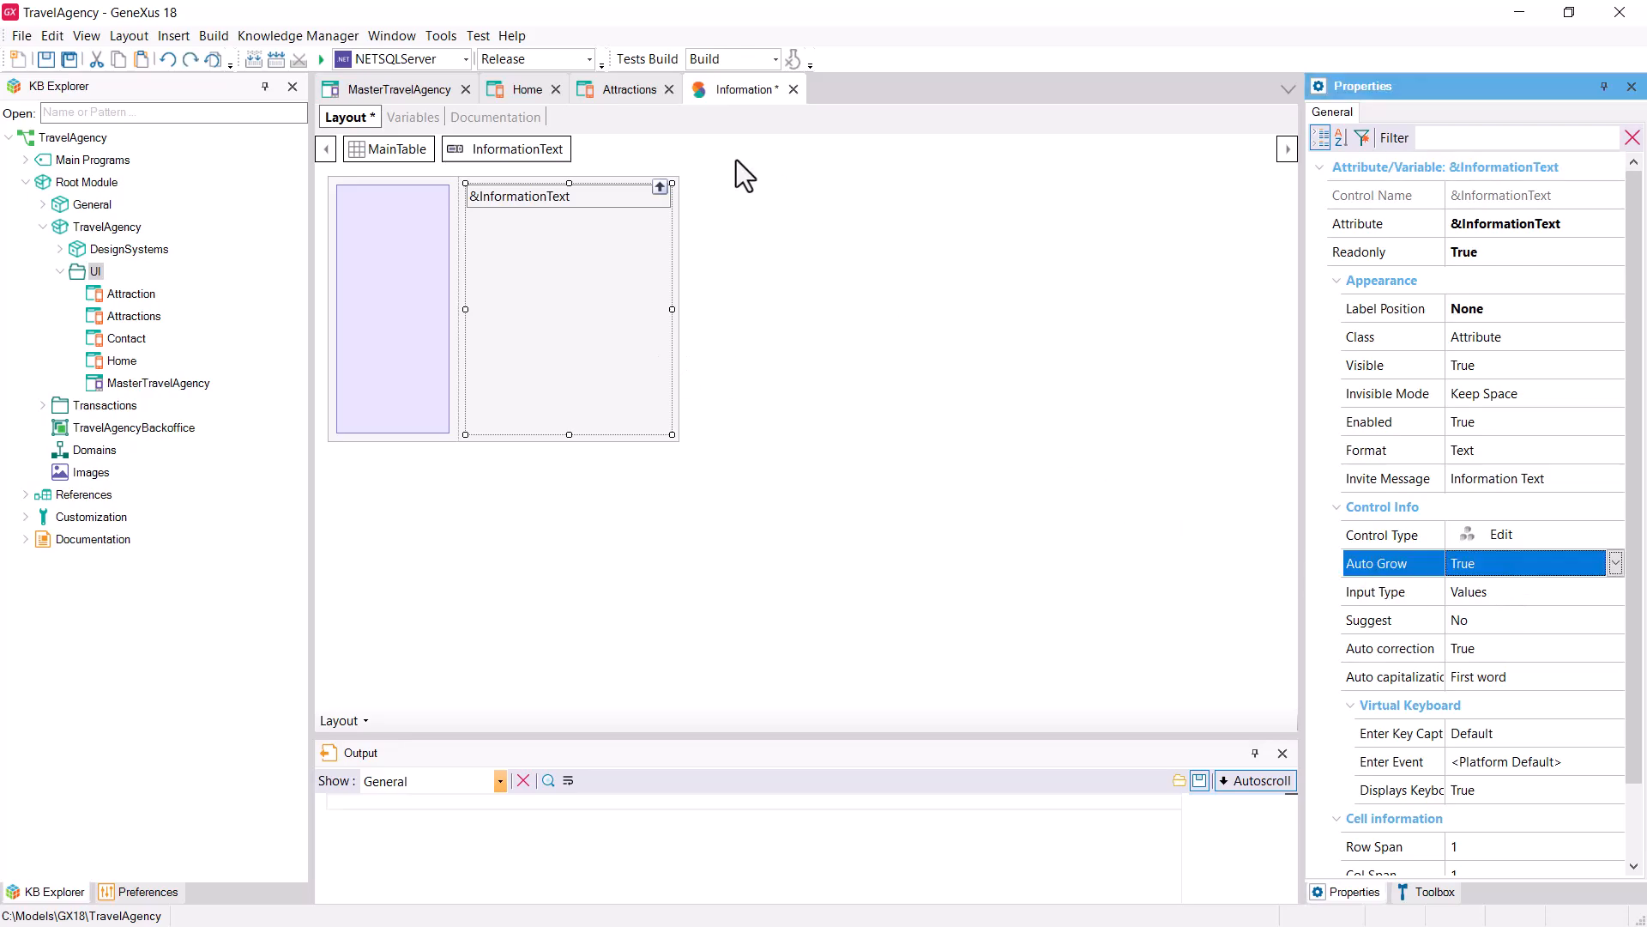
pyautogui.click(662, 188)
pyautogui.click(663, 188)
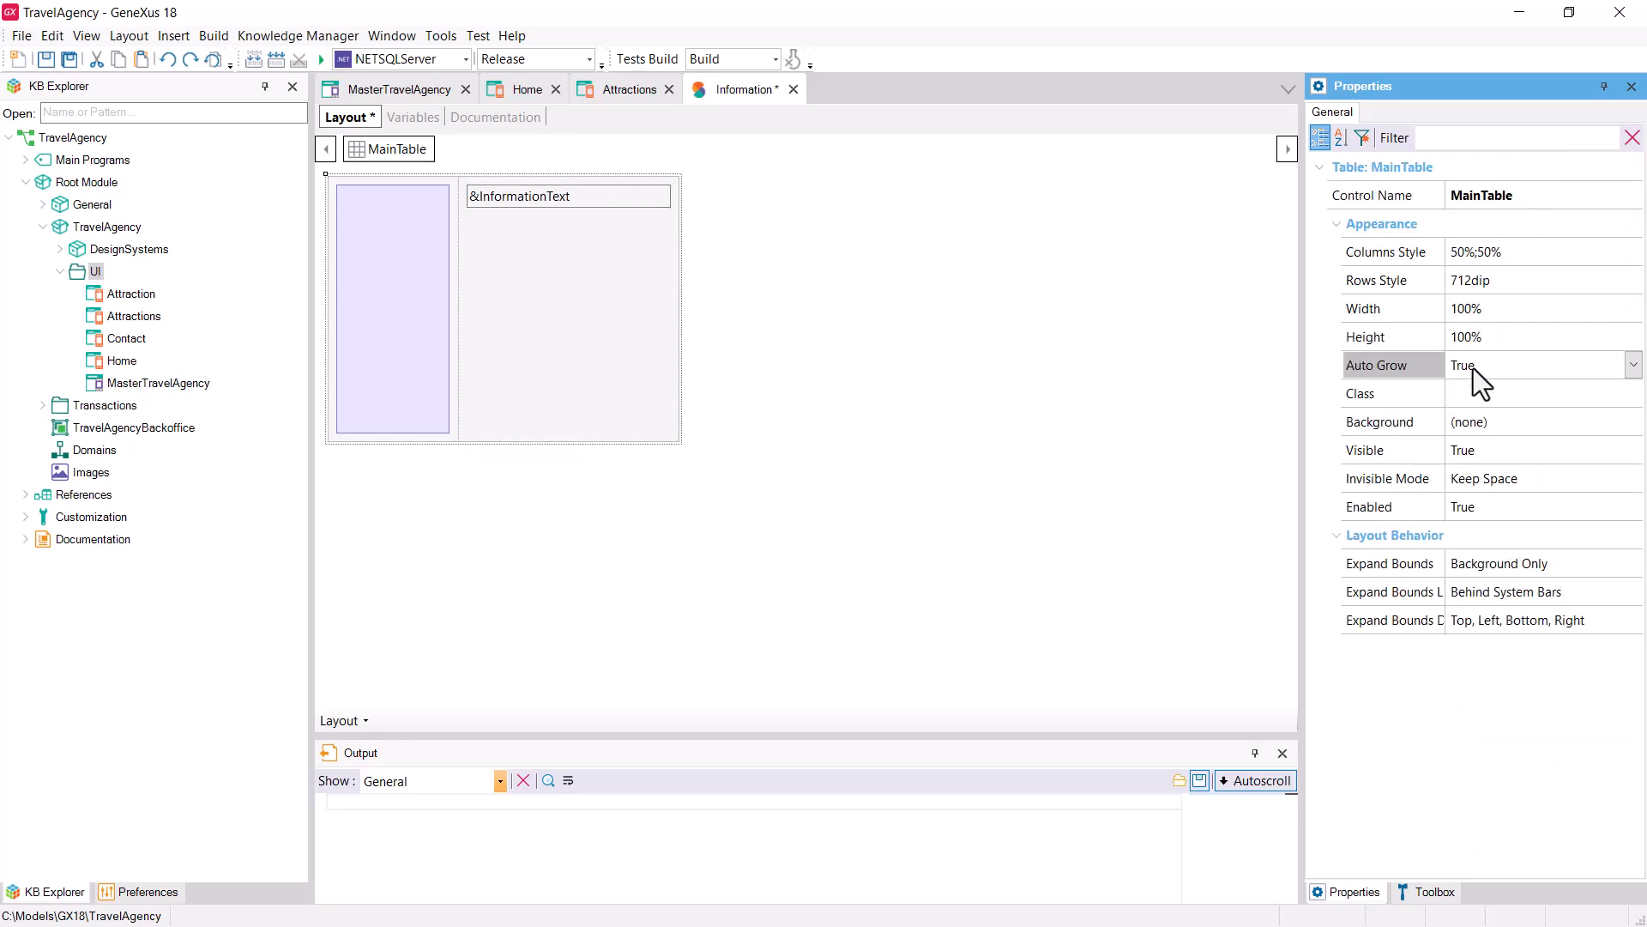
pyautogui.click(571, 196)
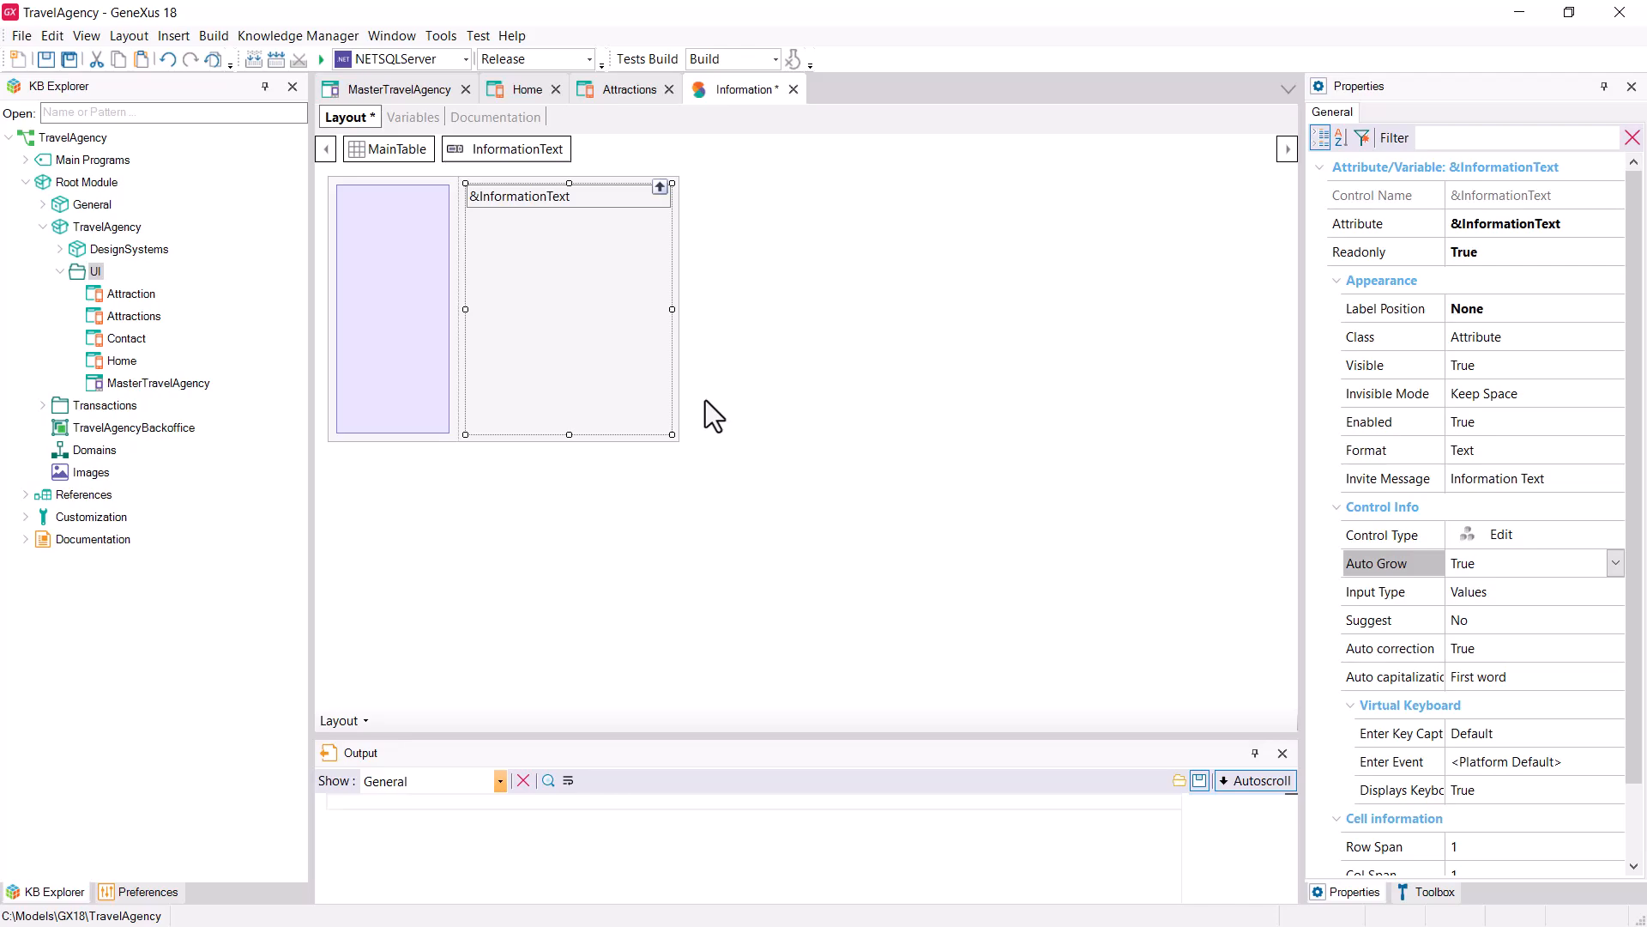
pyautogui.click(660, 189)
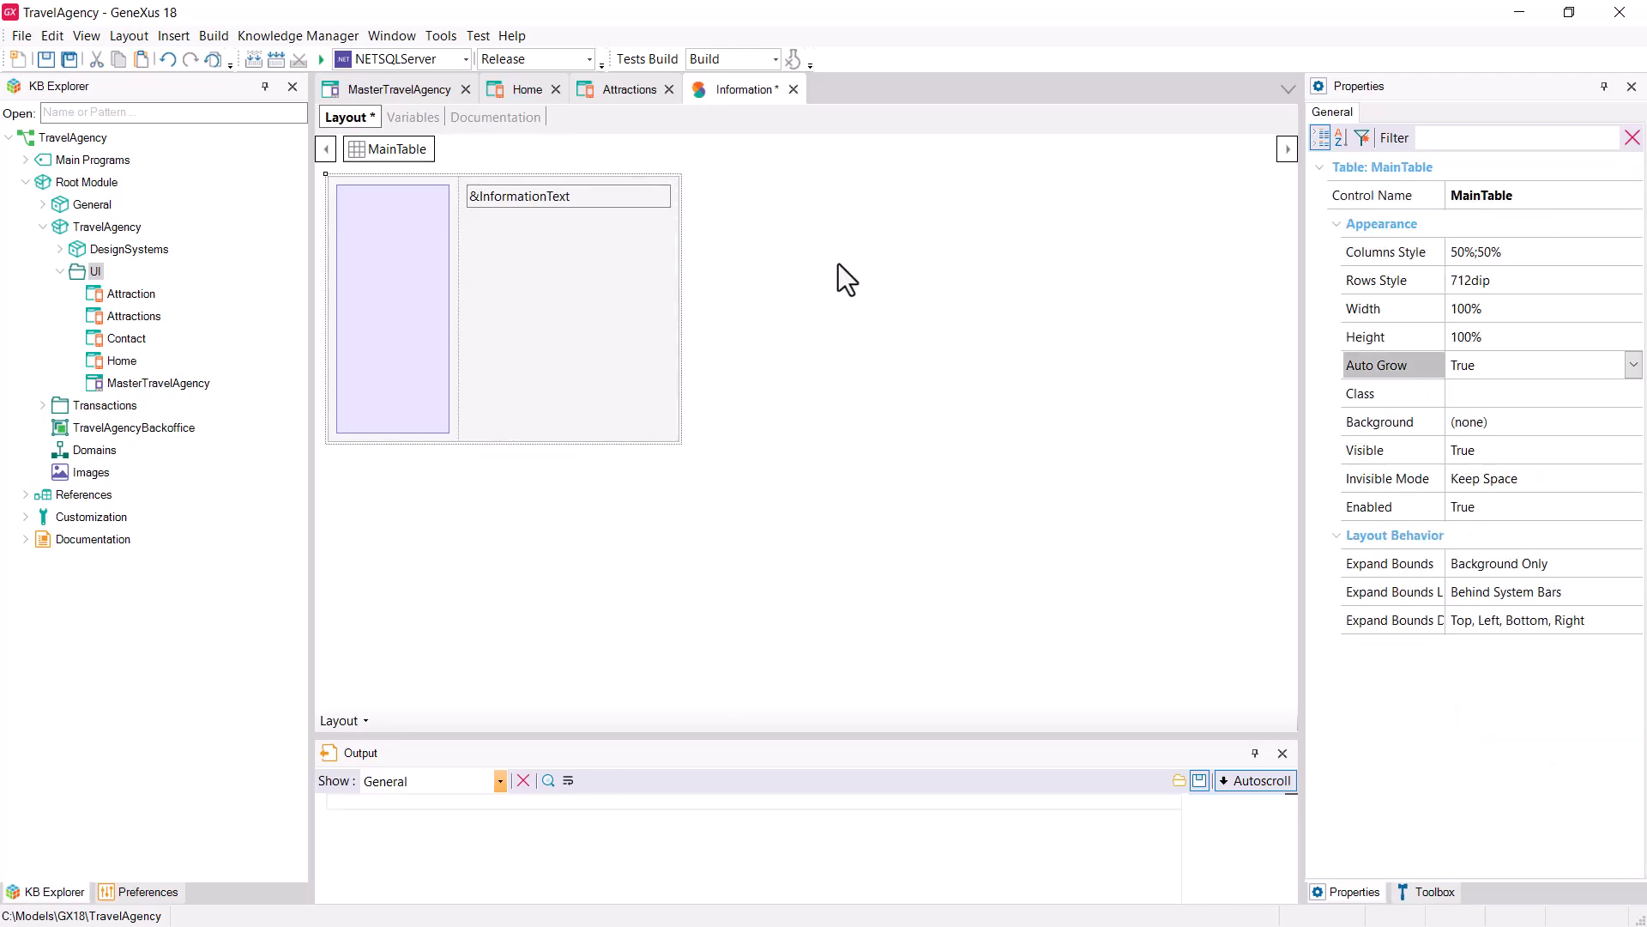
# Step: Set the MainTable's Rows Style to 100% and its Height to 712dip
pyautogui.click(1501, 281)
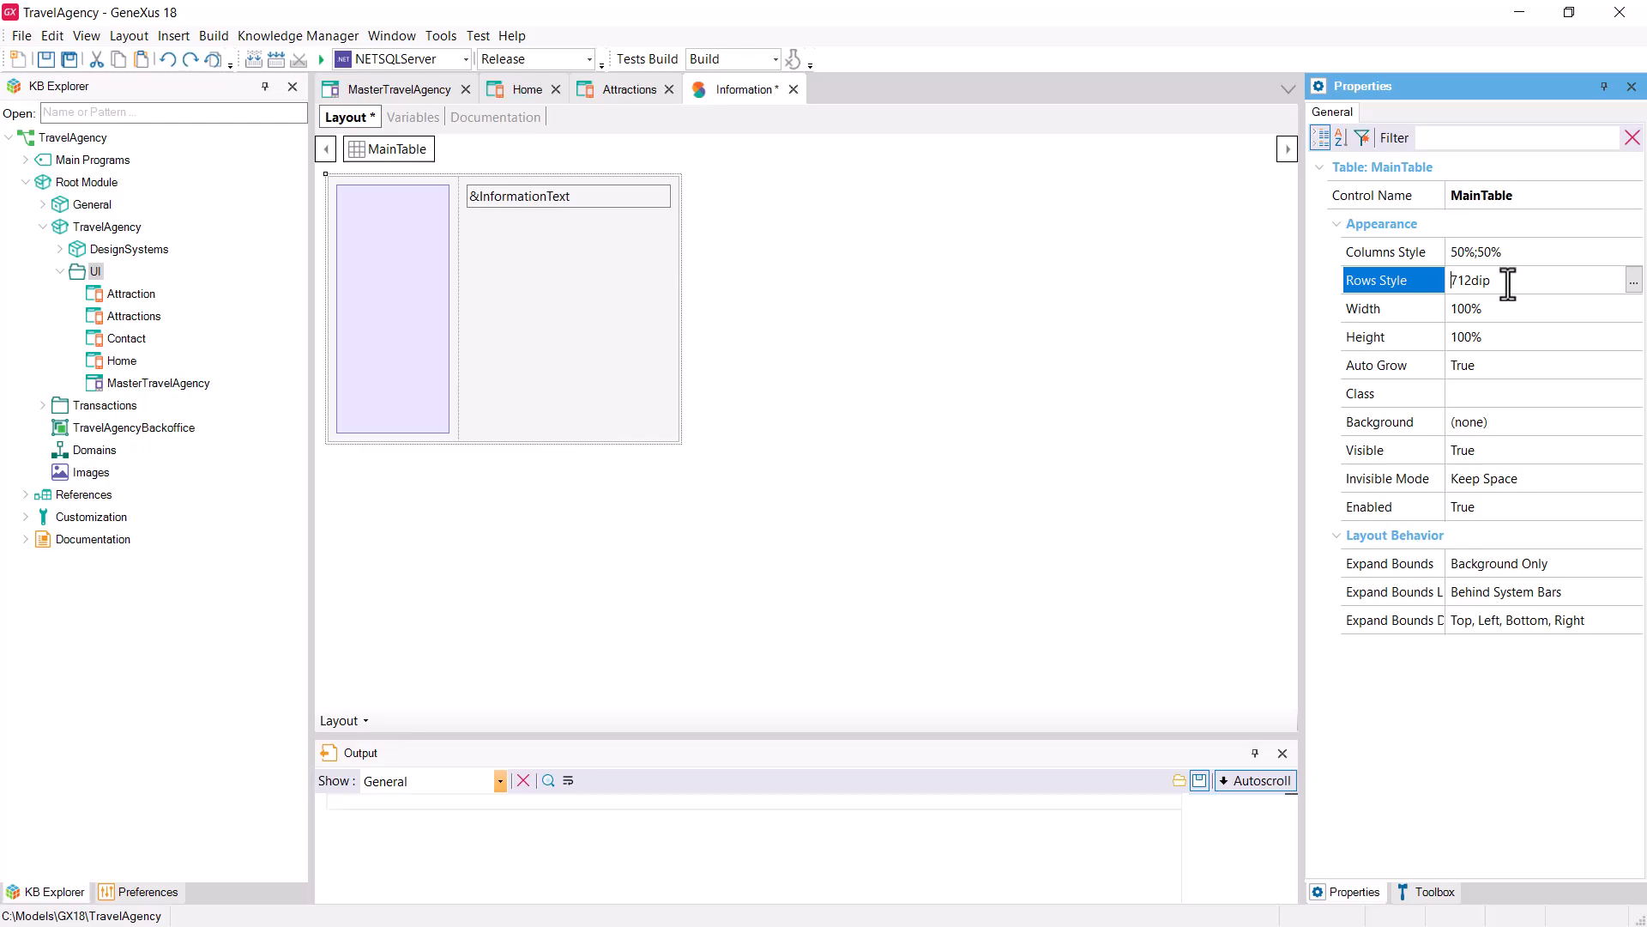
pyautogui.click(1511, 313)
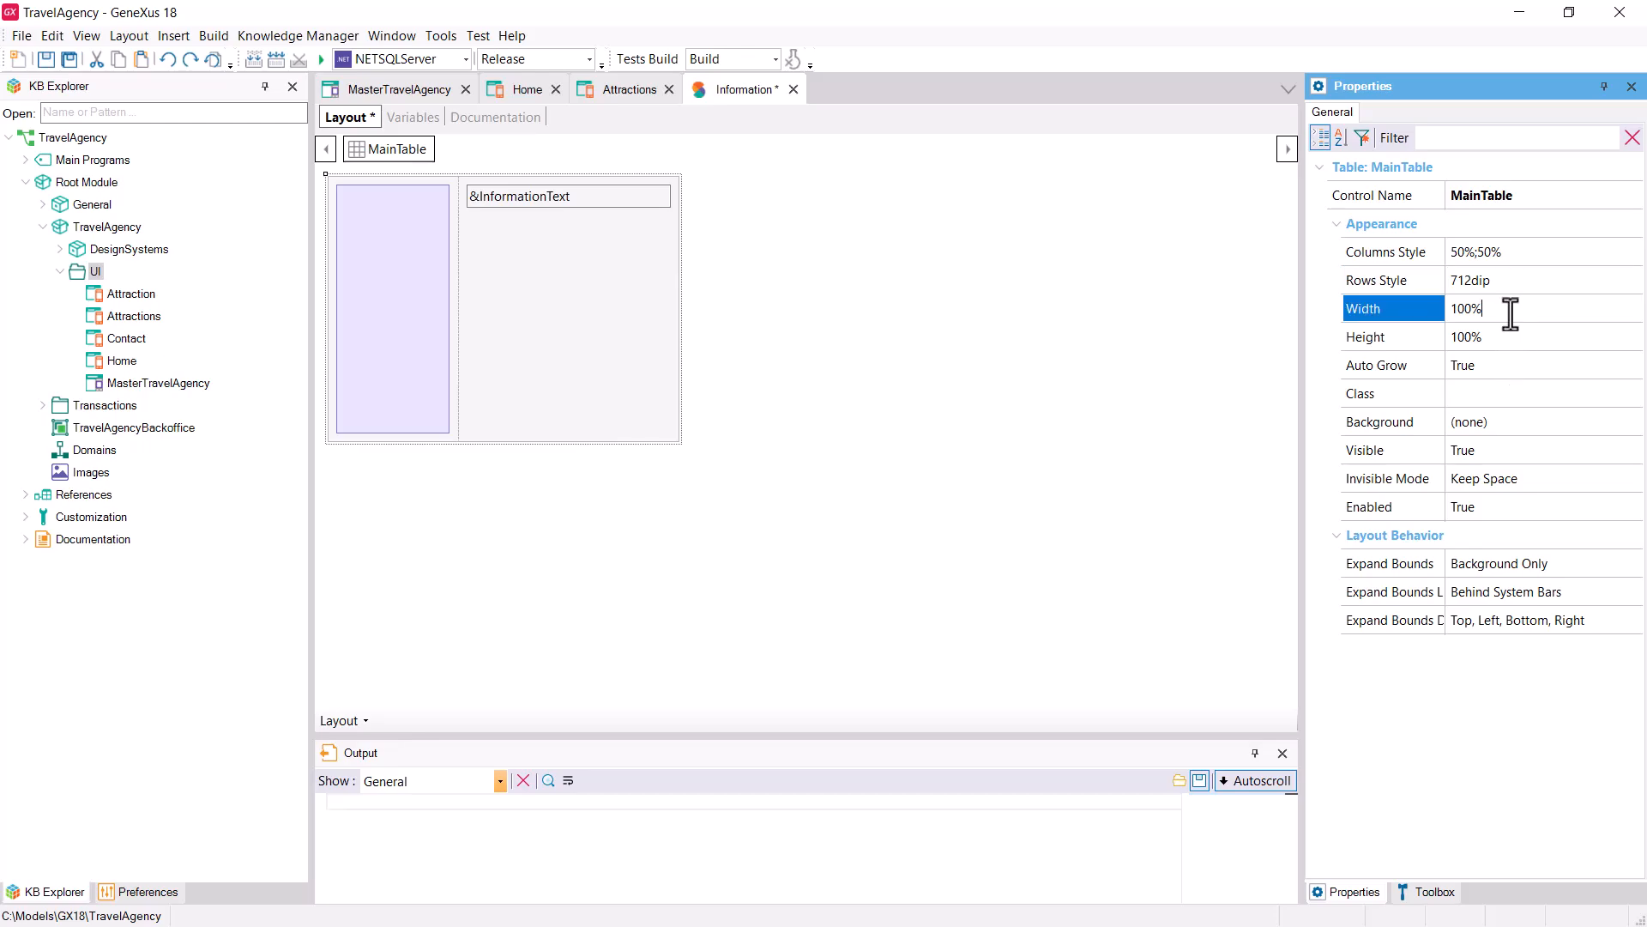
pyautogui.click(1496, 338)
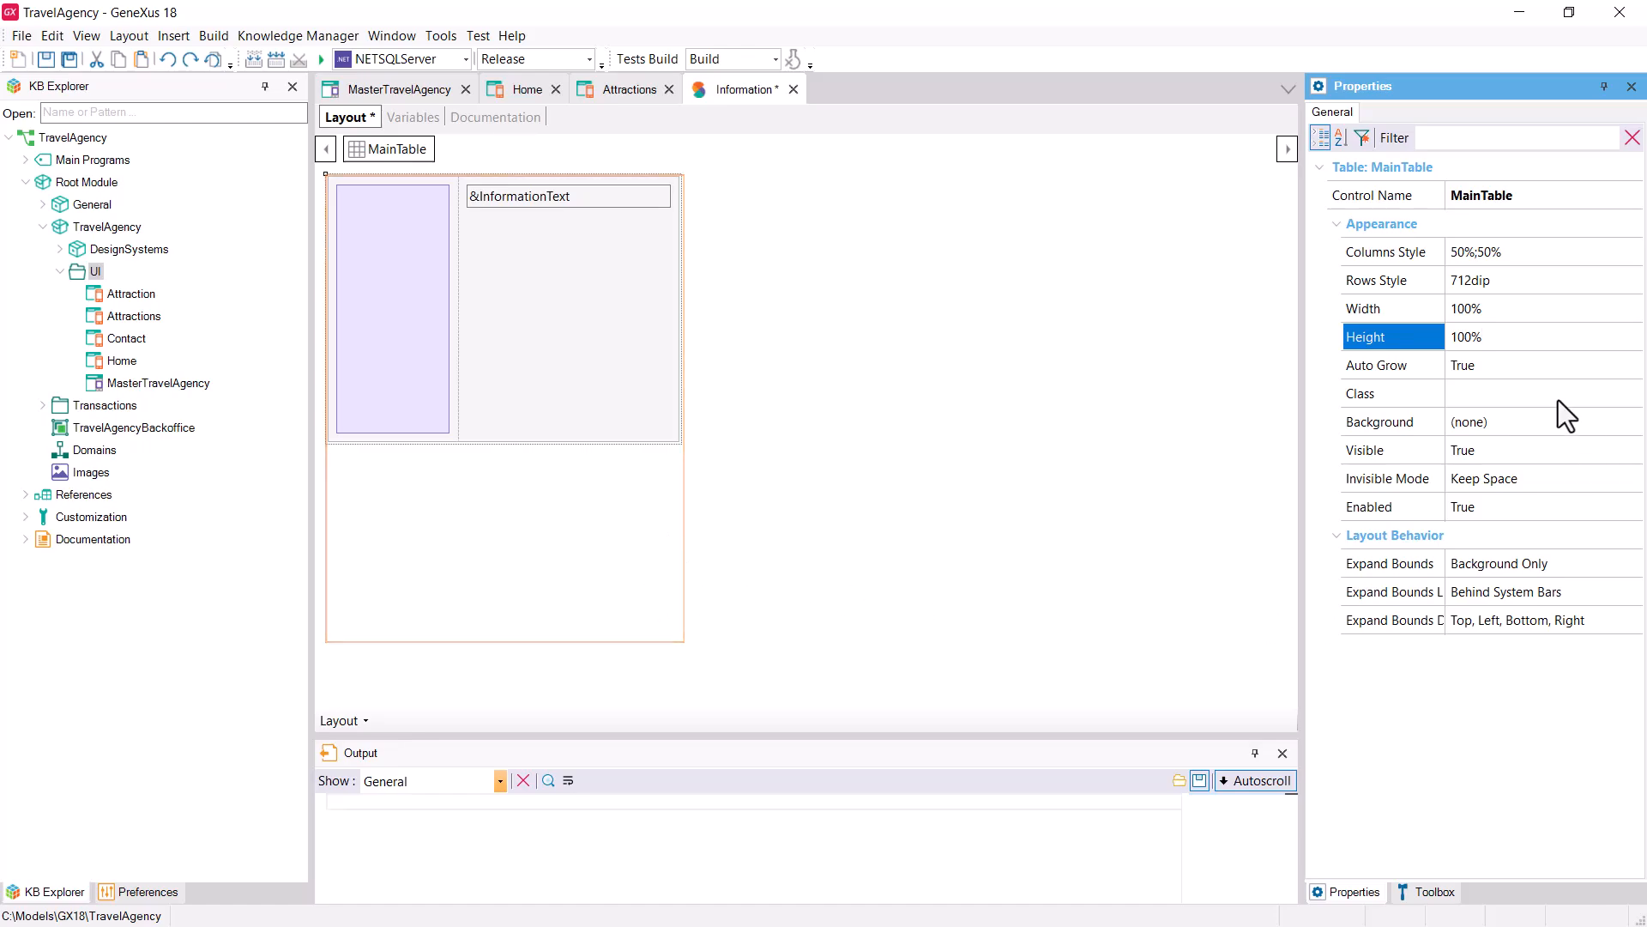
pyautogui.click(1522, 285)
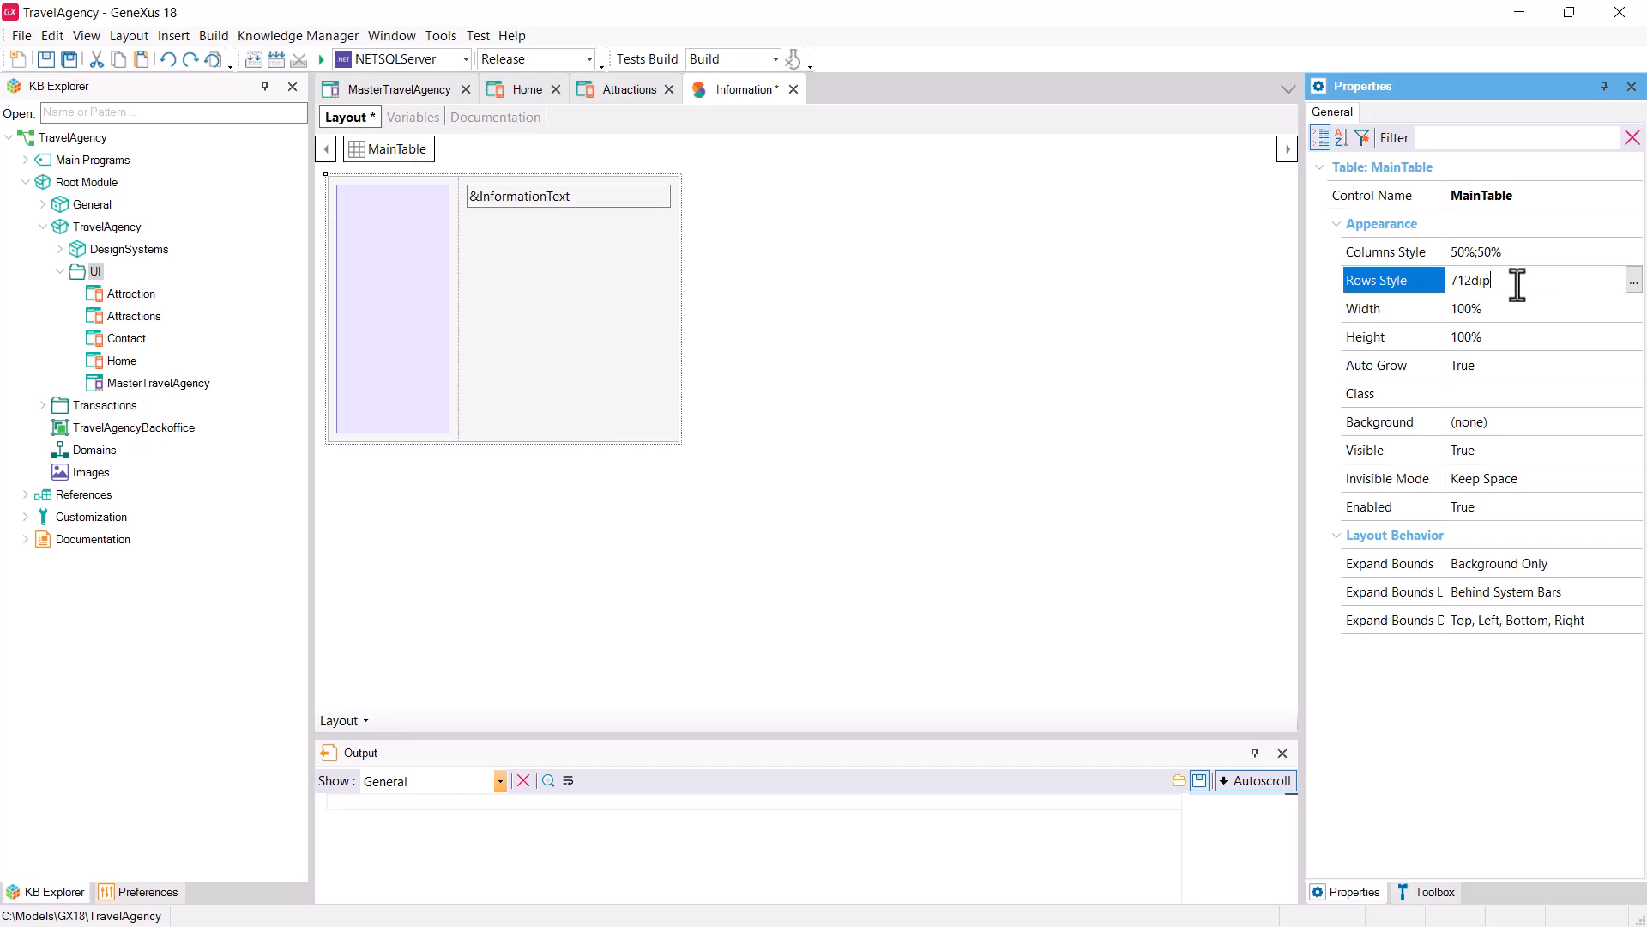
pyautogui.hotkey('ctrl', 'a')
pyautogui.write('100%')
pyautogui.click(1486, 335)
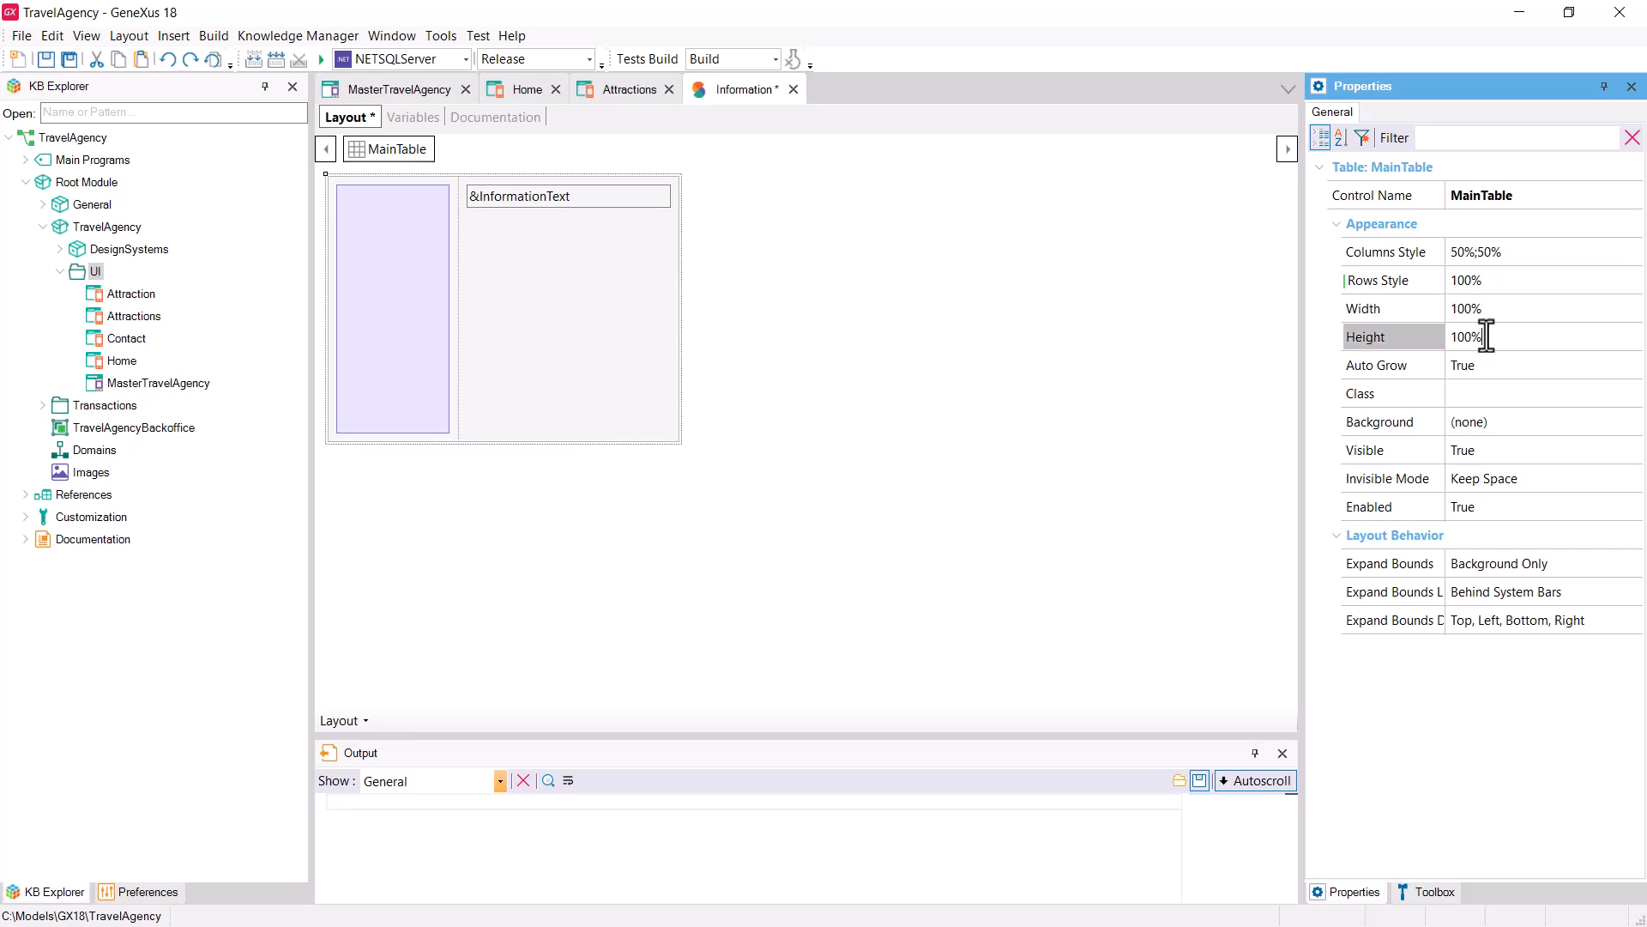
pyautogui.click(1487, 335)
pyautogui.write('712')
pyautogui.press('Return')
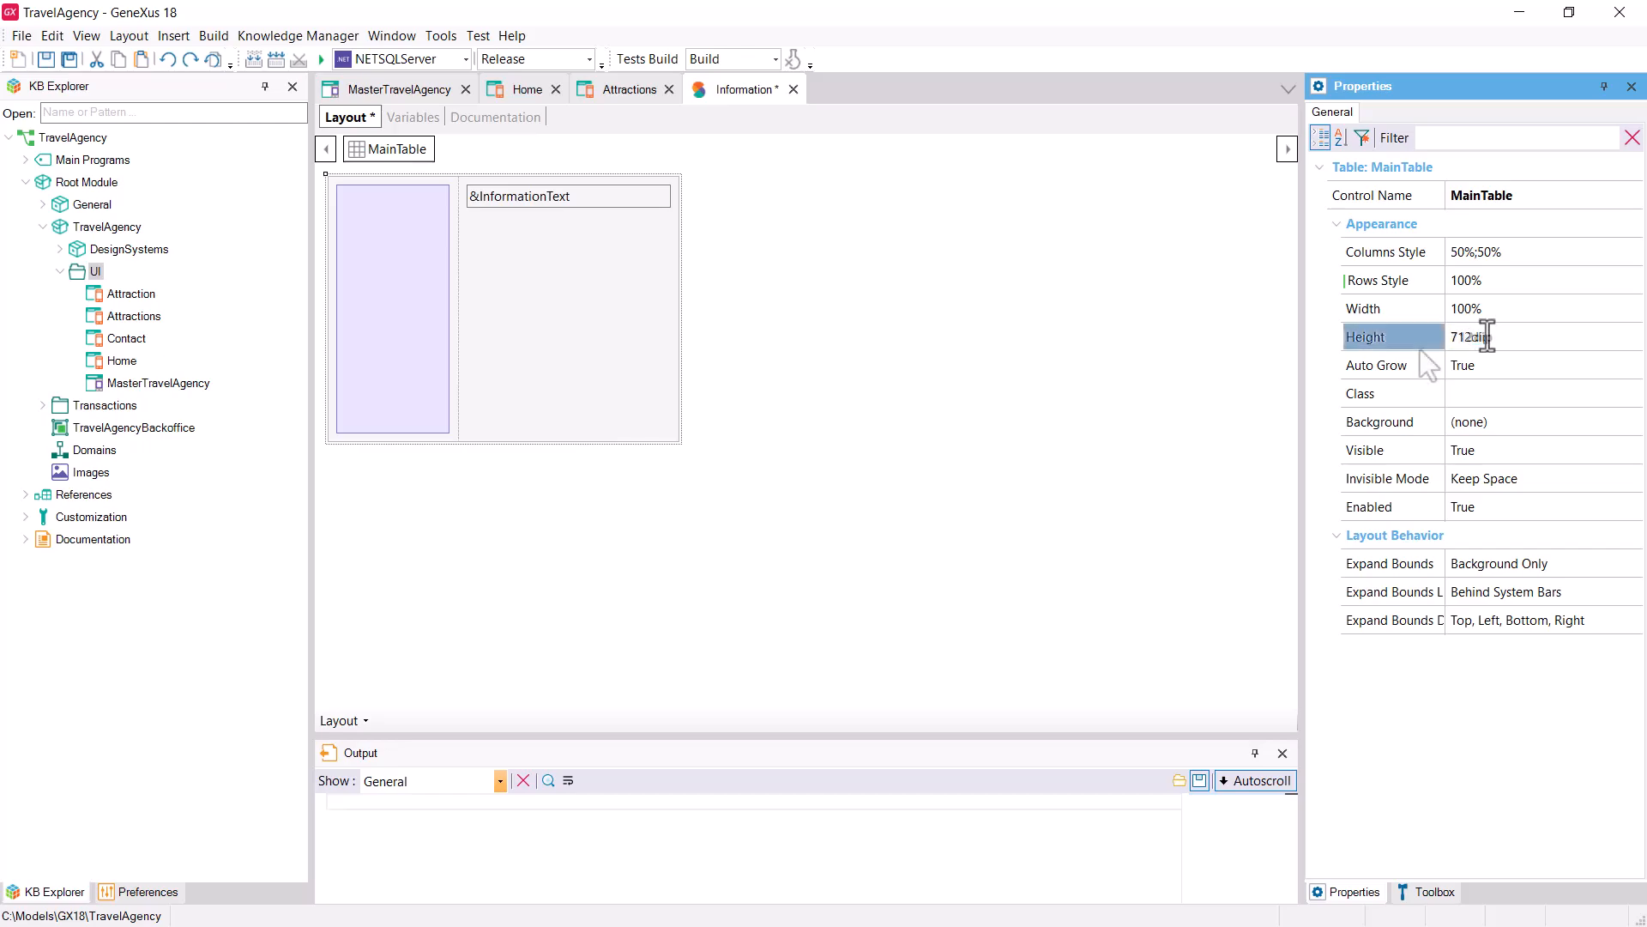
# Step: Insert a text block inside the InformationTitle table and set its control name to TitleInformation
pyautogui.click(1422, 892)
pyautogui.moveTo(1361, 214); pyautogui.dragTo(403, 239)
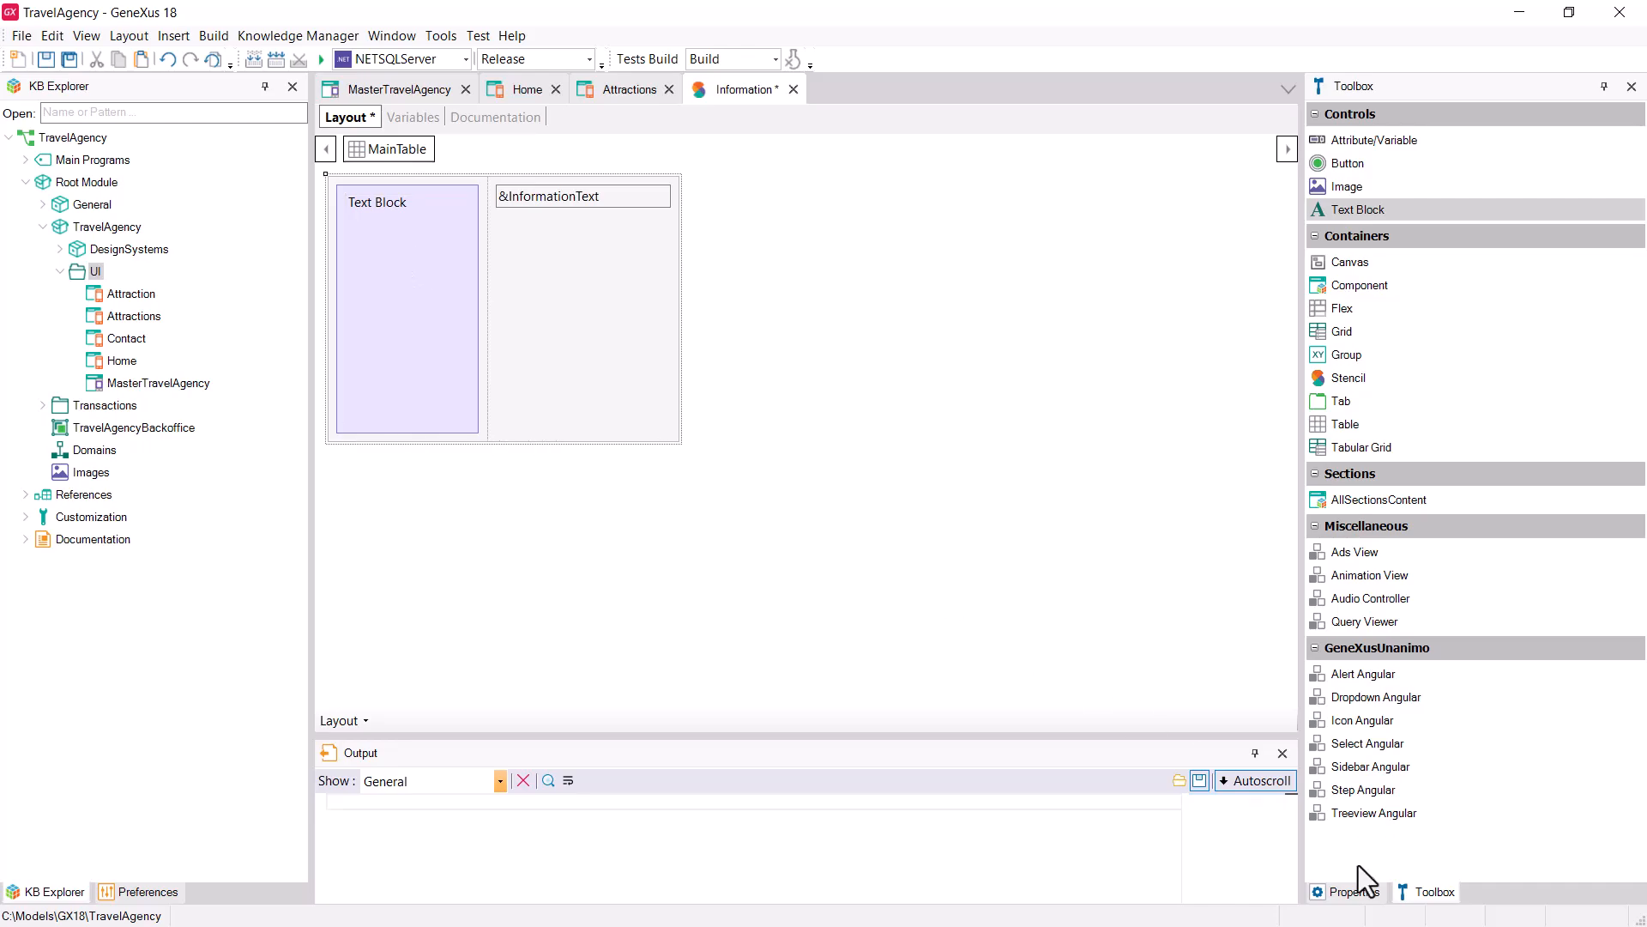
pyautogui.click(1373, 897)
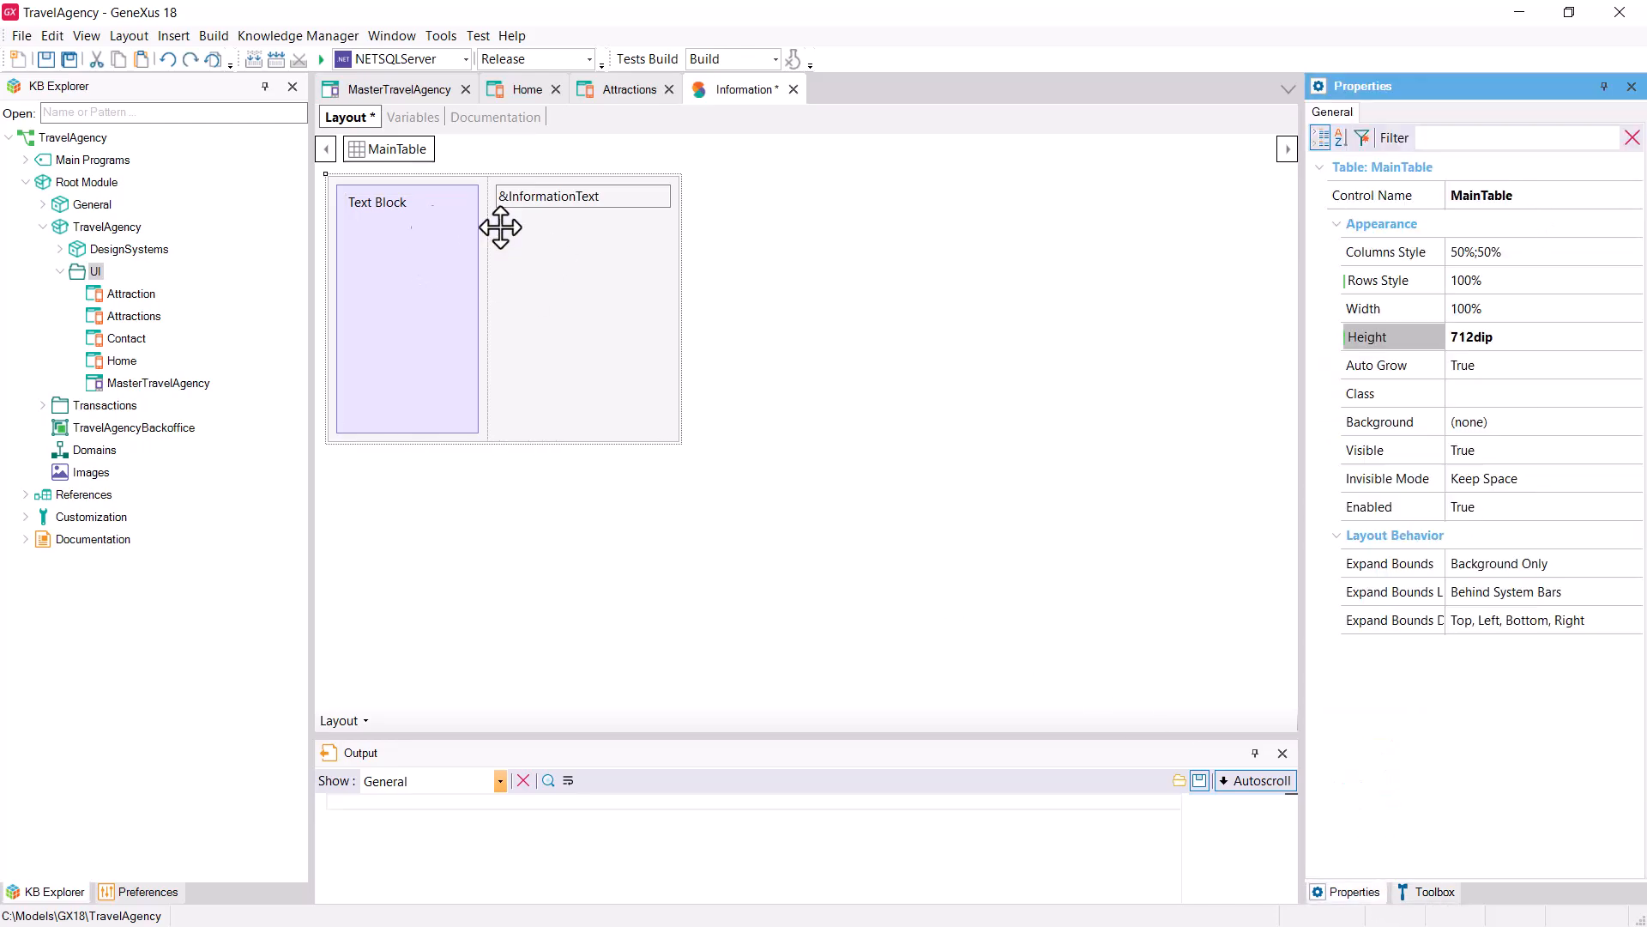
pyautogui.click(399, 211)
pyautogui.click(1528, 195)
pyautogui.write('Ti')
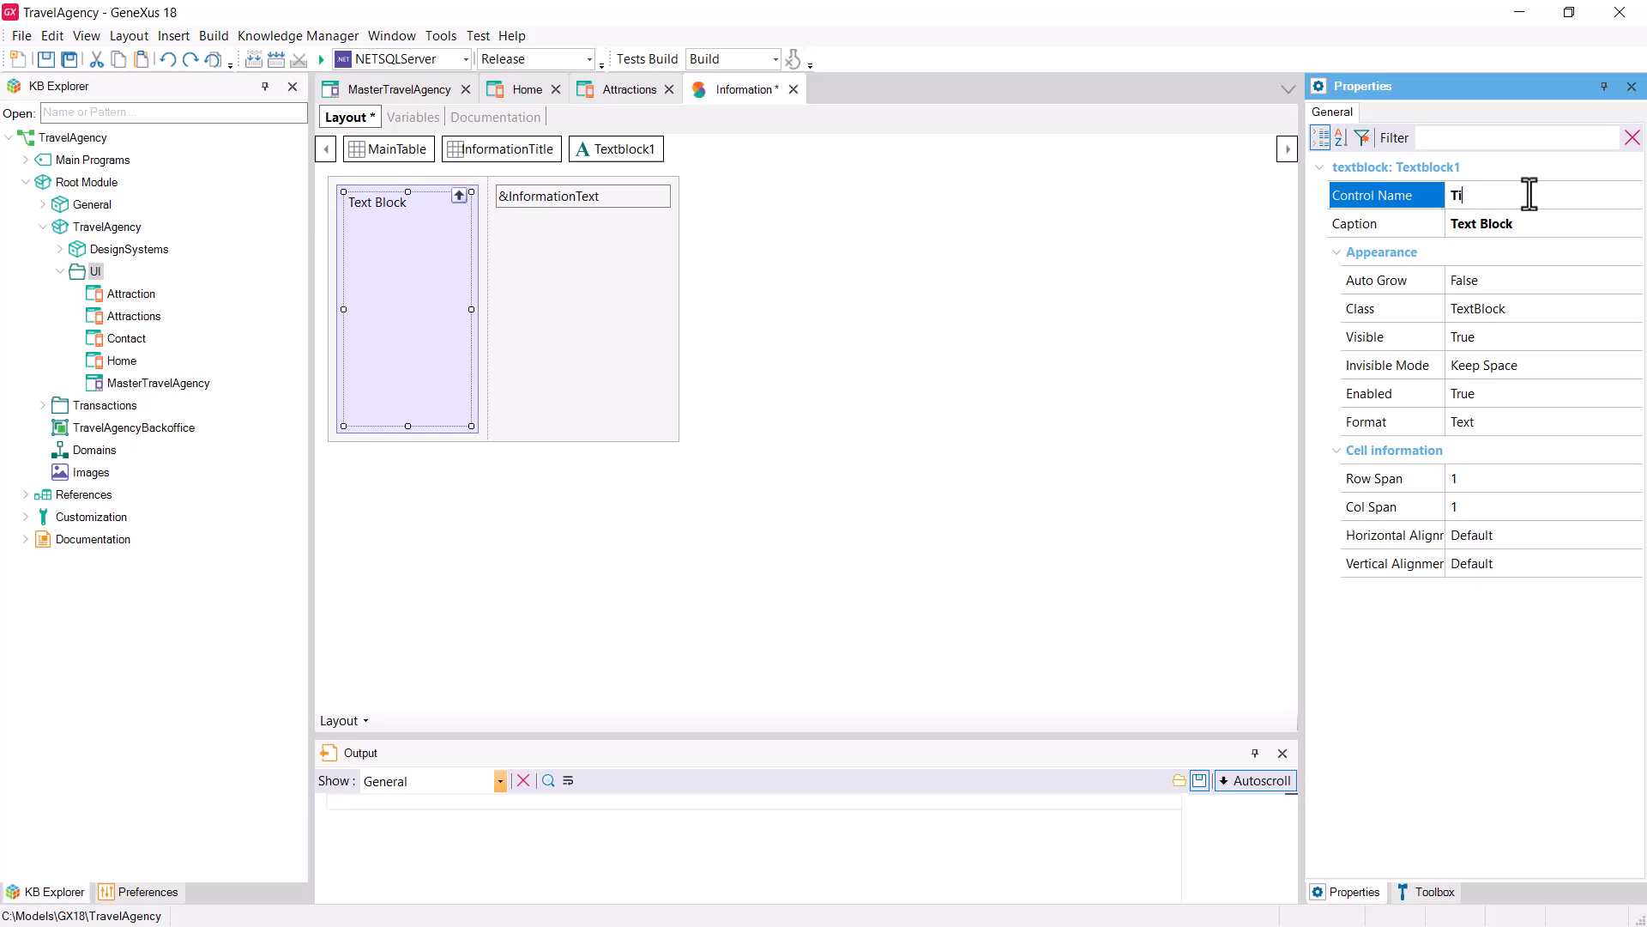
pyautogui.write('tleInformation')
pyautogui.press('Return')
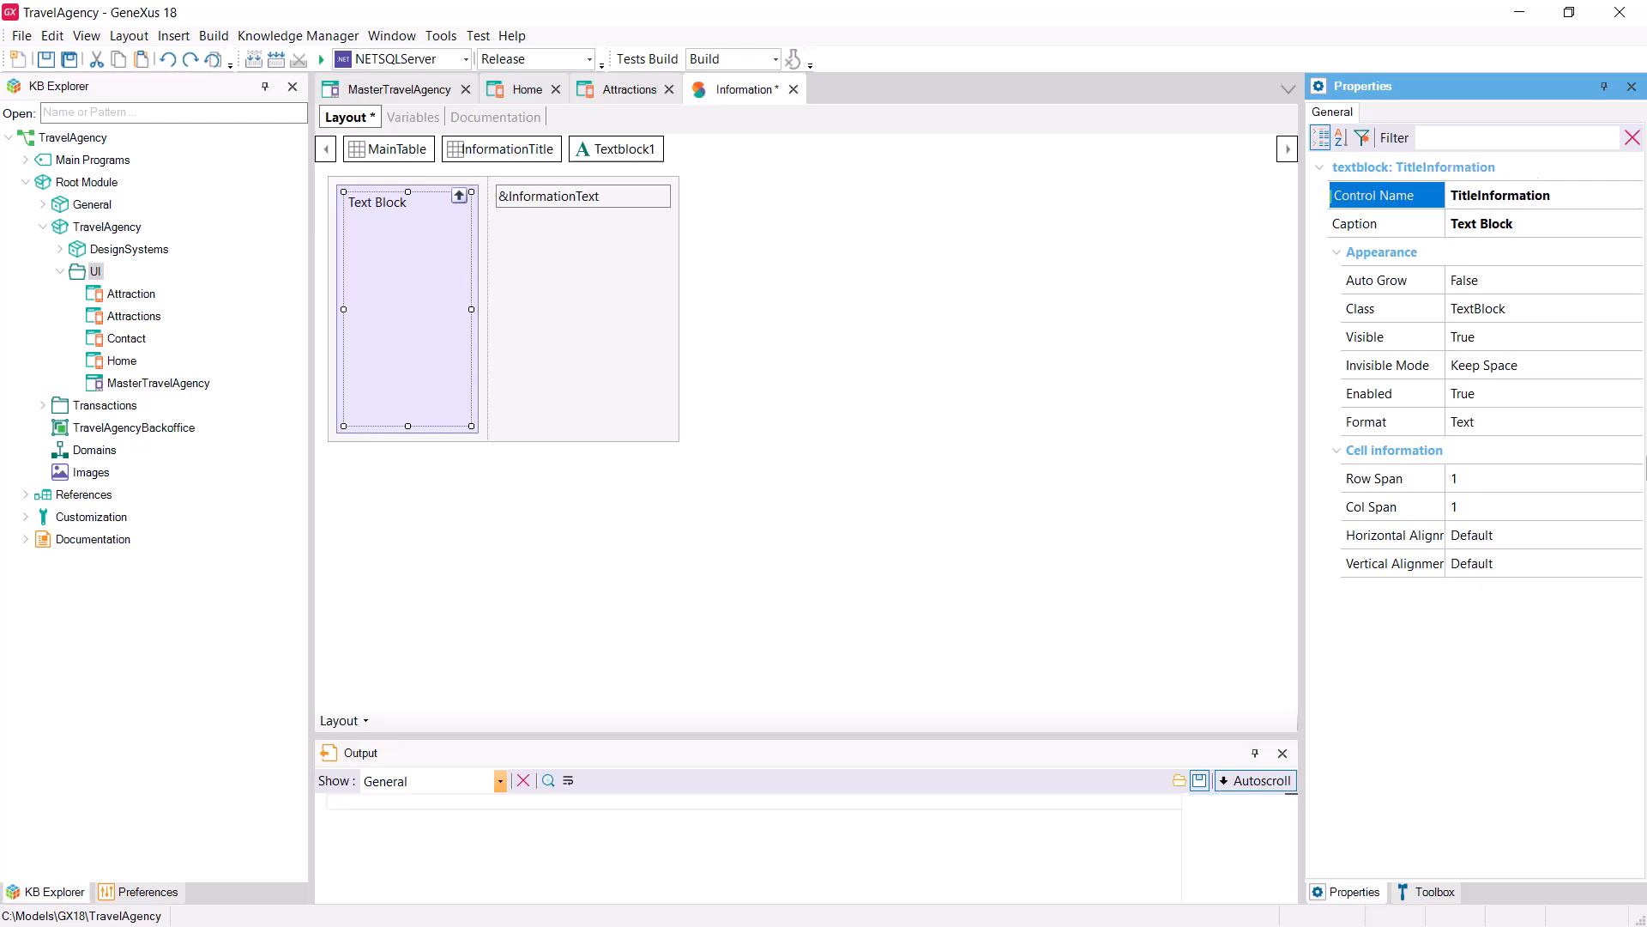
# Step: Set the TitleInformation text block's caption to Title
pyautogui.click(1521, 224)
pyautogui.click(1521, 227)
pyautogui.write('Title')
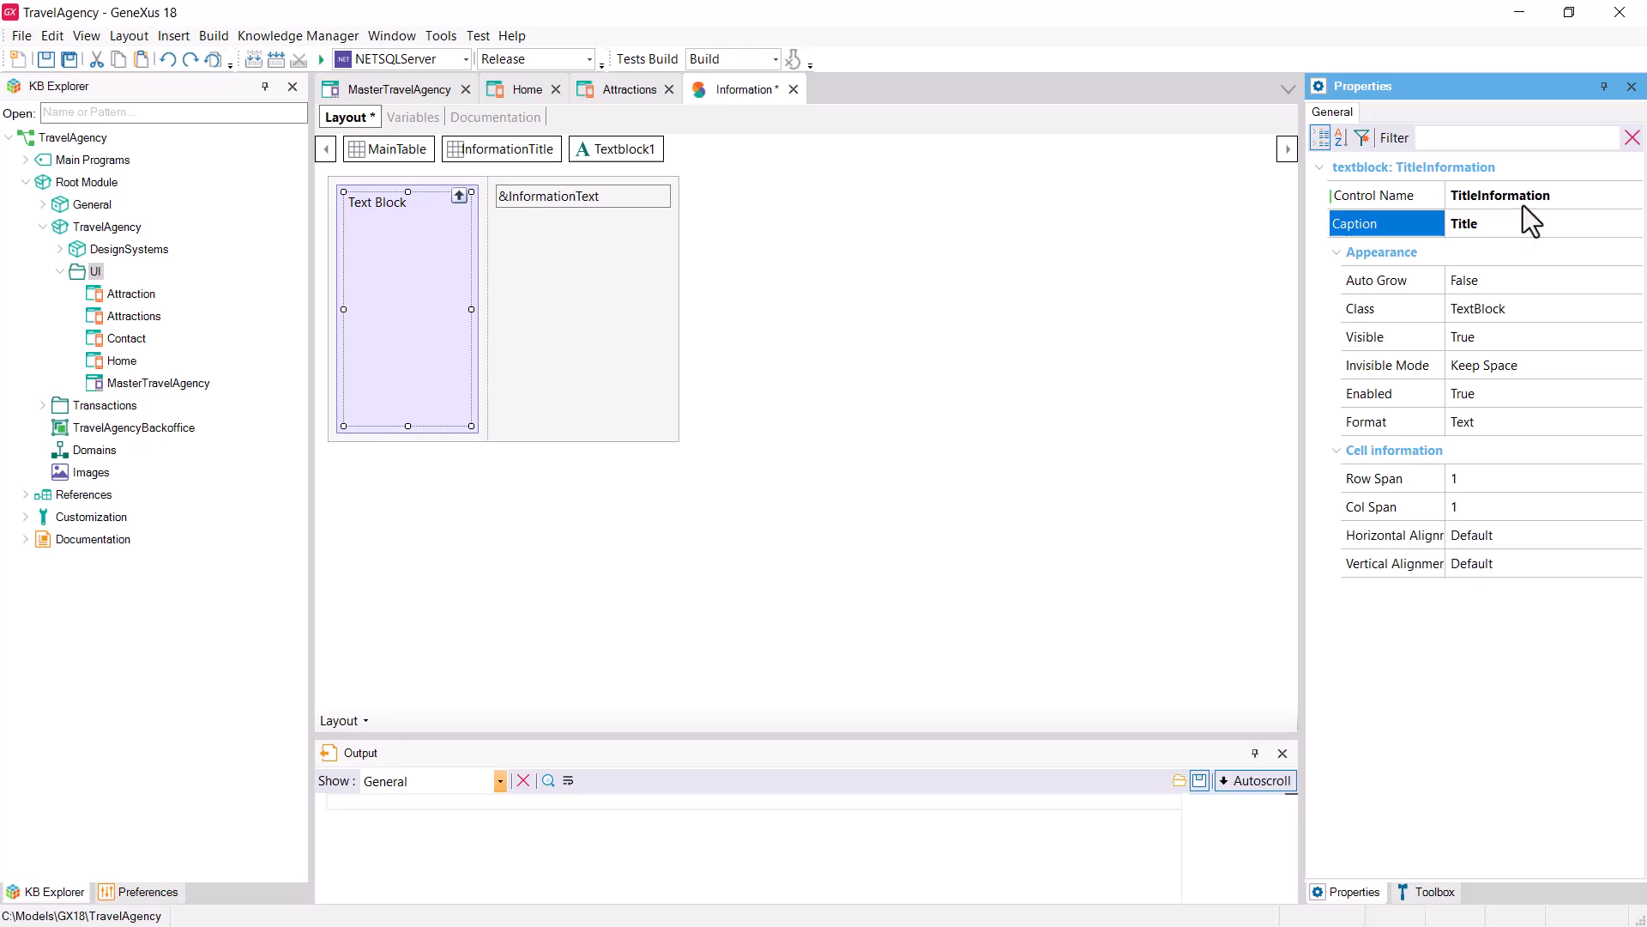
pyautogui.press('Return')
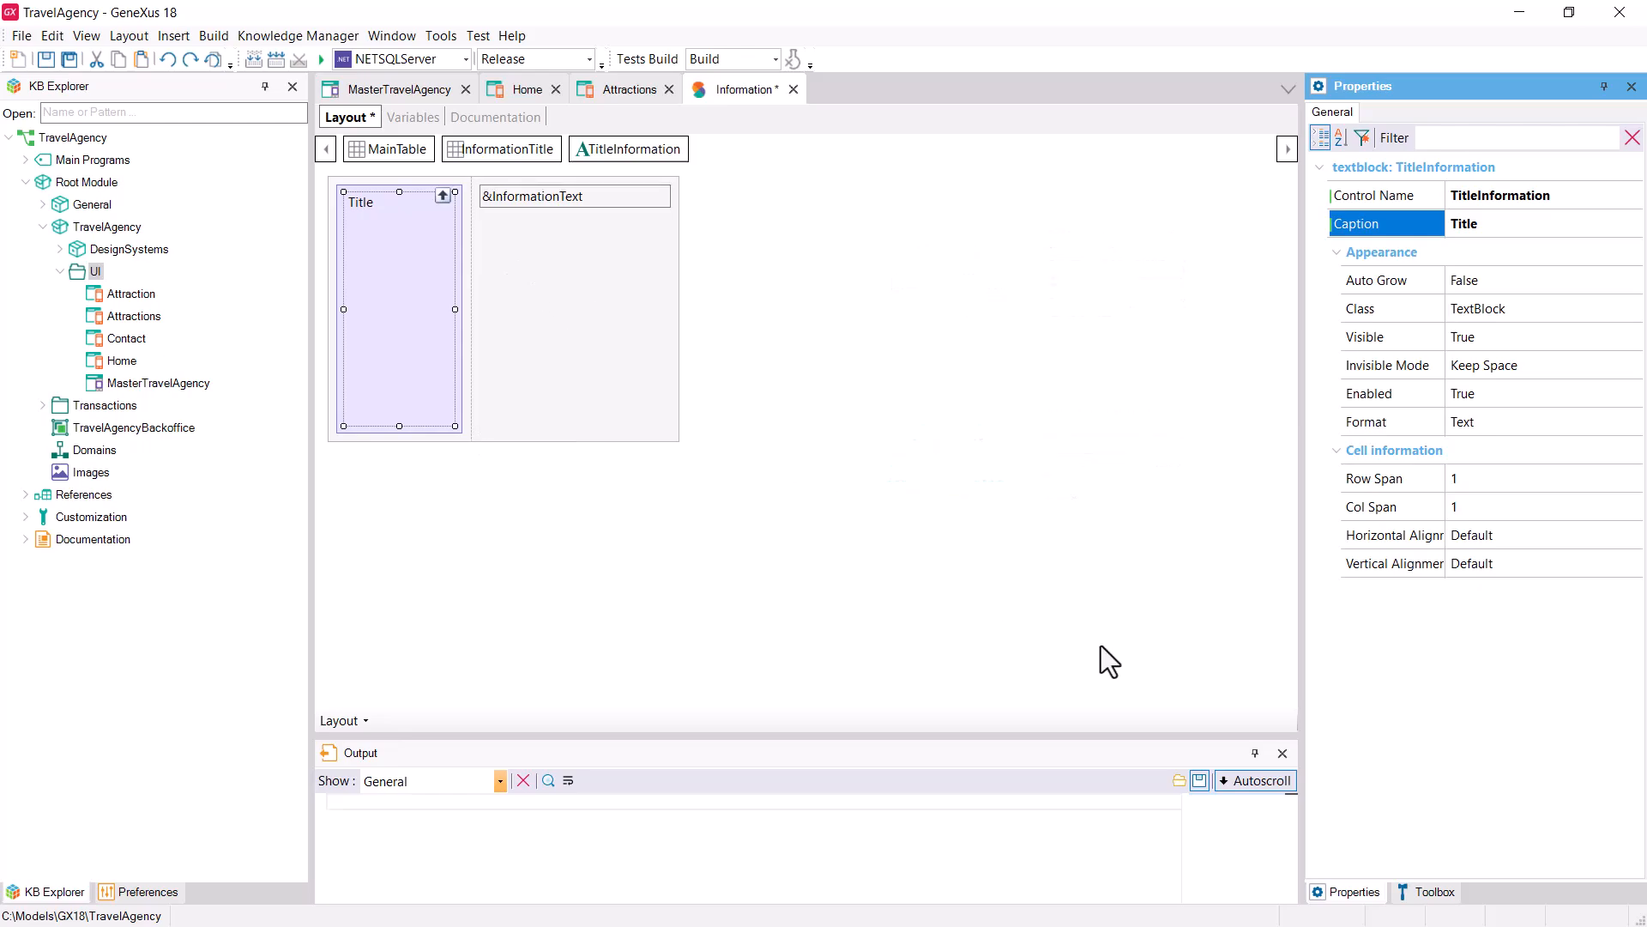
# Step: Insert a button below the title text block in the InformationTitle table, with ContactUs as its user event
pyautogui.click(1432, 892)
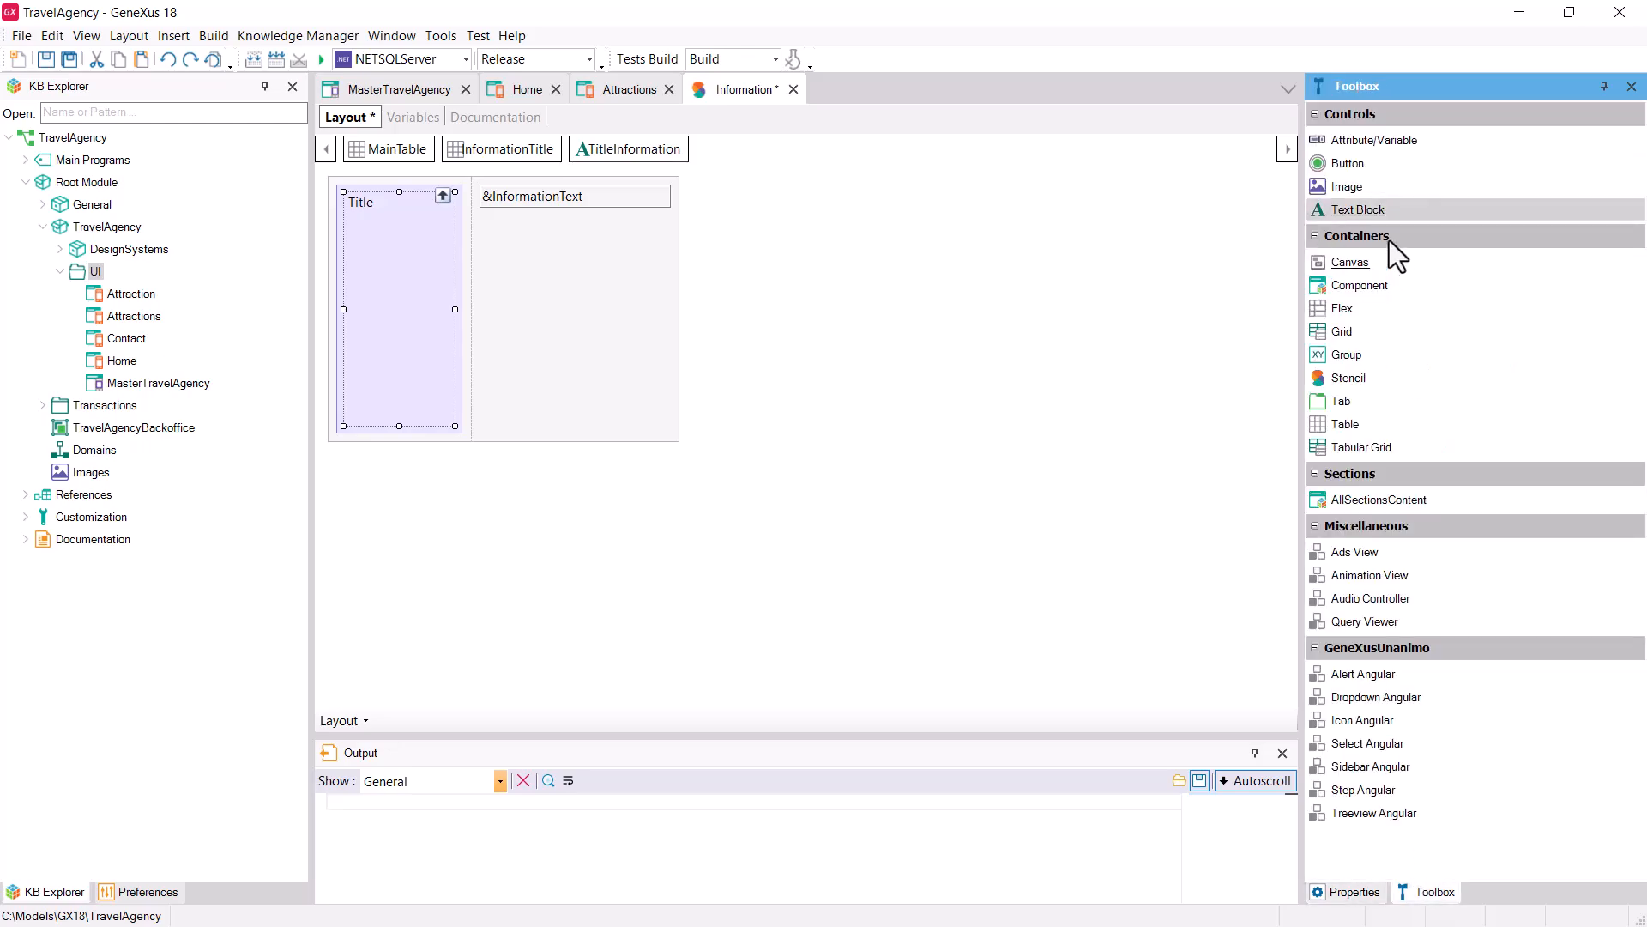
pyautogui.moveTo(1352, 172); pyautogui.dragTo(414, 412)
pyautogui.write('ContactUs')
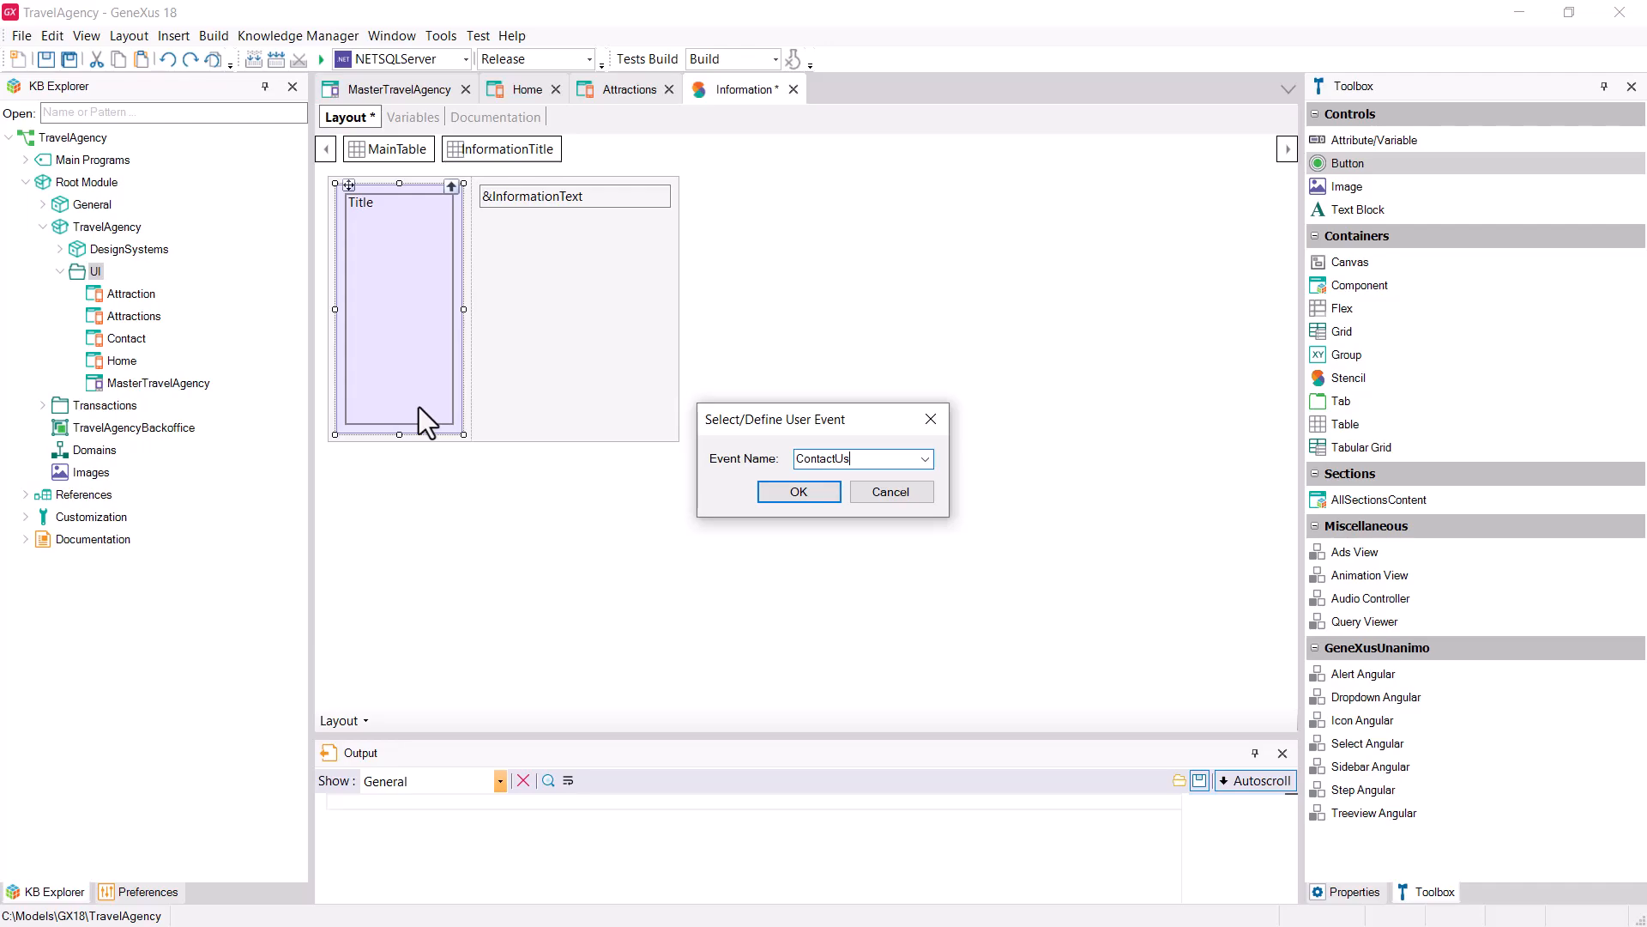
pyautogui.press('Return')
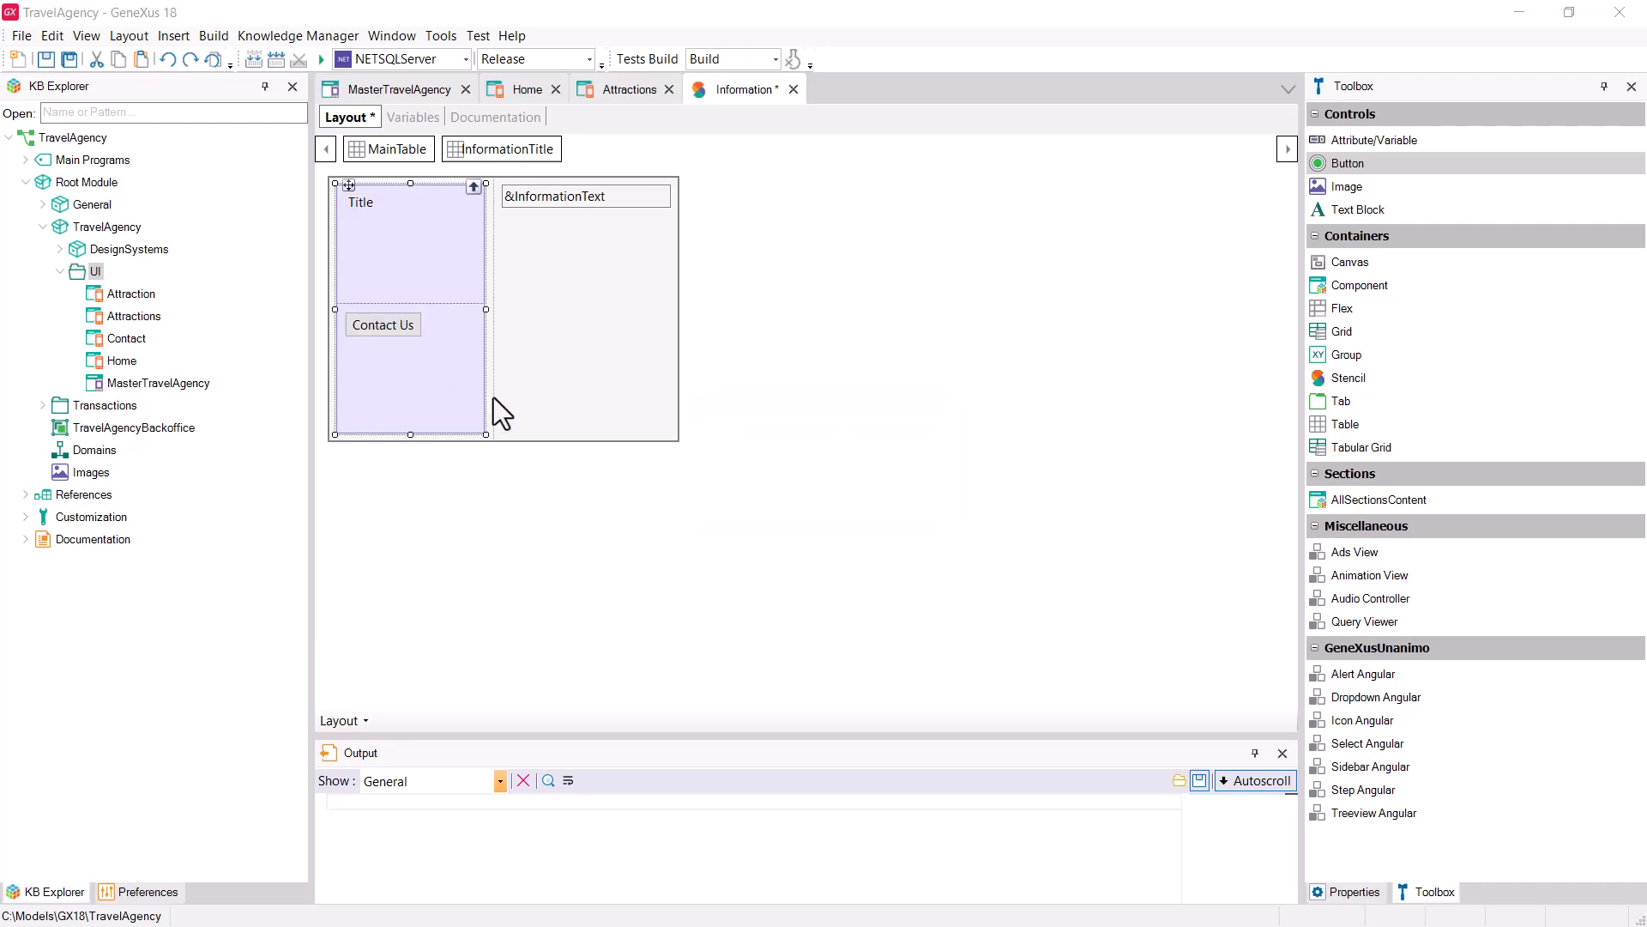
# Step: Display the InformationTitle table's properties, and switch to the Figma design in the browser to inspect the Information frame's layout
pyautogui.click(1343, 892)
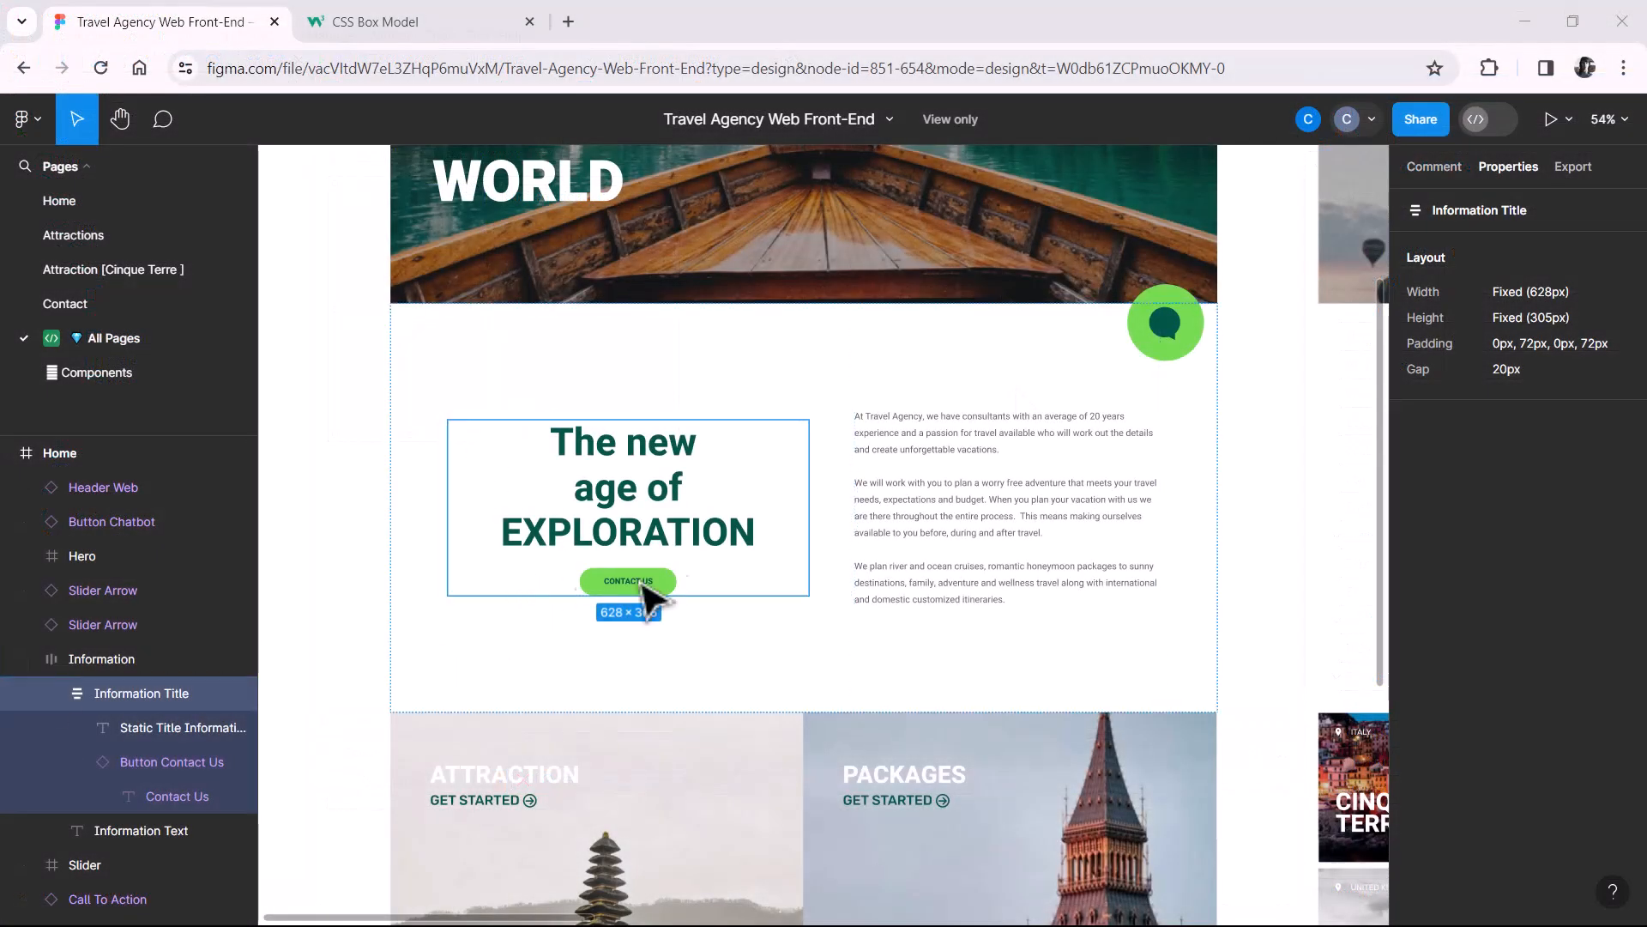
pyautogui.click(708, 355)
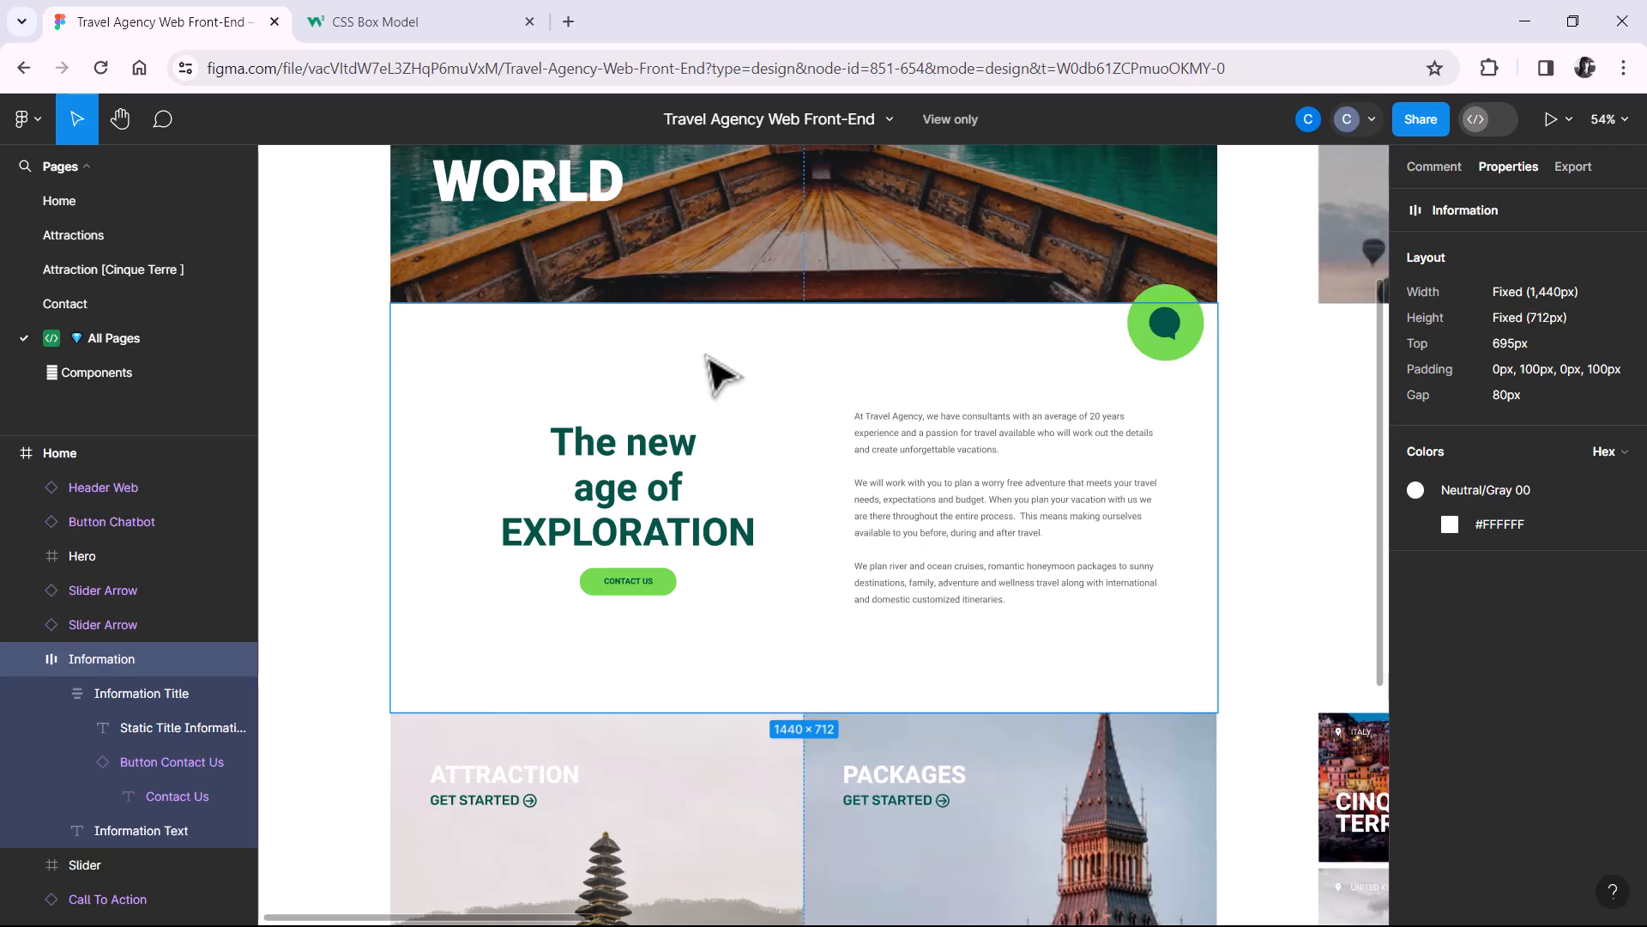